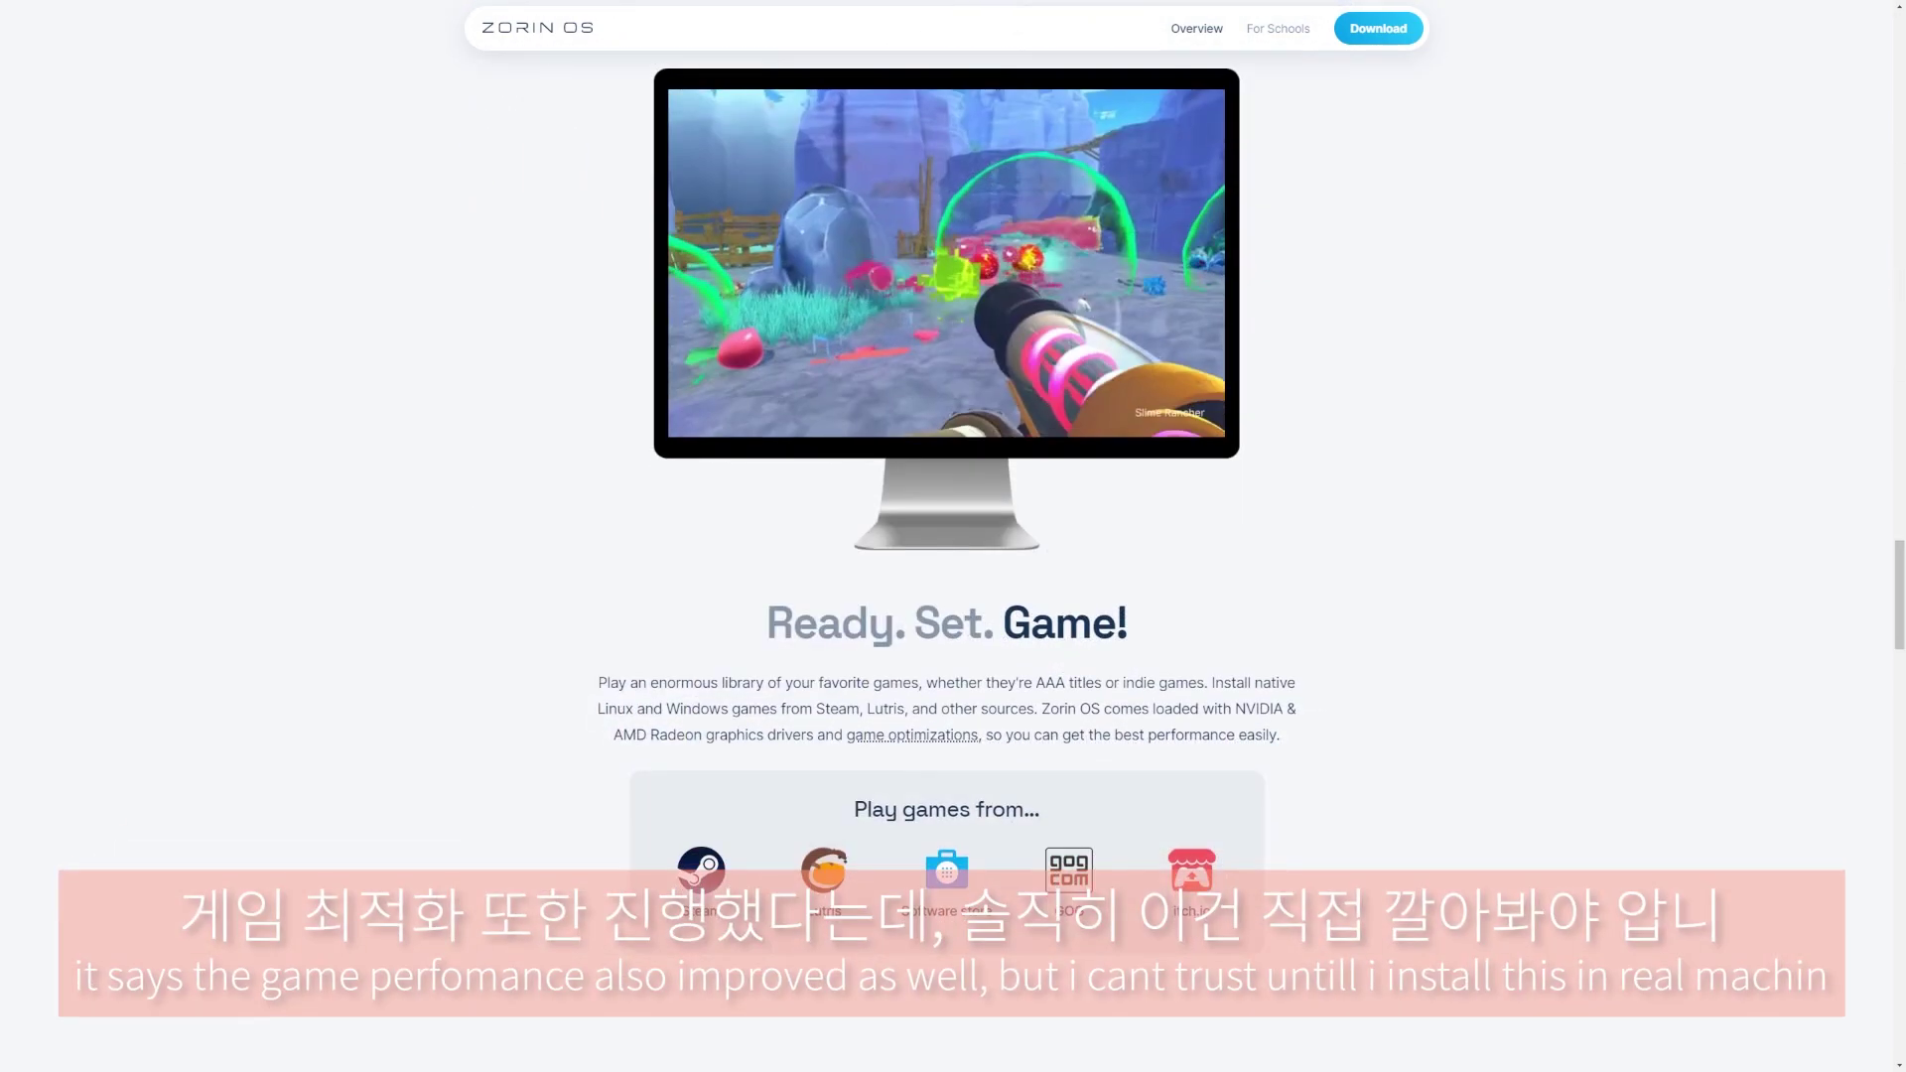
- Download the free Zorin OS 16 Core edition from the Zorin OS site without subscribing to the newsletter
{"action": "scroll", "coordinate": [953, 537], "scroll_direction": "down", "scroll_amount": 2}
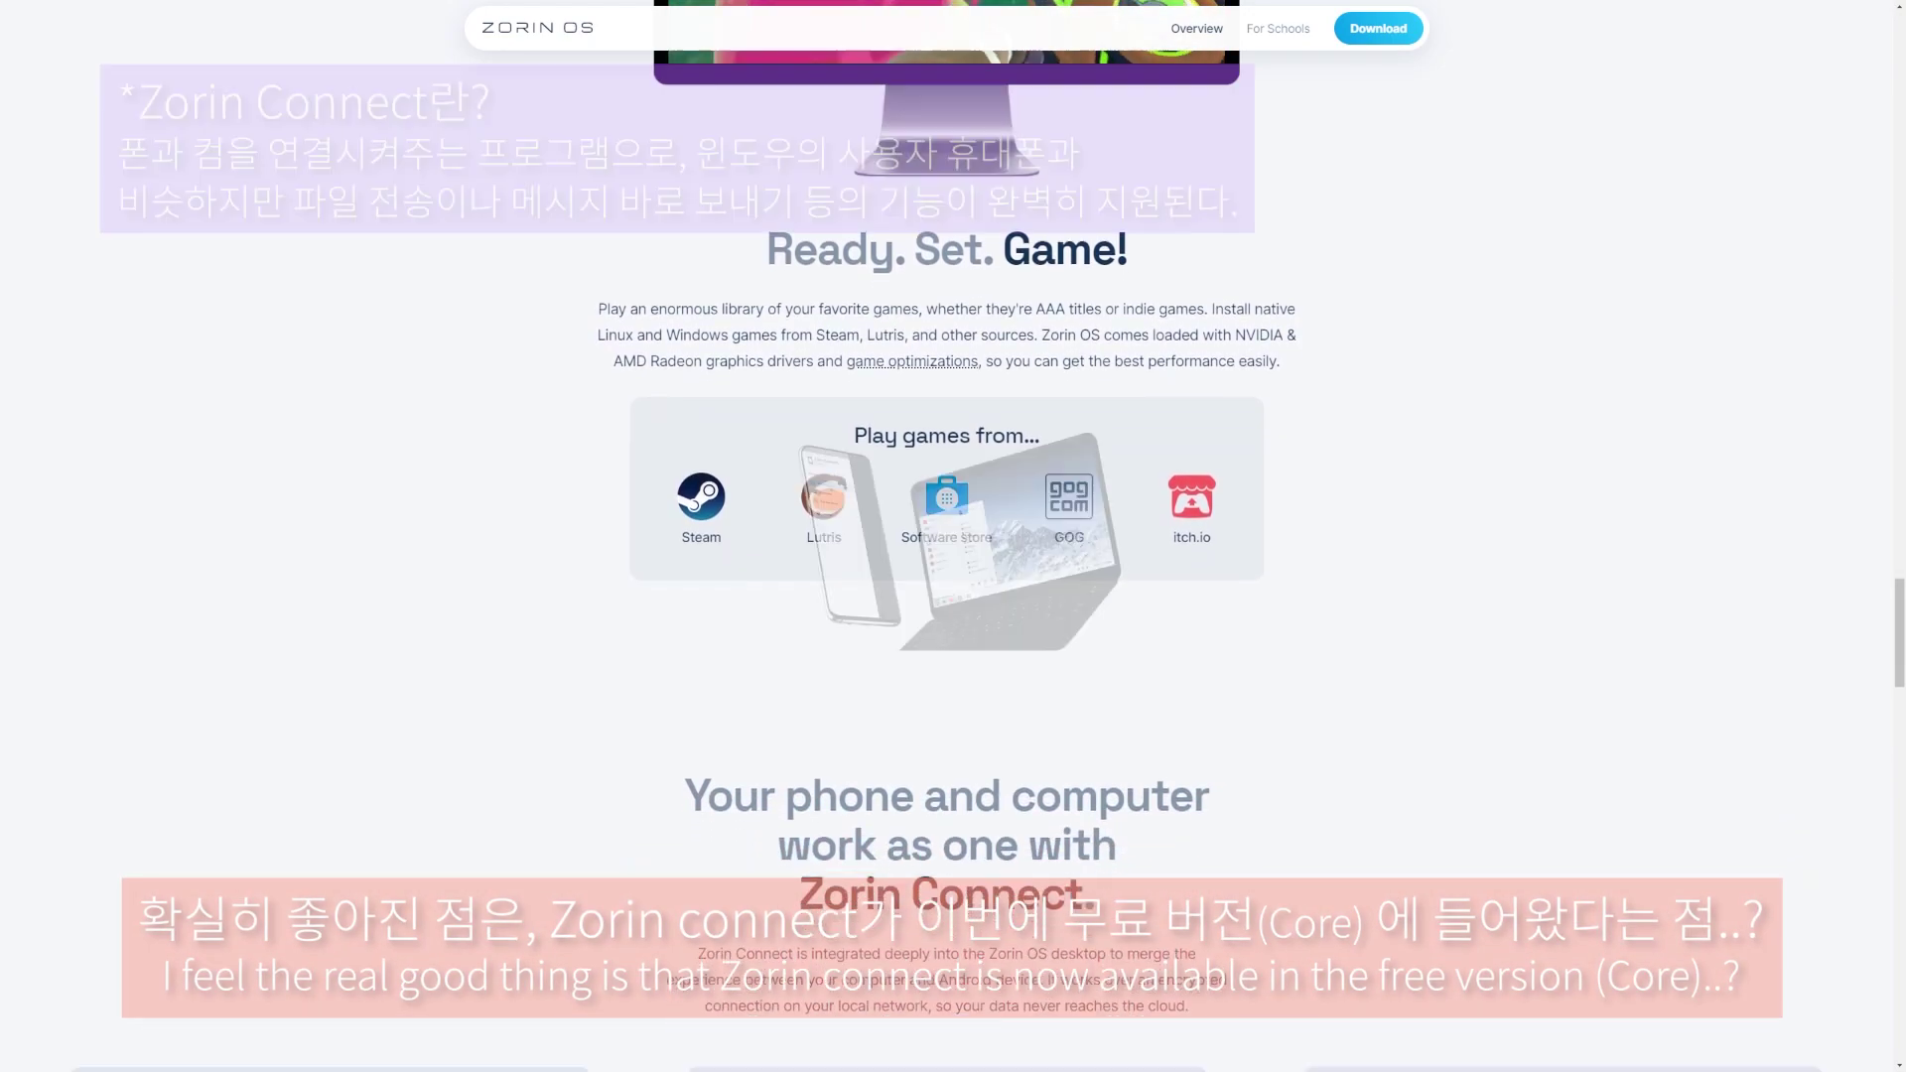
{"action": "scroll", "coordinate": [954, 536], "scroll_direction": "down", "scroll_amount": 2}
{"action": "scroll", "coordinate": [953, 537], "scroll_direction": "down", "scroll_amount": 2}
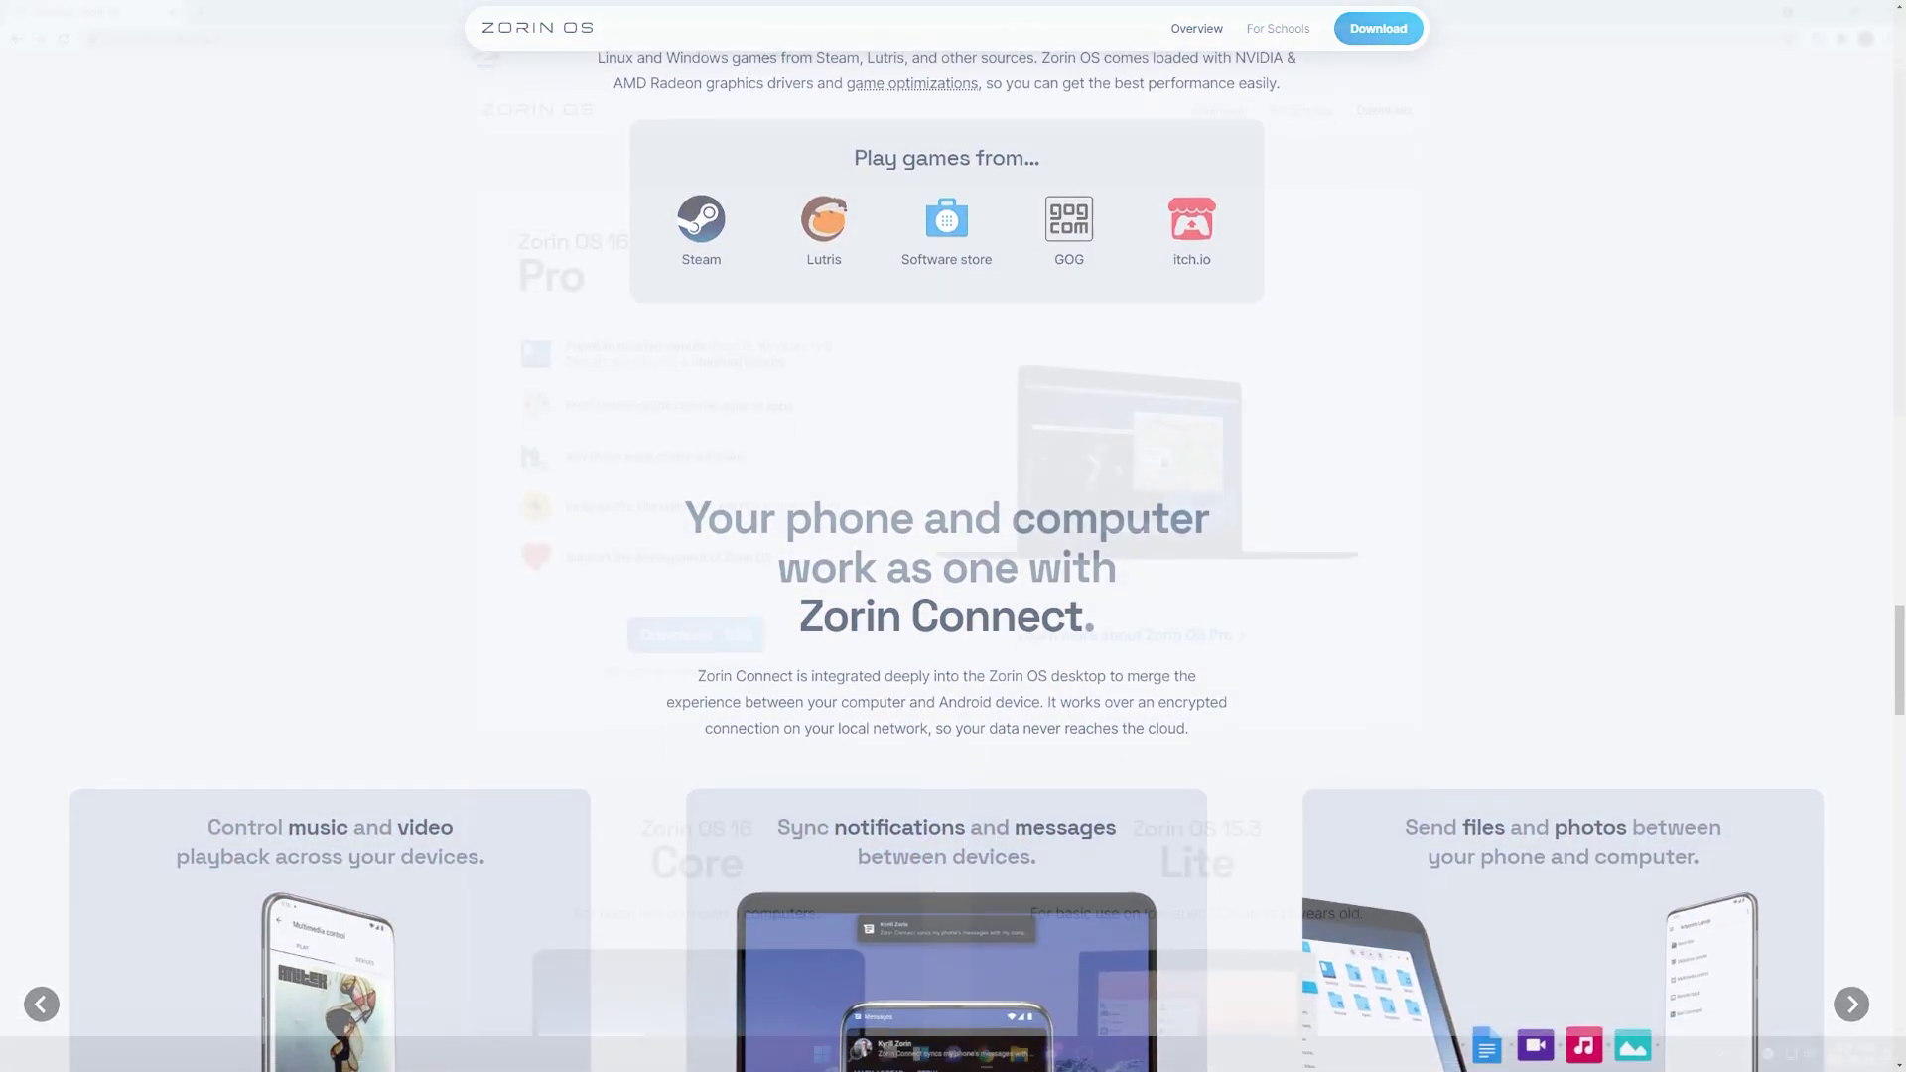
{"action": "scroll", "coordinate": [953, 536], "scroll_direction": "down", "scroll_amount": 2}
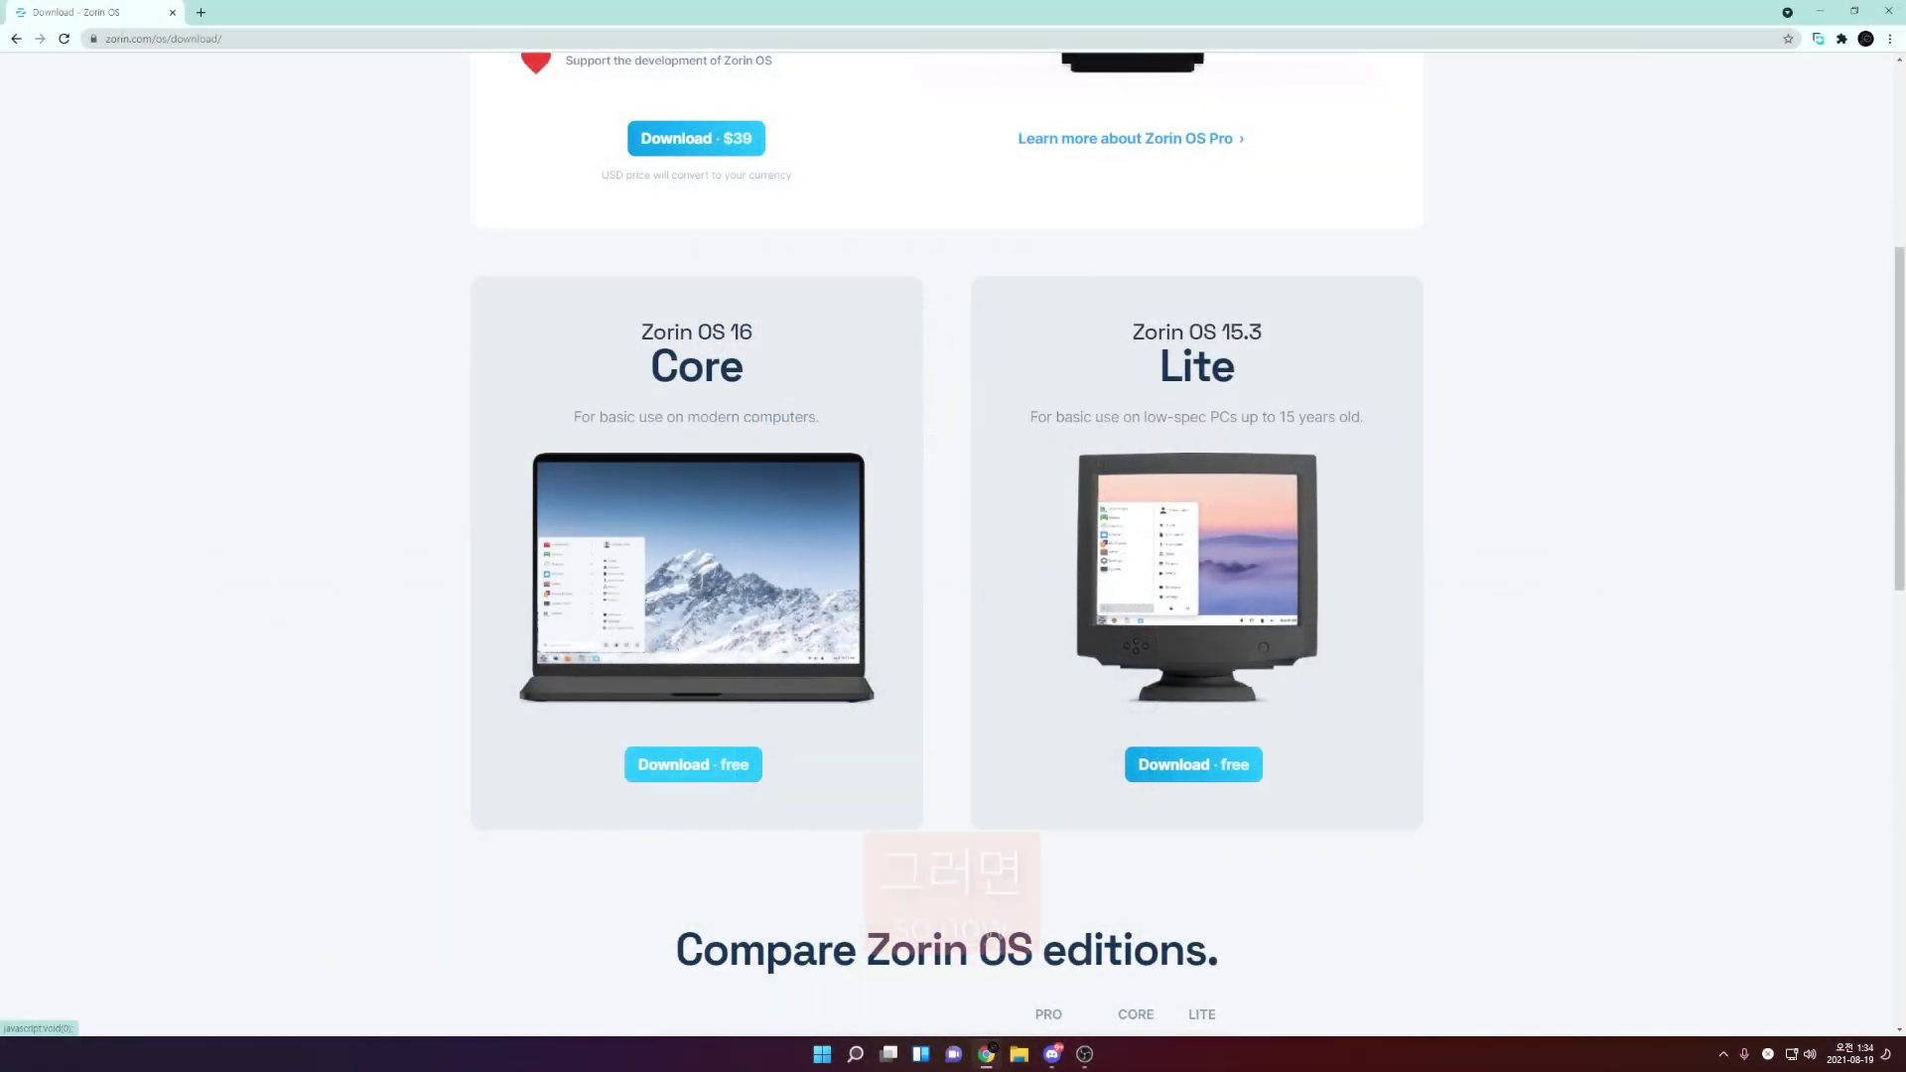
{"action": "left_click", "coordinate": [693, 764]}
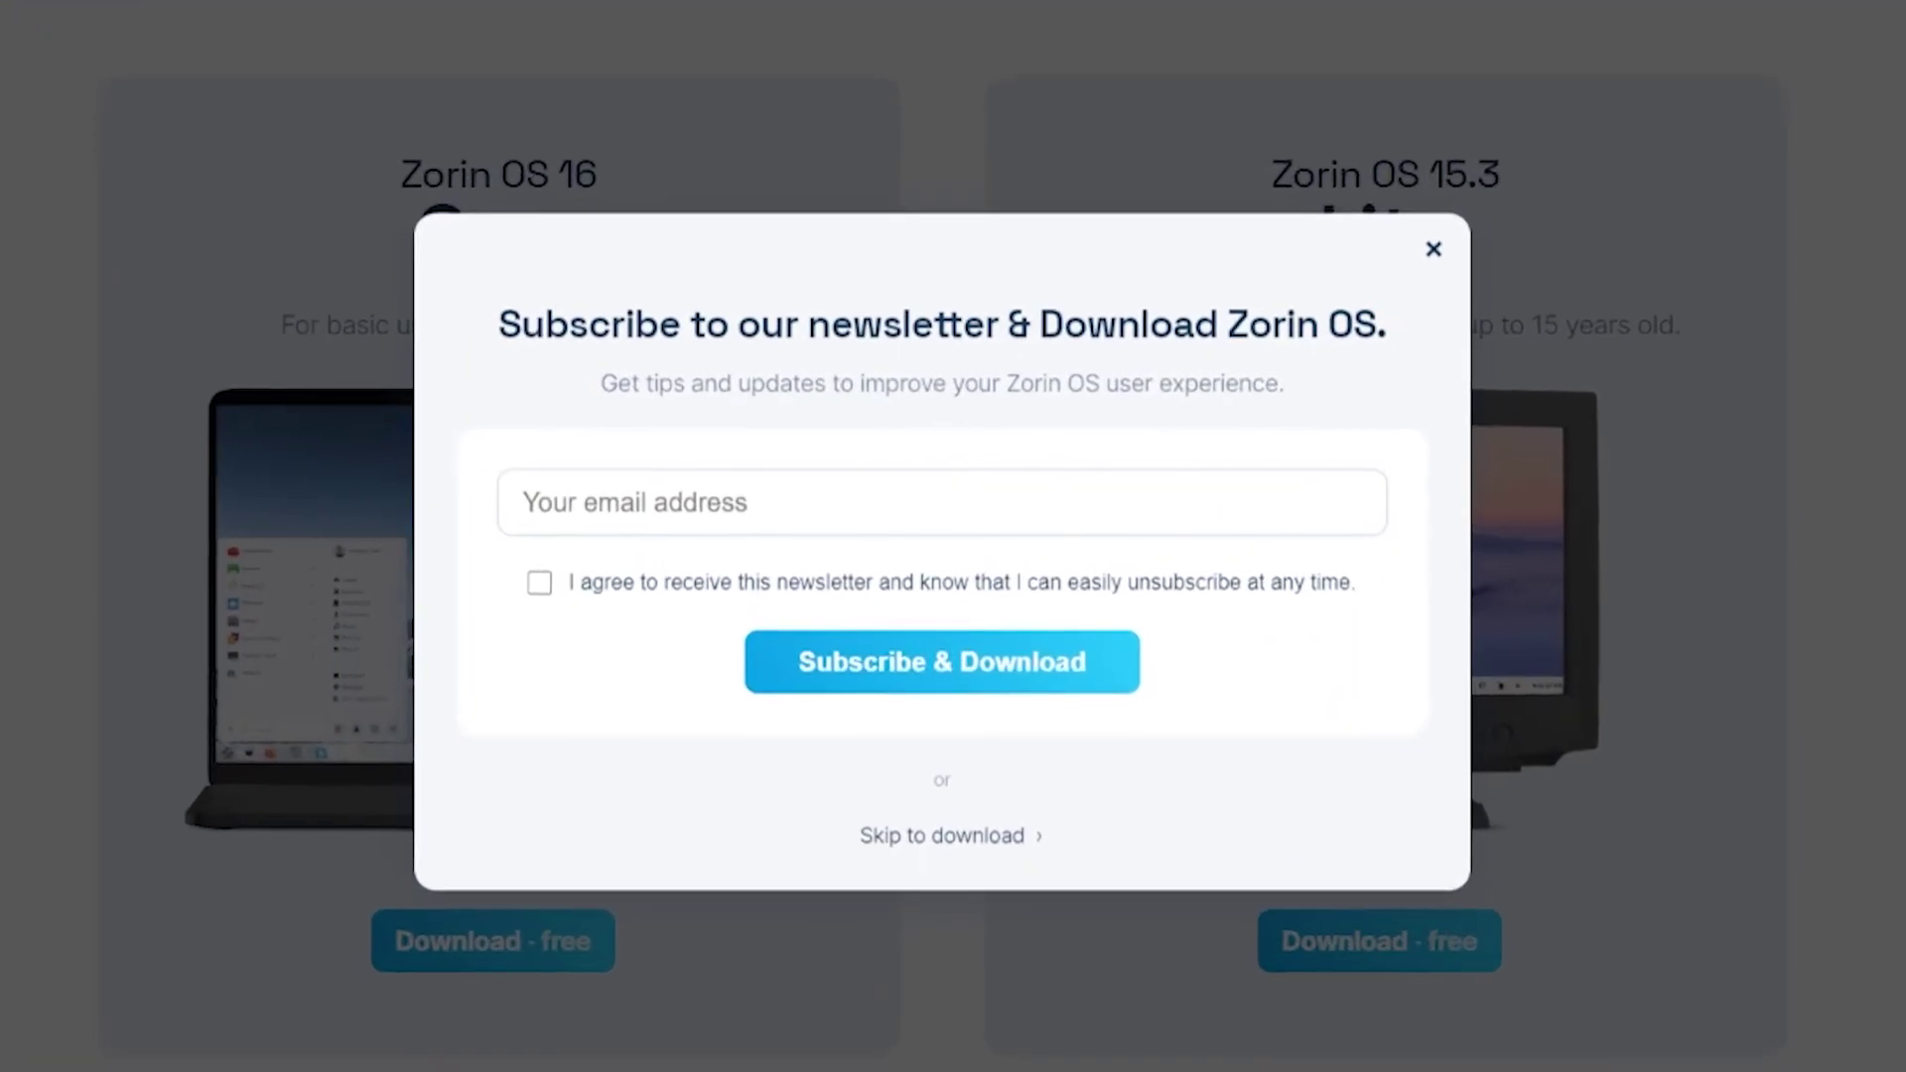
{"action": "left_click", "coordinate": [941, 840]}
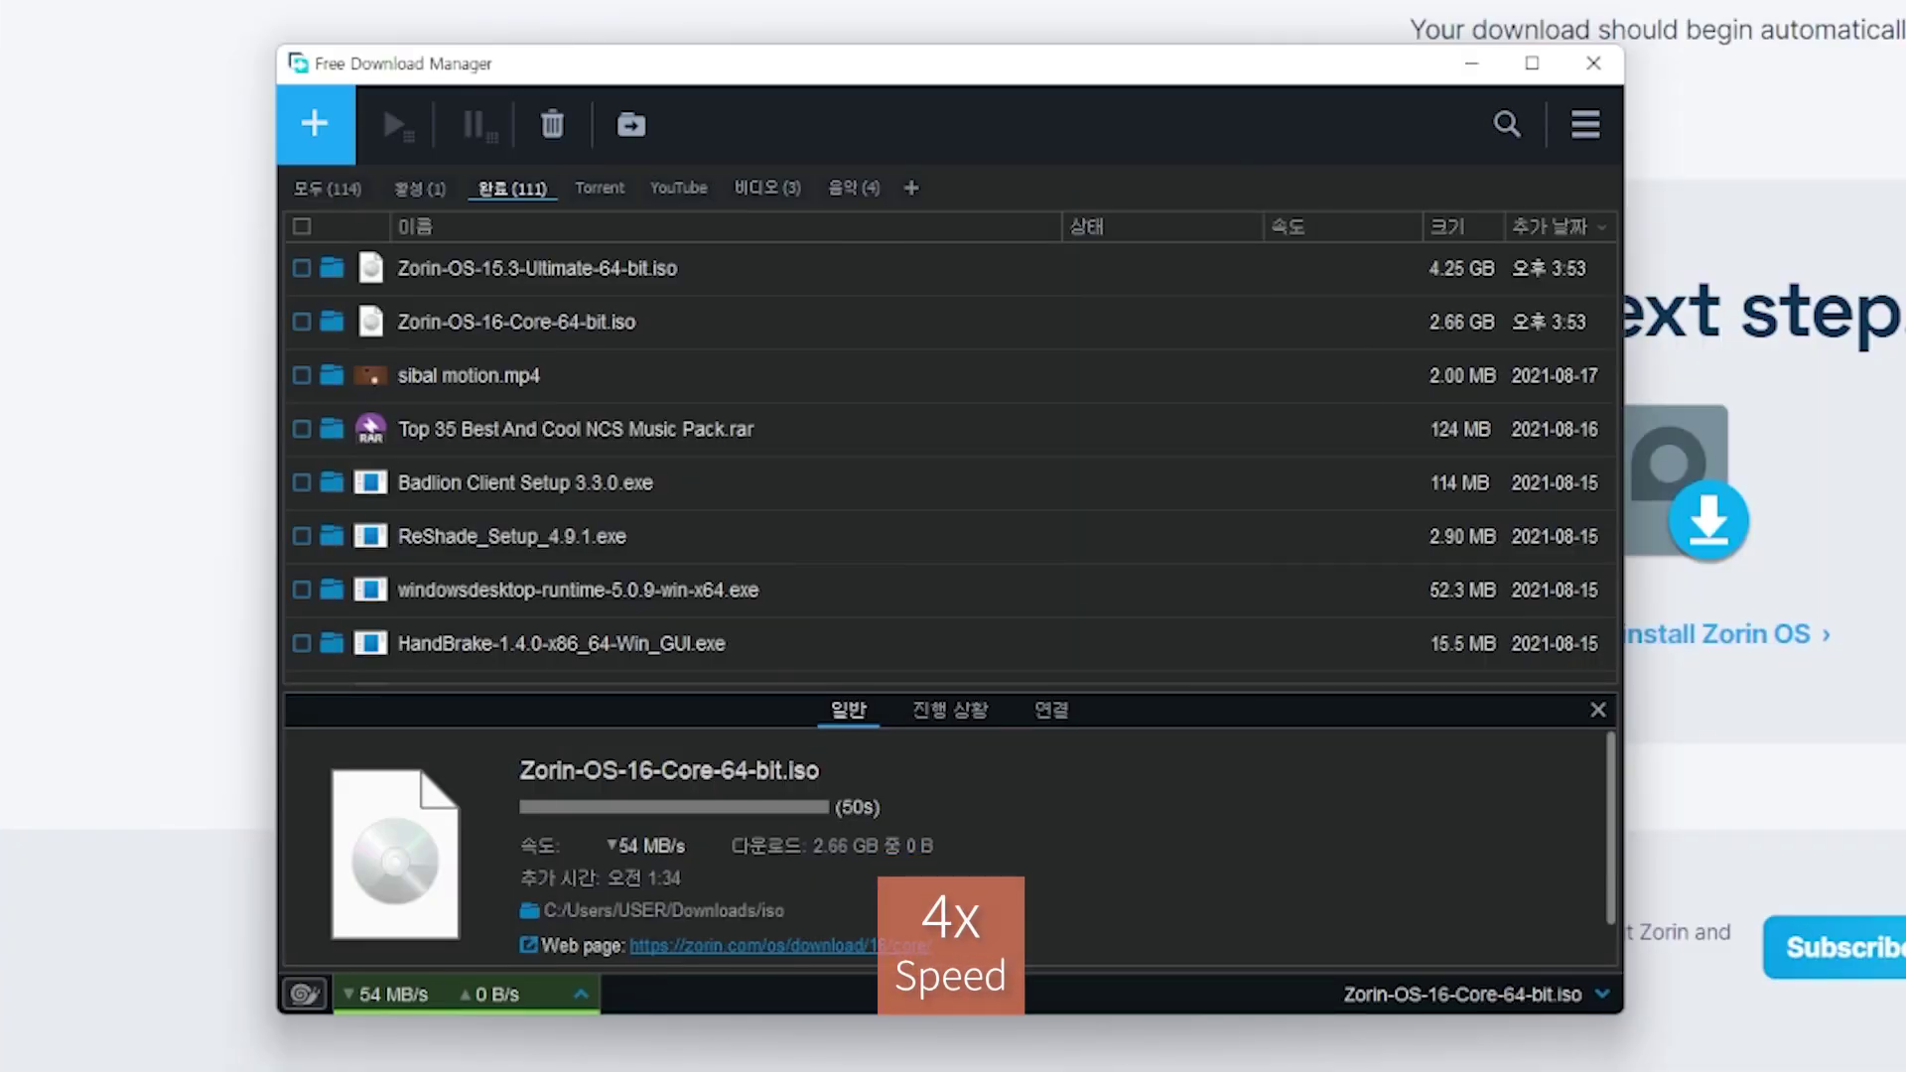
- Check the progress of the Zorin-OS-16-Core-64-bit.iso download among the active downloads in Free Download Manager
{"action": "left_click", "coordinate": [420, 187]}
{"action": "left_click", "coordinate": [1602, 994]}
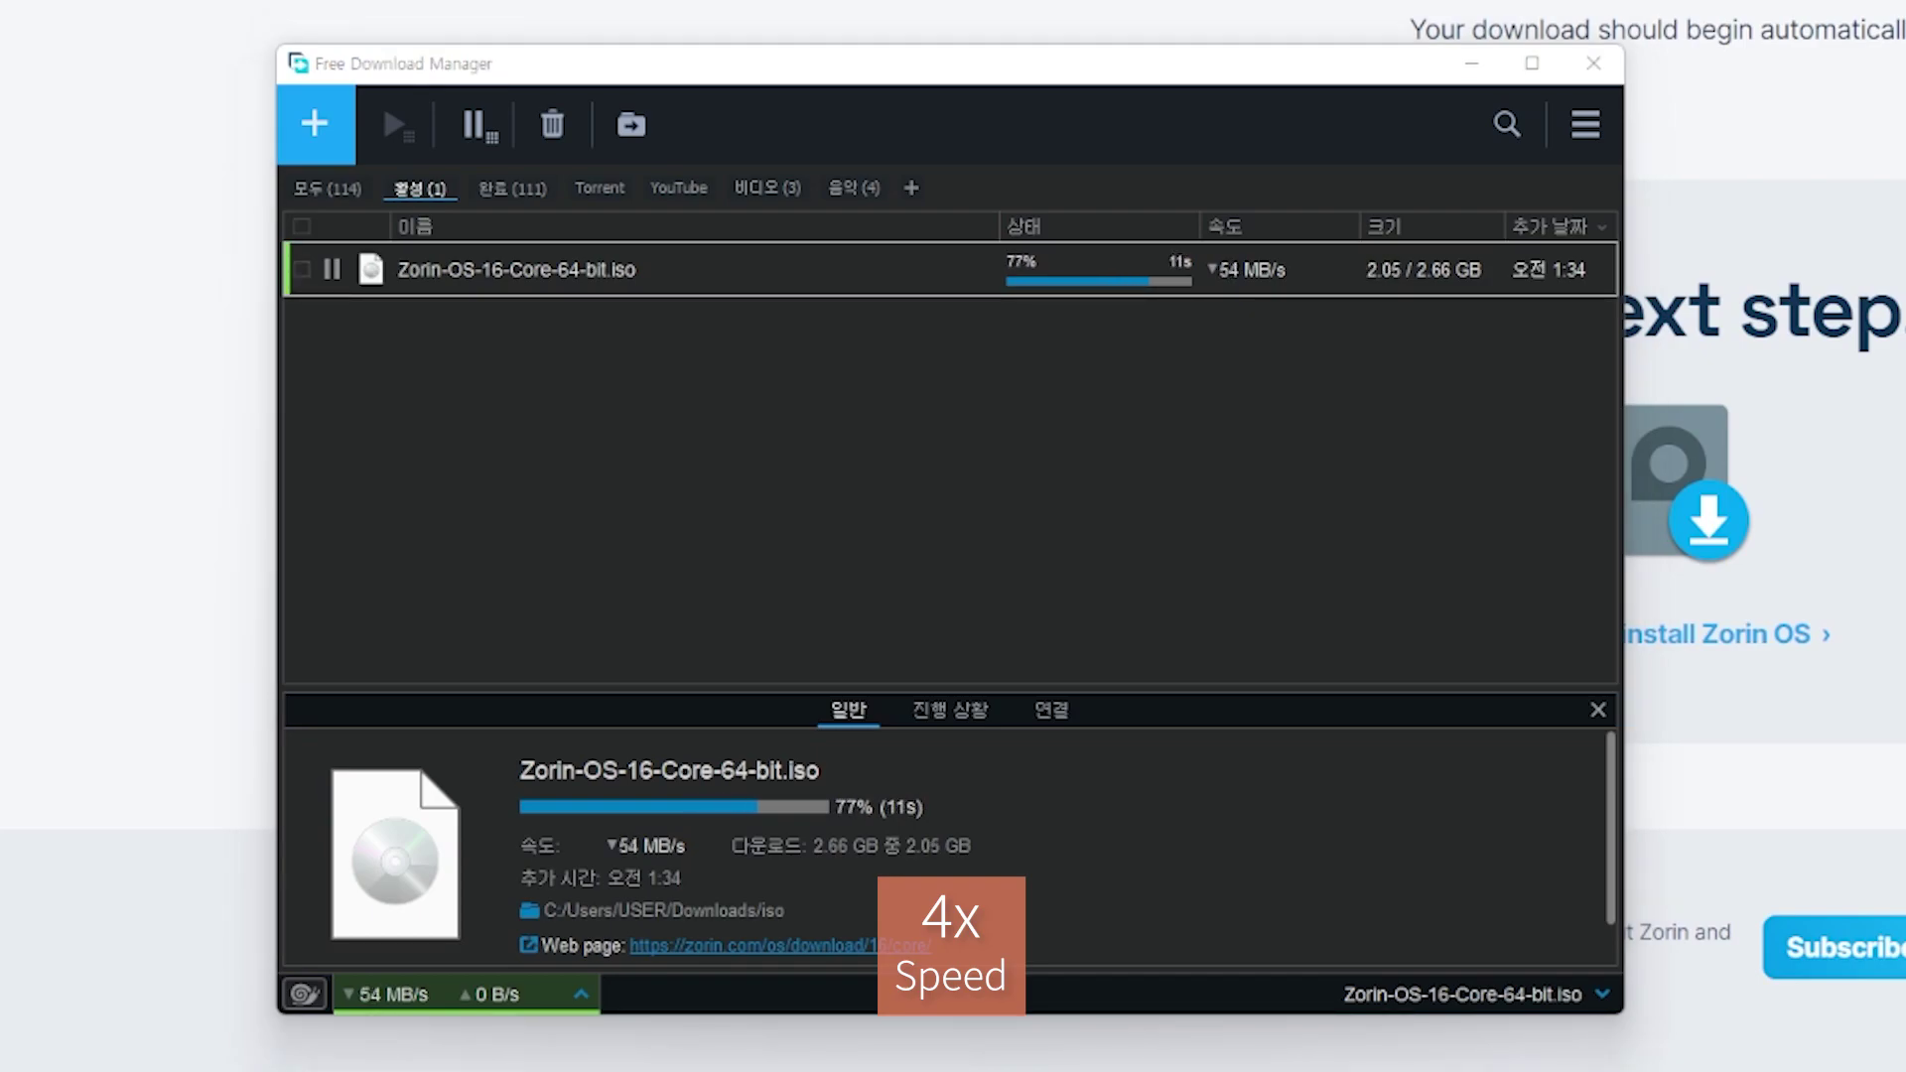
{"action": "scroll", "coordinate": [1376, 615], "scroll_direction": "down", "scroll_amount": 4}
{"action": "left_click_drag", "start_coordinate": [596, 99], "coordinate": [1905, 711]}
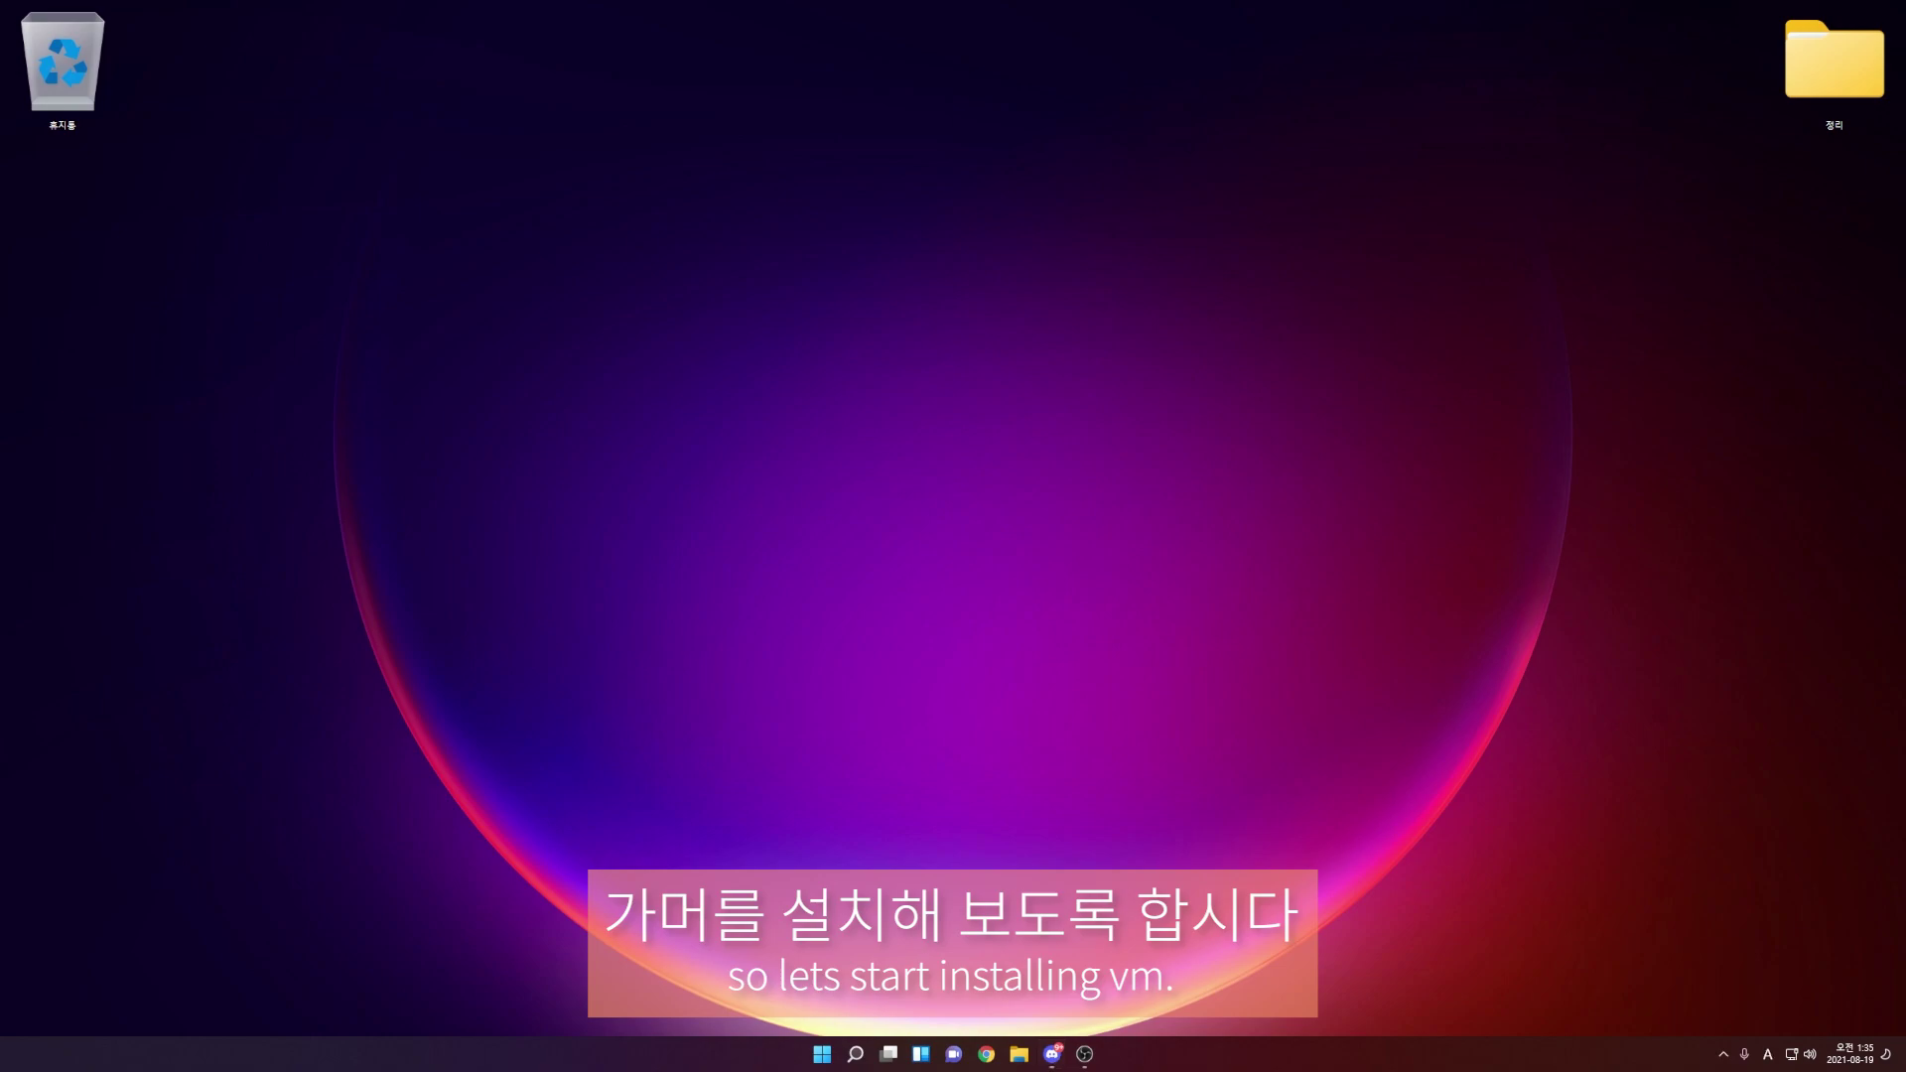
- Search for vmware on the computer and launch VMware Workstation Pro
{"action": "key", "text": "super"}
{"action": "type", "text": "vmware"}
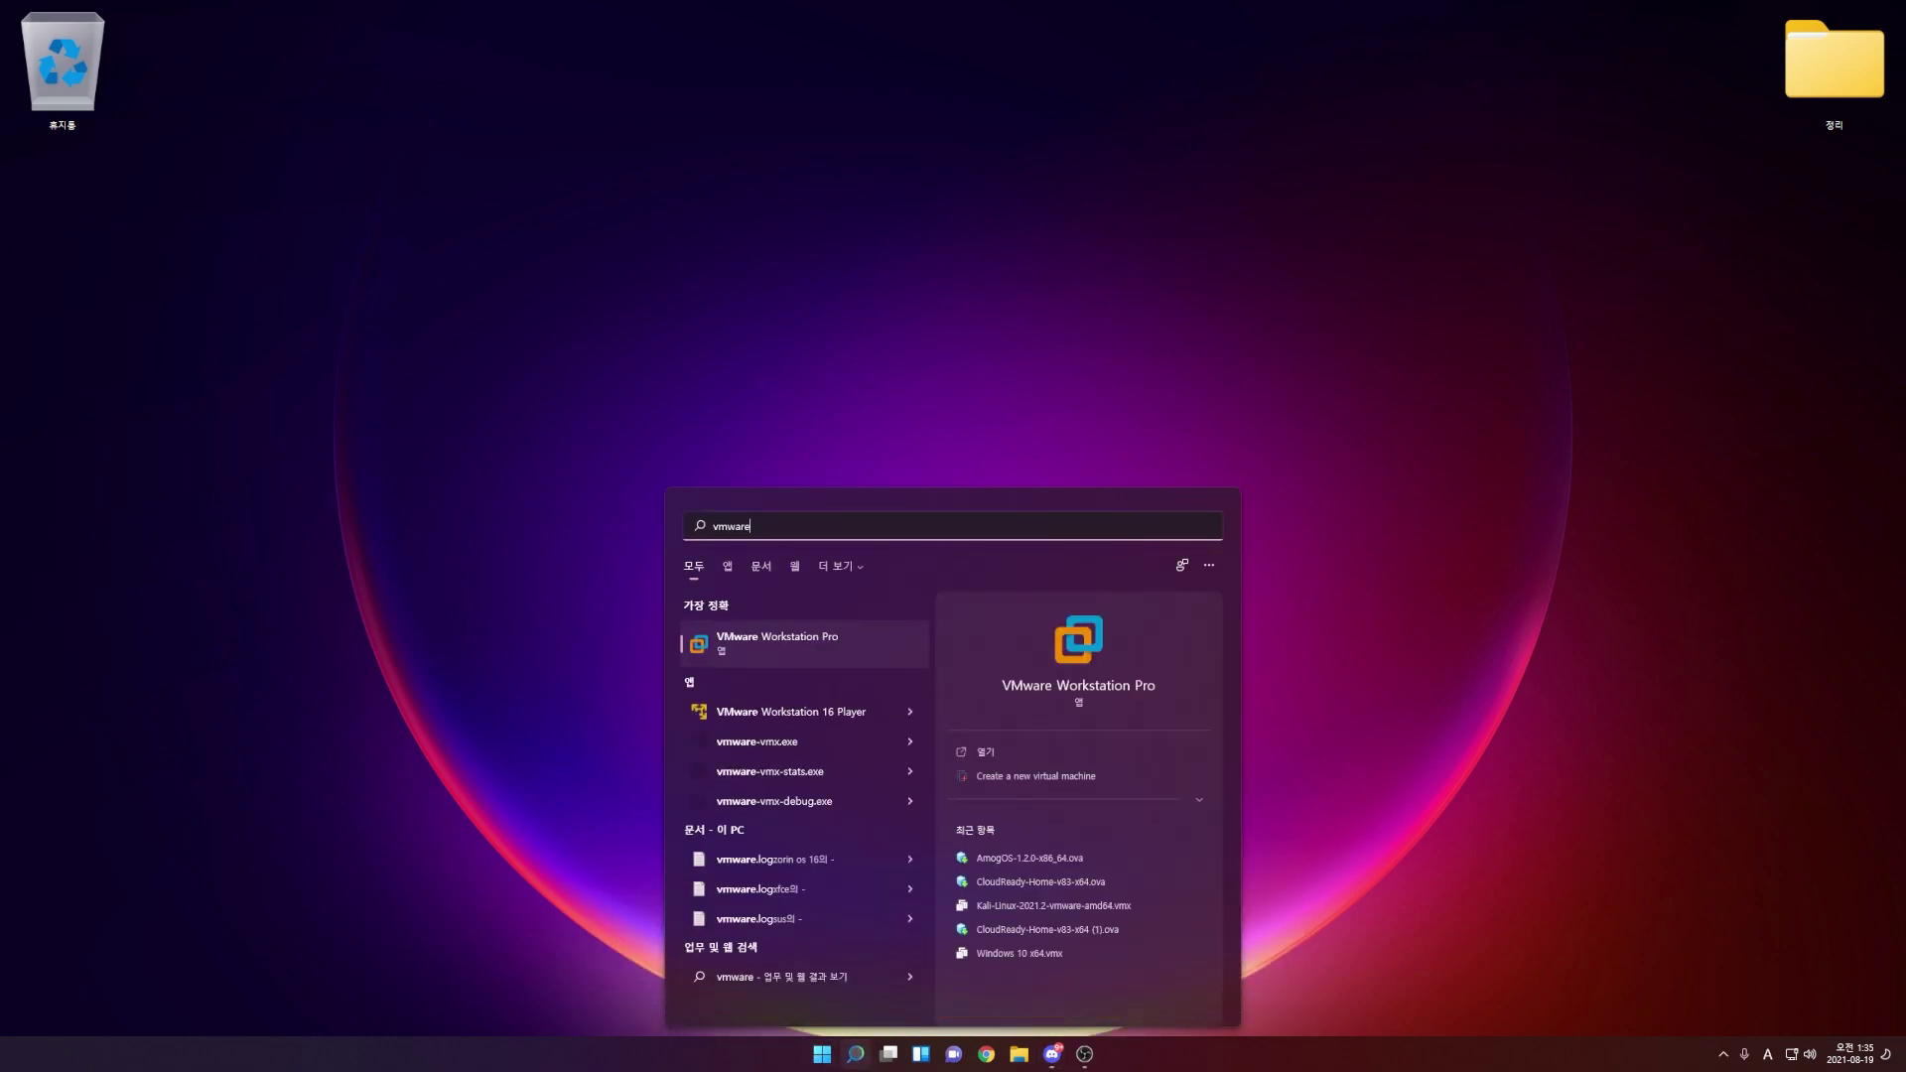
{"action": "key", "text": "Return"}
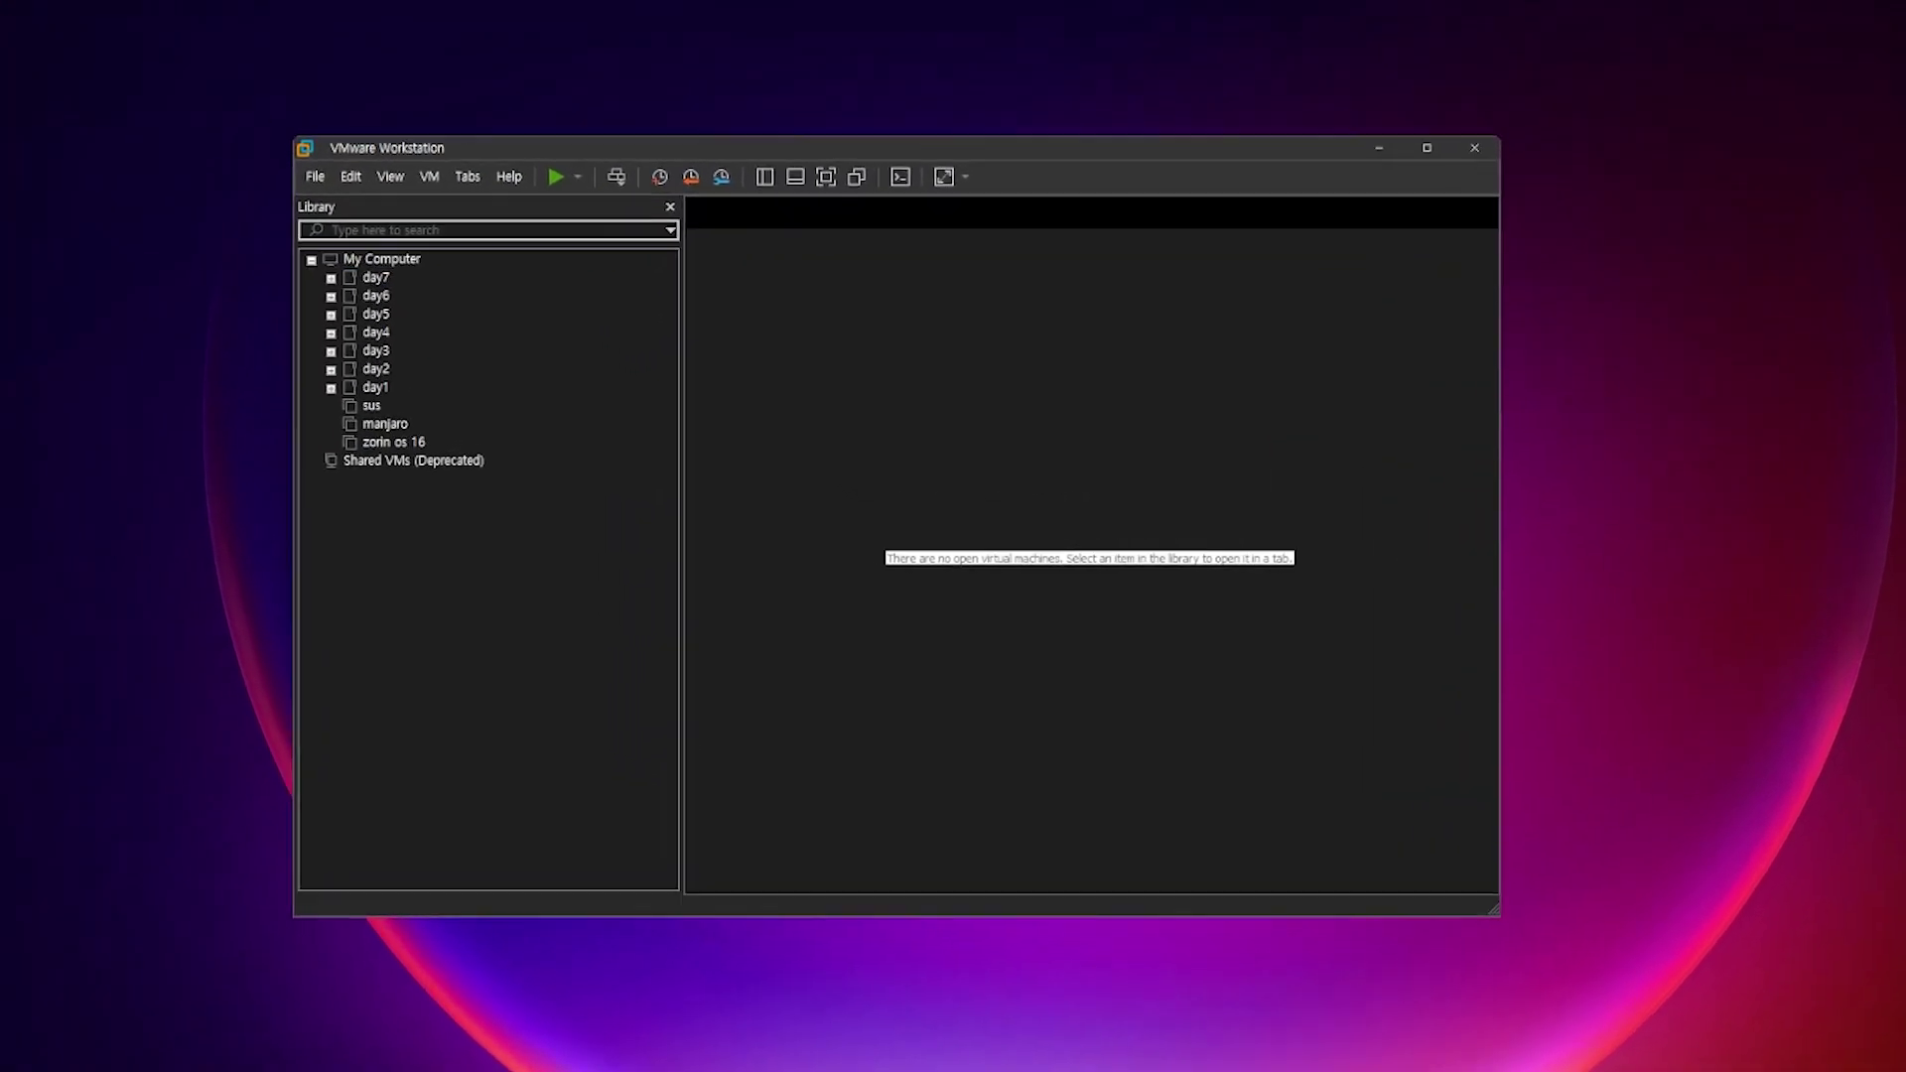
- Start creating a new virtual machine with the Typical (recommended) configuration
{"action": "left_click", "coordinate": [472, 448]}
{"action": "left_click", "coordinate": [415, 255]}
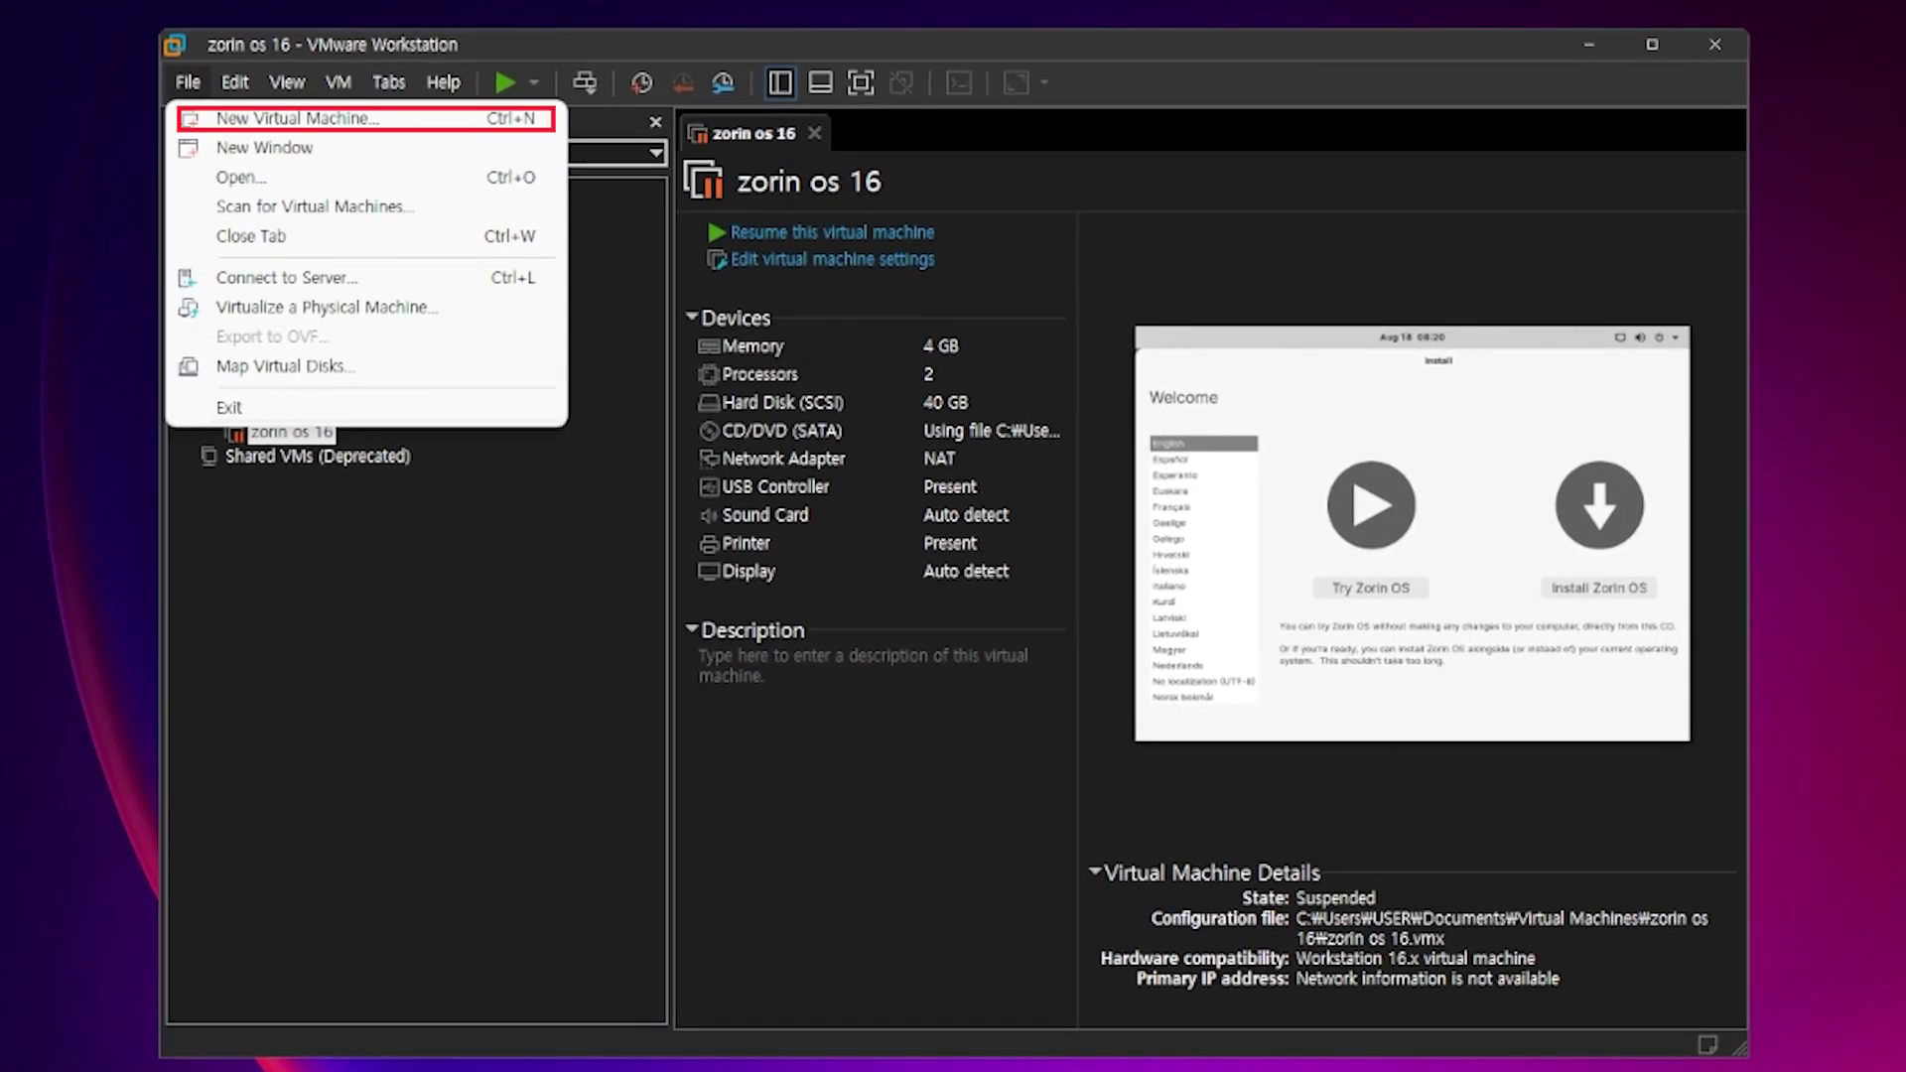
{"action": "key", "text": "Return"}
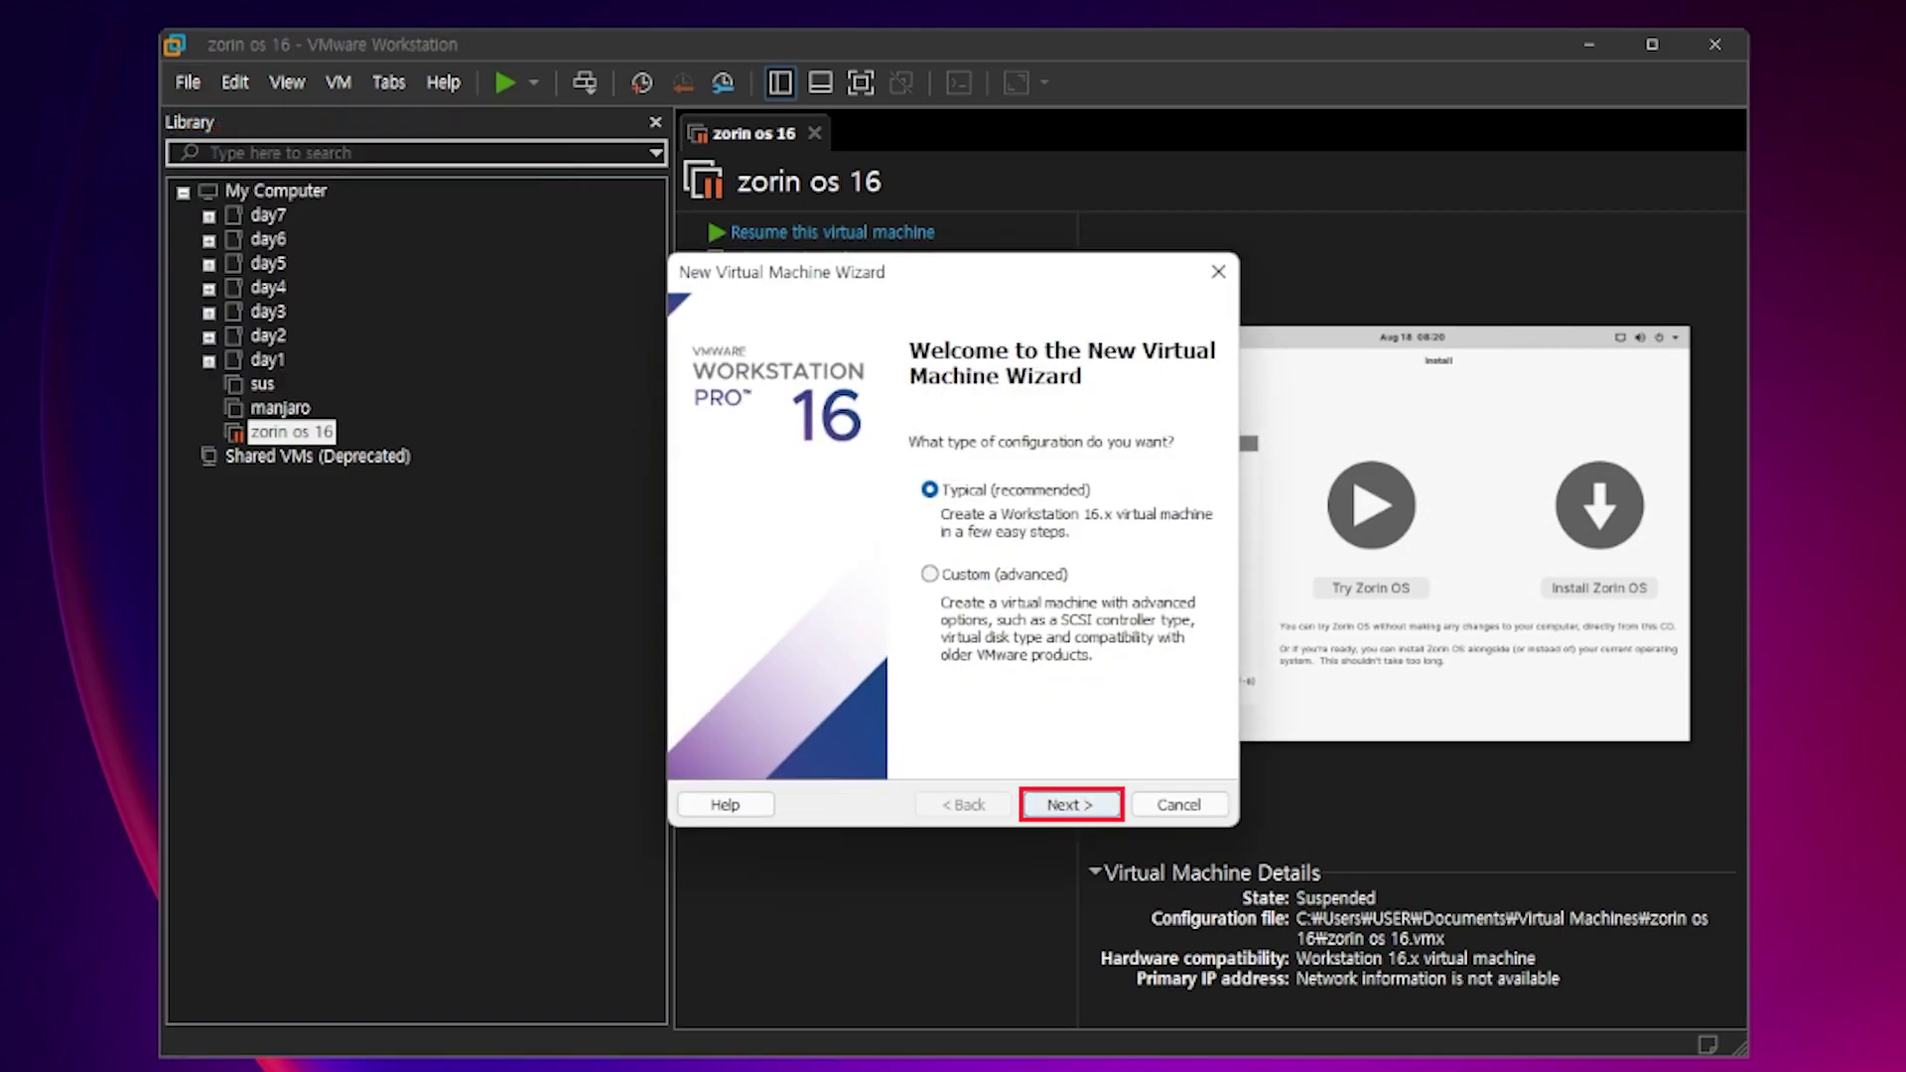
{"action": "key", "text": "Return"}
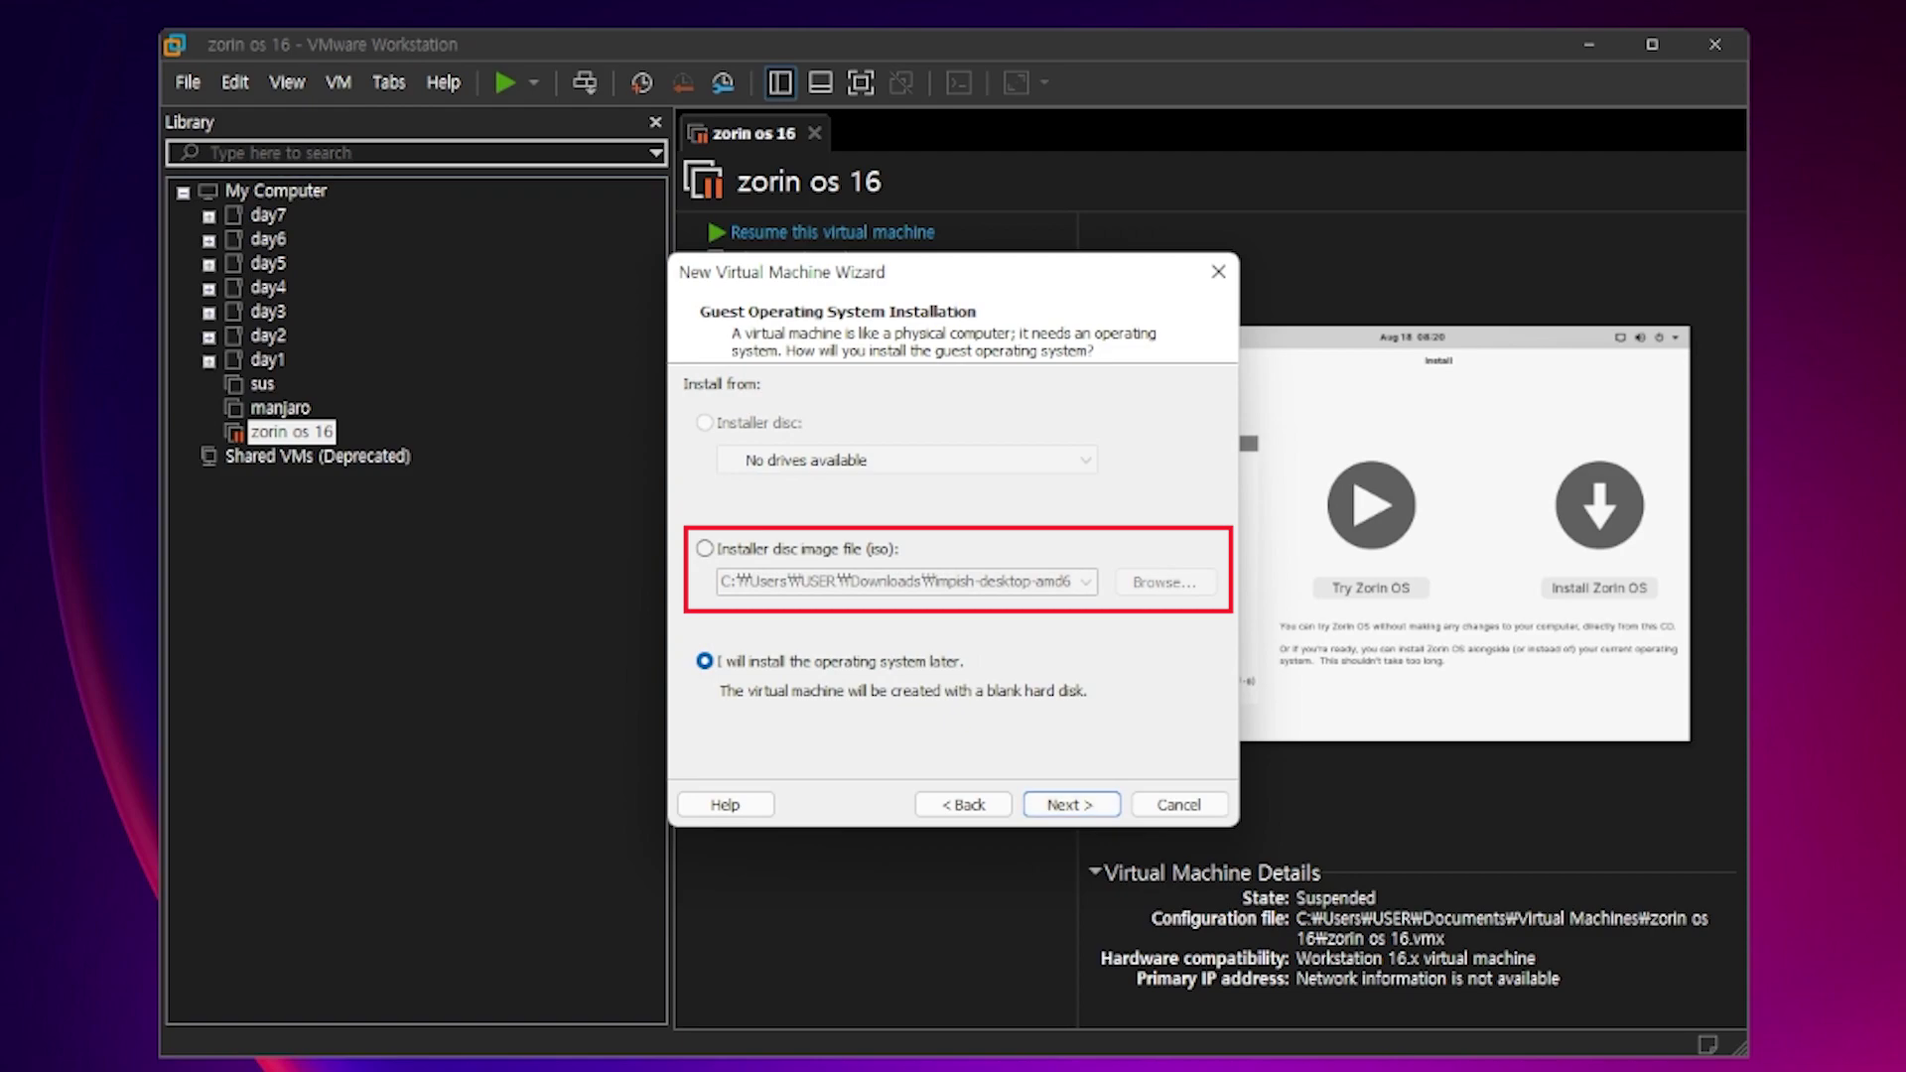
- Use Zorin-OS-16-Core-64-bit.iso from the iso folder in Downloads as the installer disc image
{"action": "left_click", "coordinate": [705, 549]}
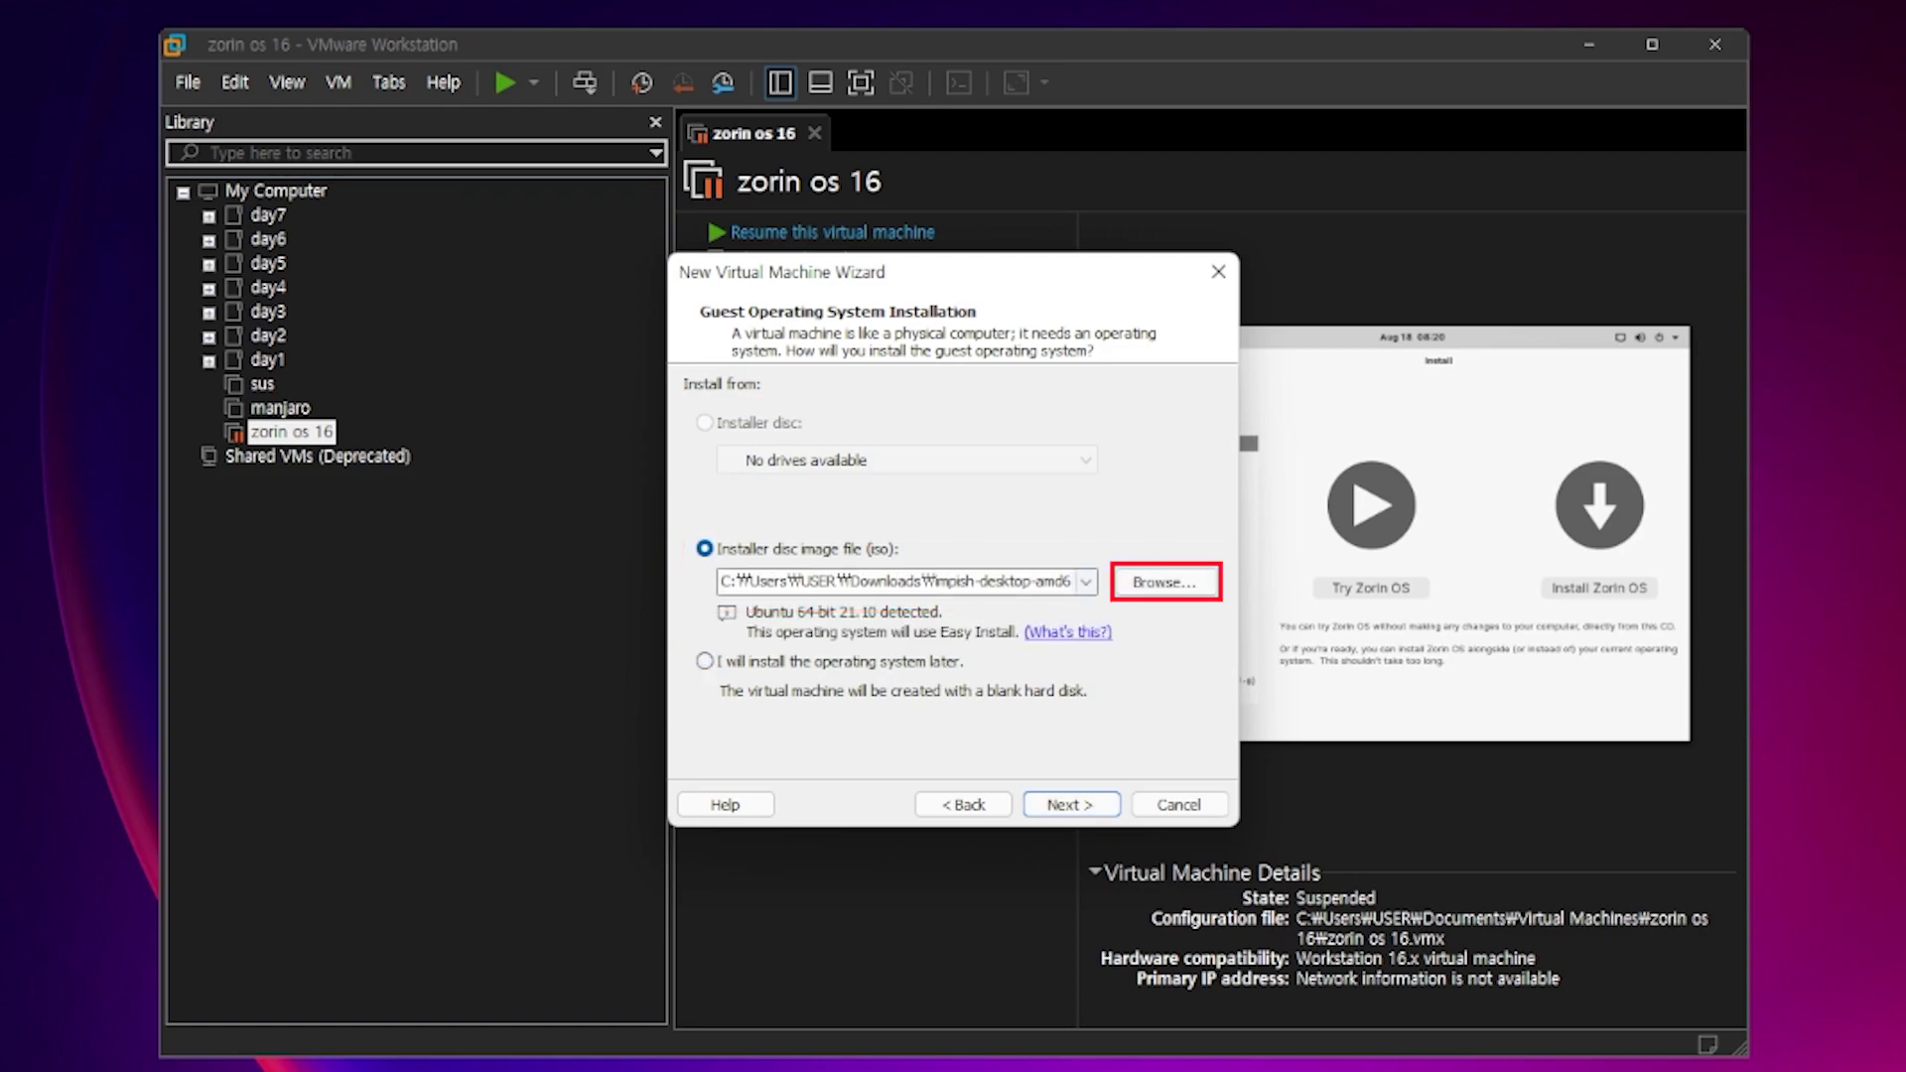
{"action": "left_click", "coordinate": [1164, 581]}
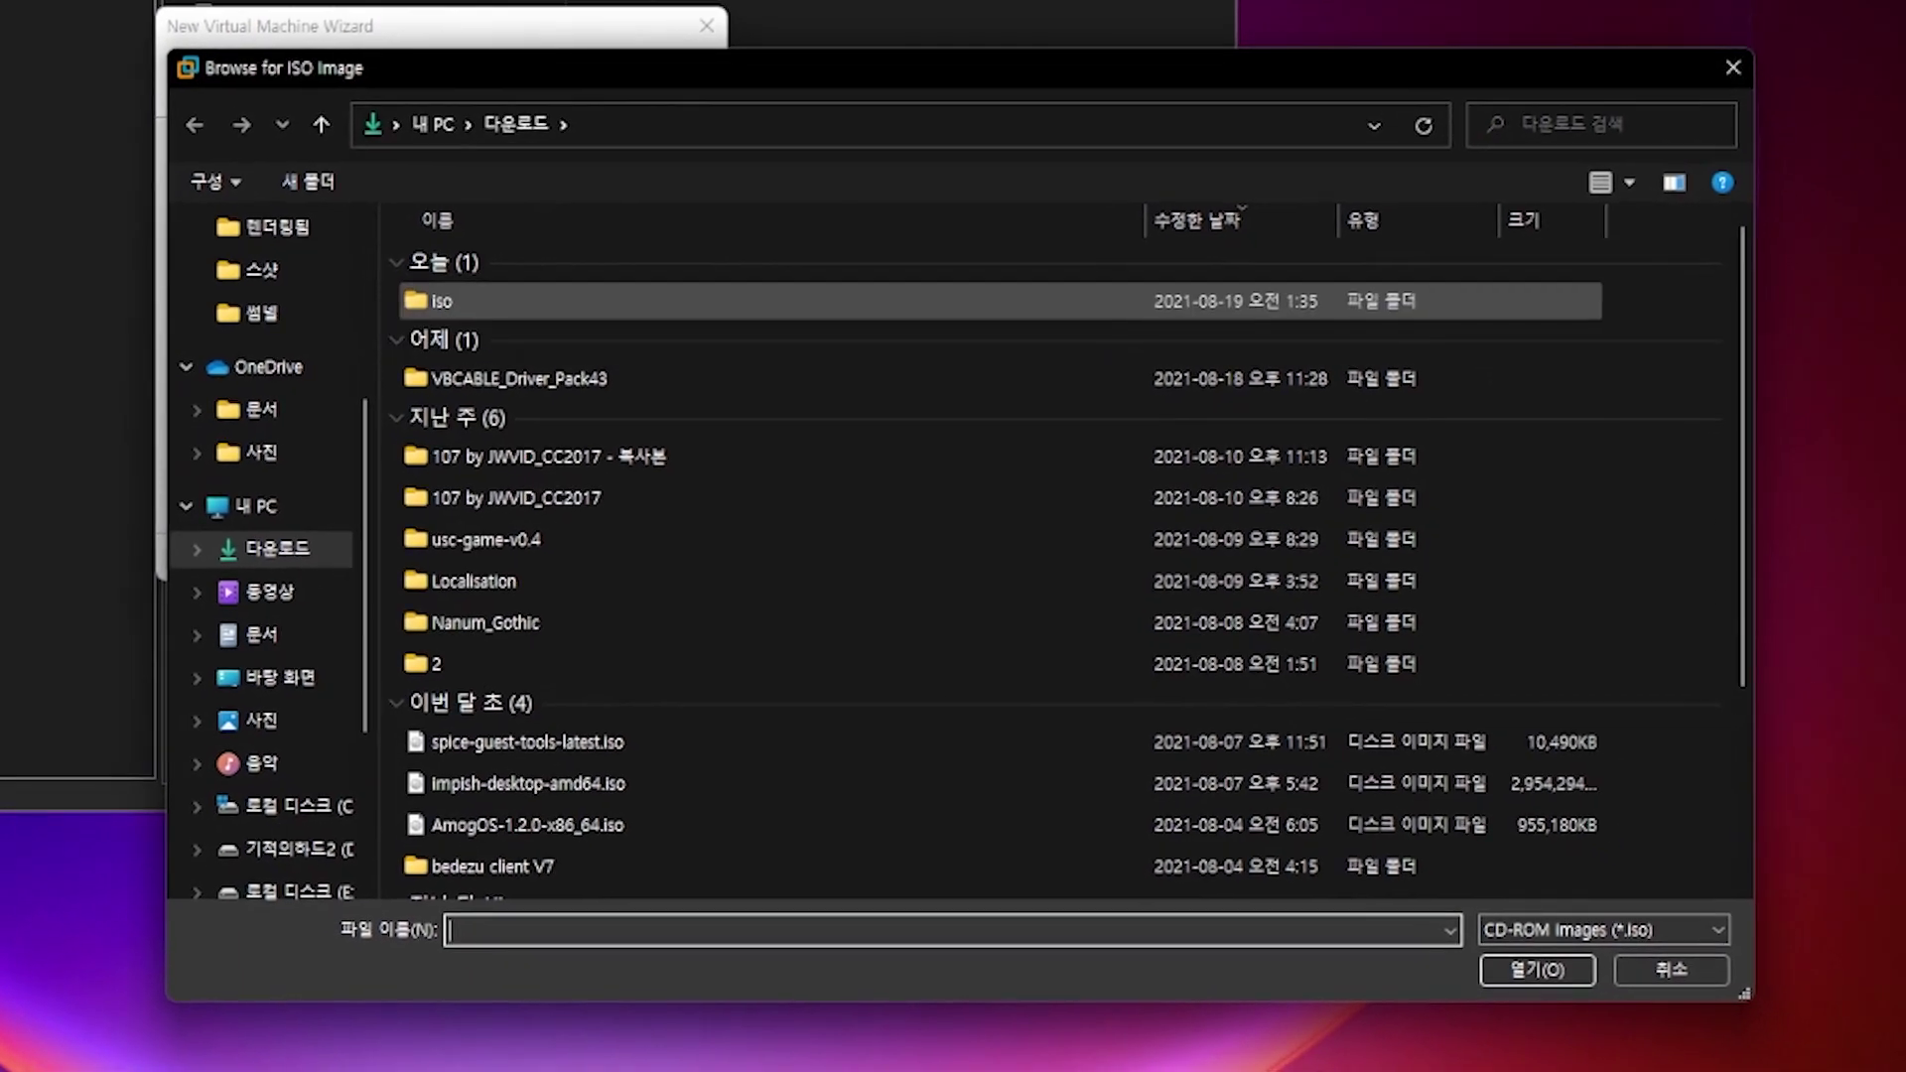
{"action": "double_click", "coordinate": [706, 427]}
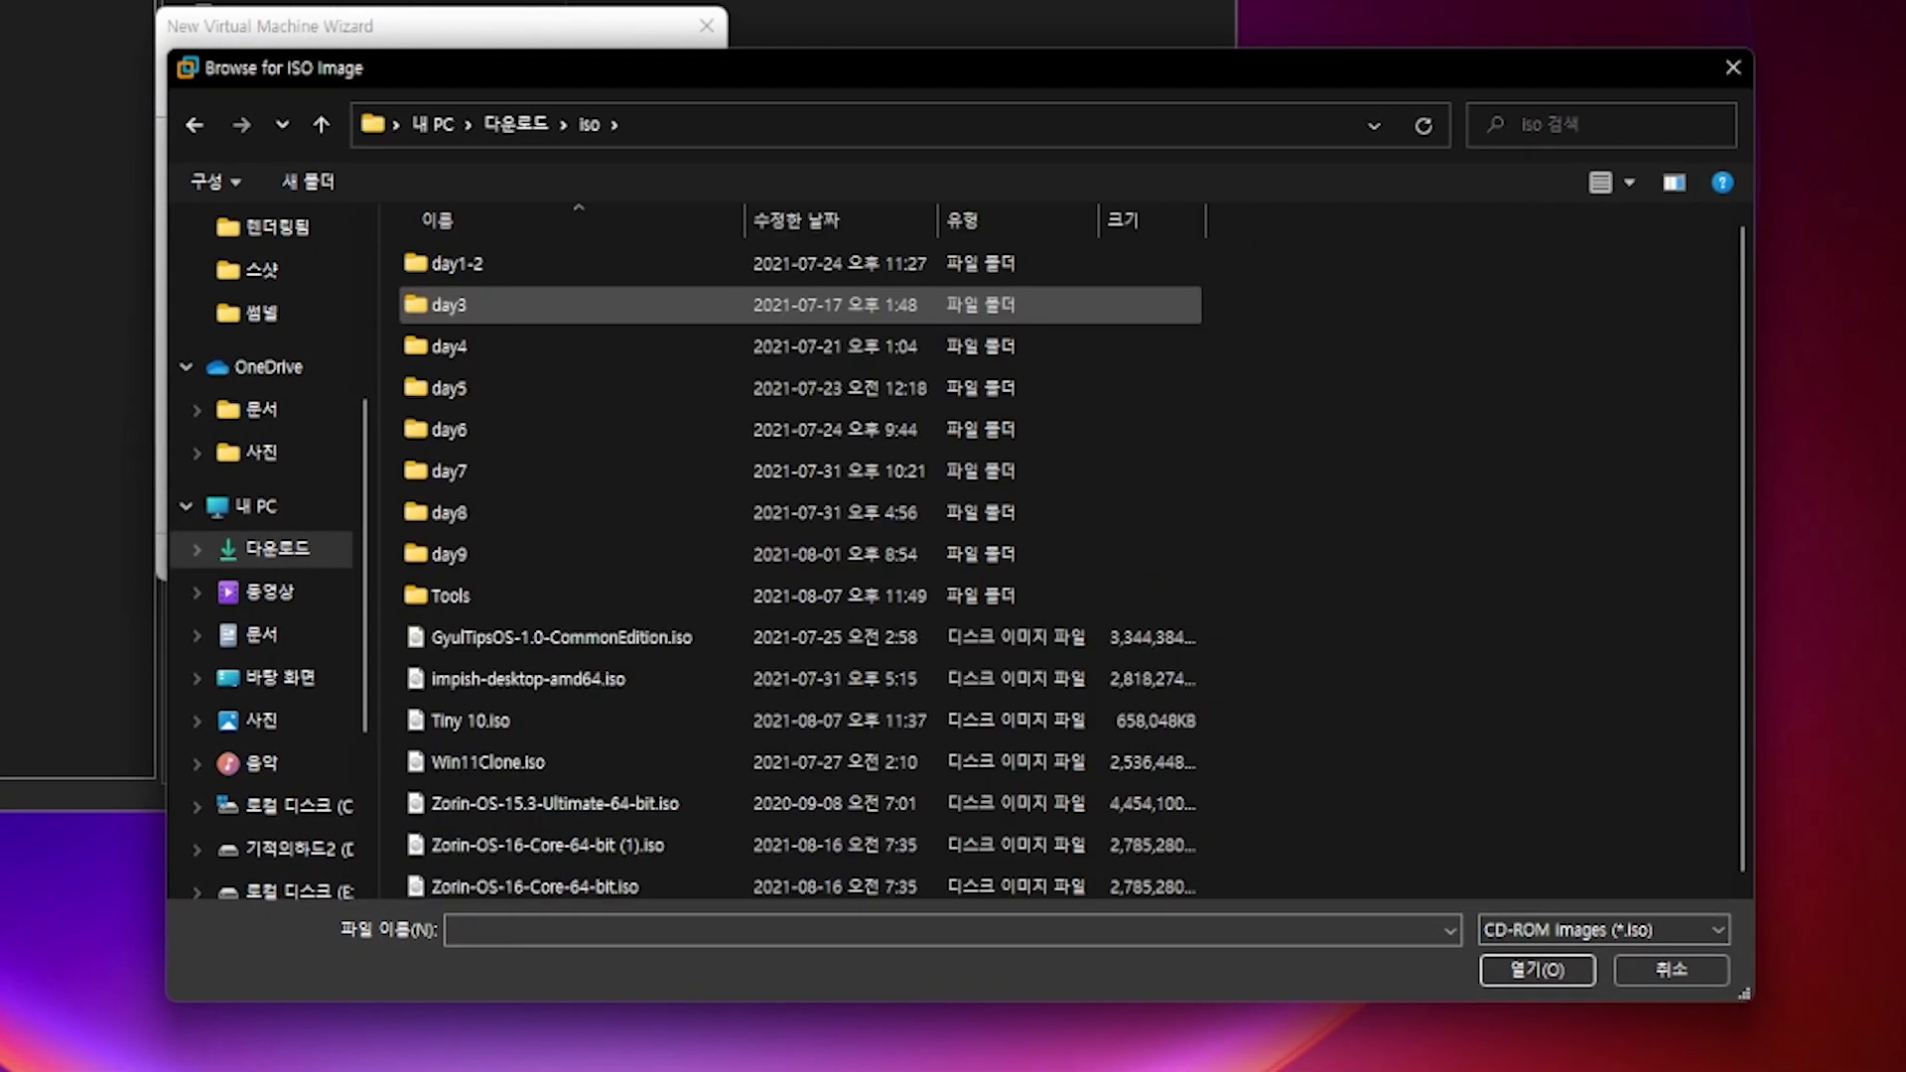
{"action": "scroll", "coordinate": [635, 304], "scroll_direction": "down", "scroll_amount": 2}
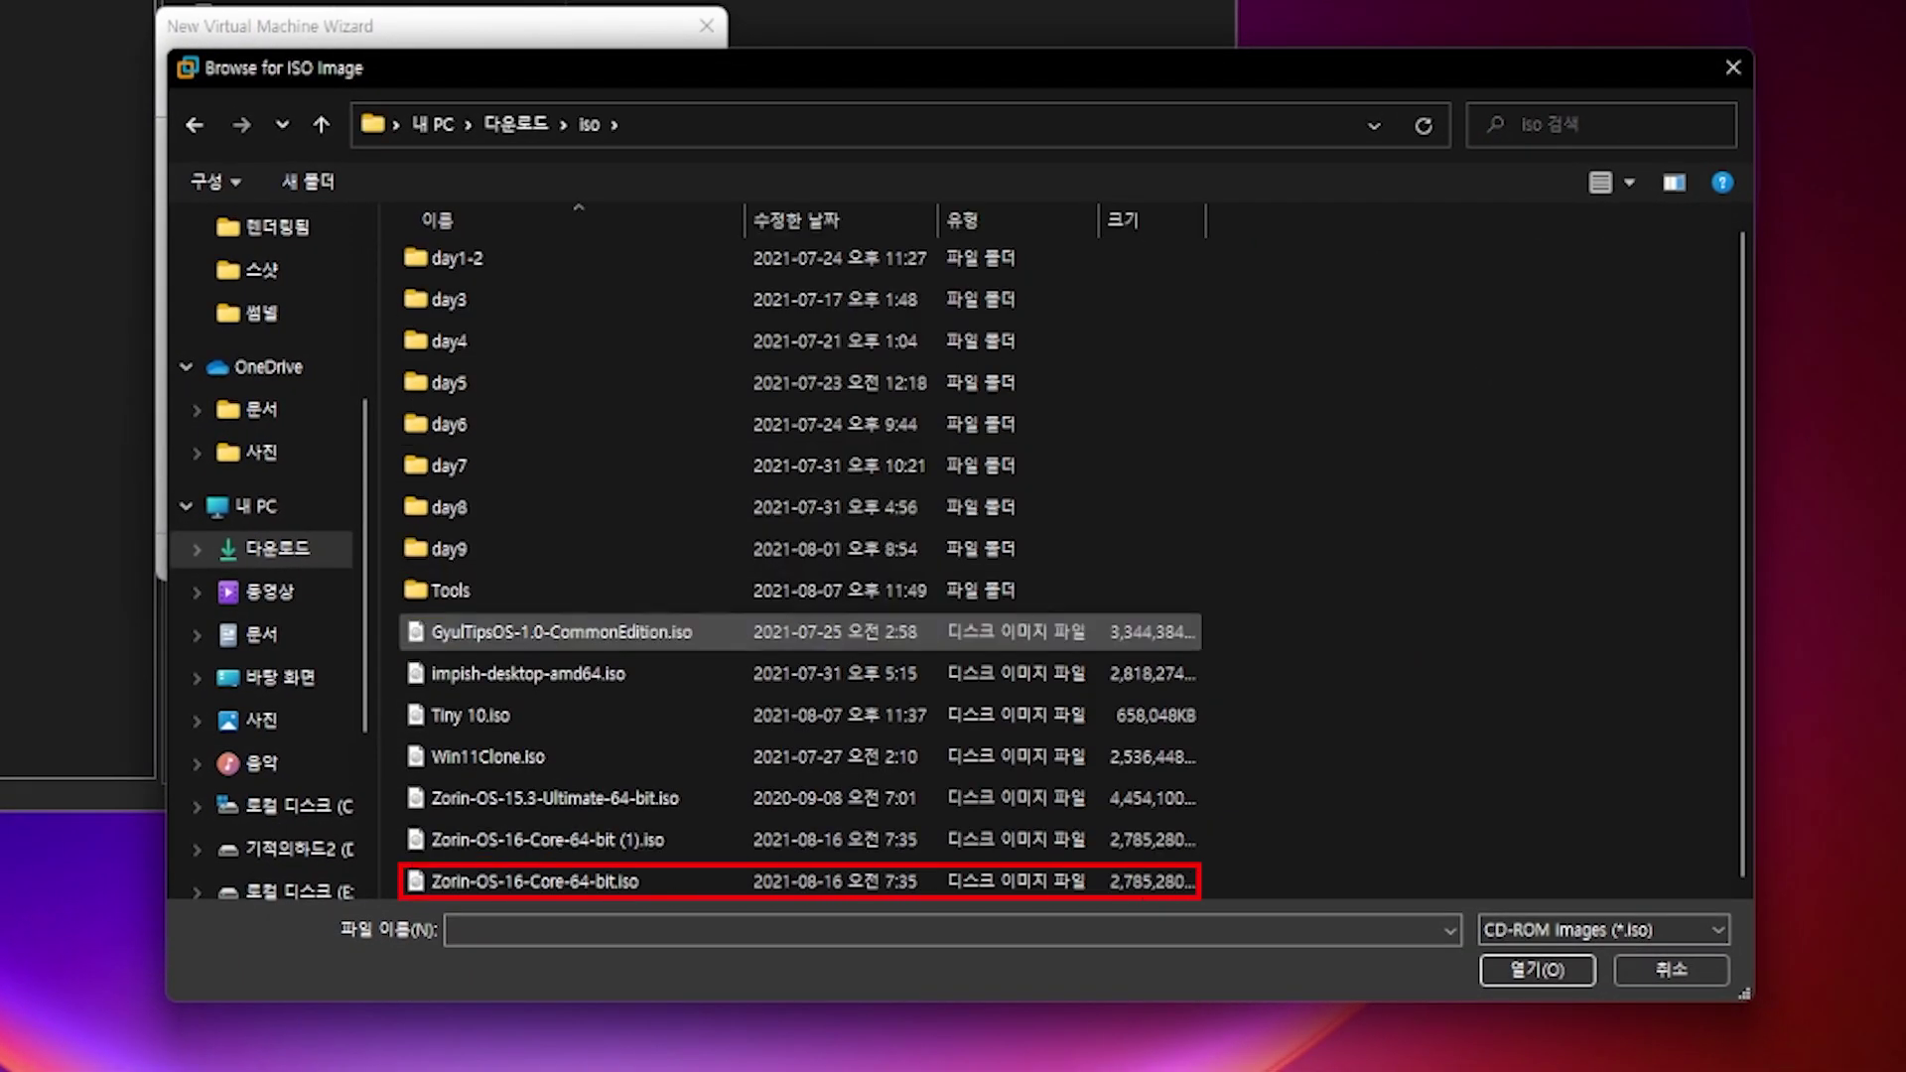
{"action": "double_click", "coordinate": [586, 880]}
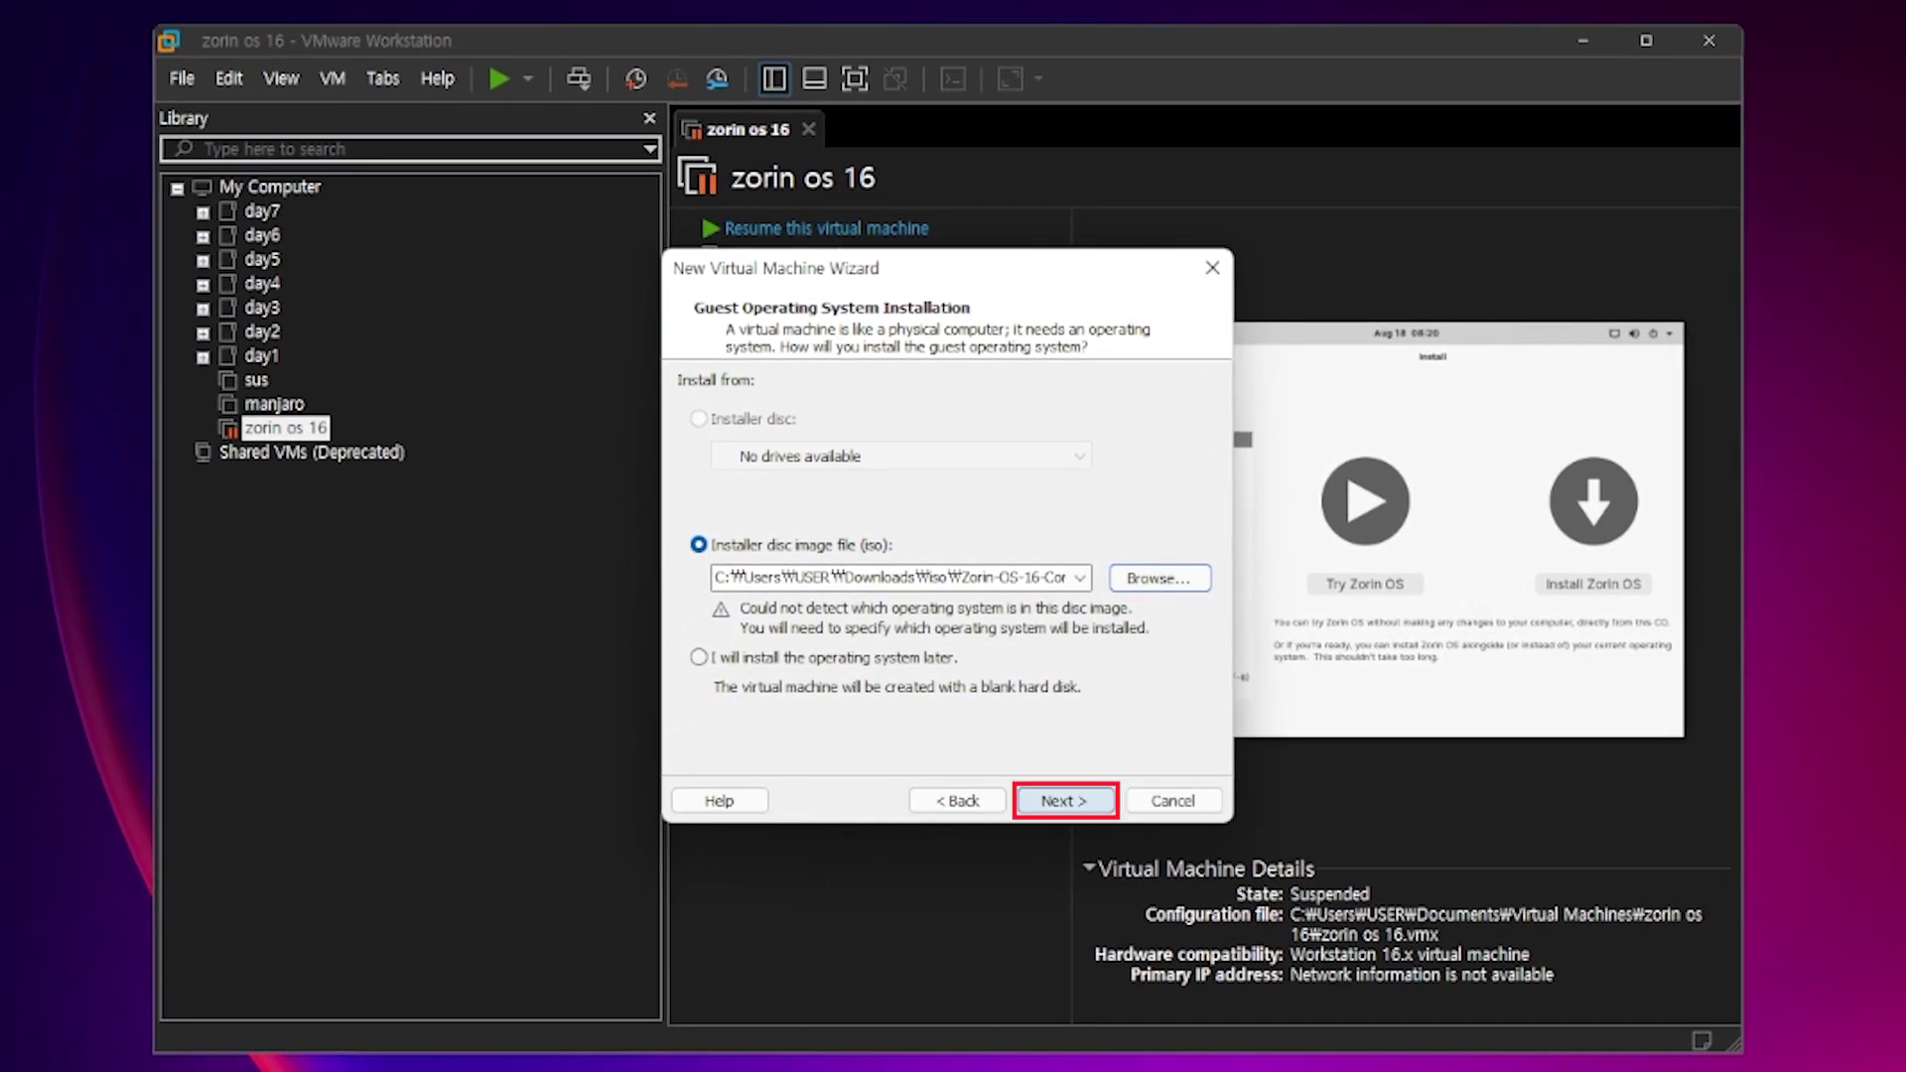
{"action": "left_click", "coordinate": [1066, 801]}
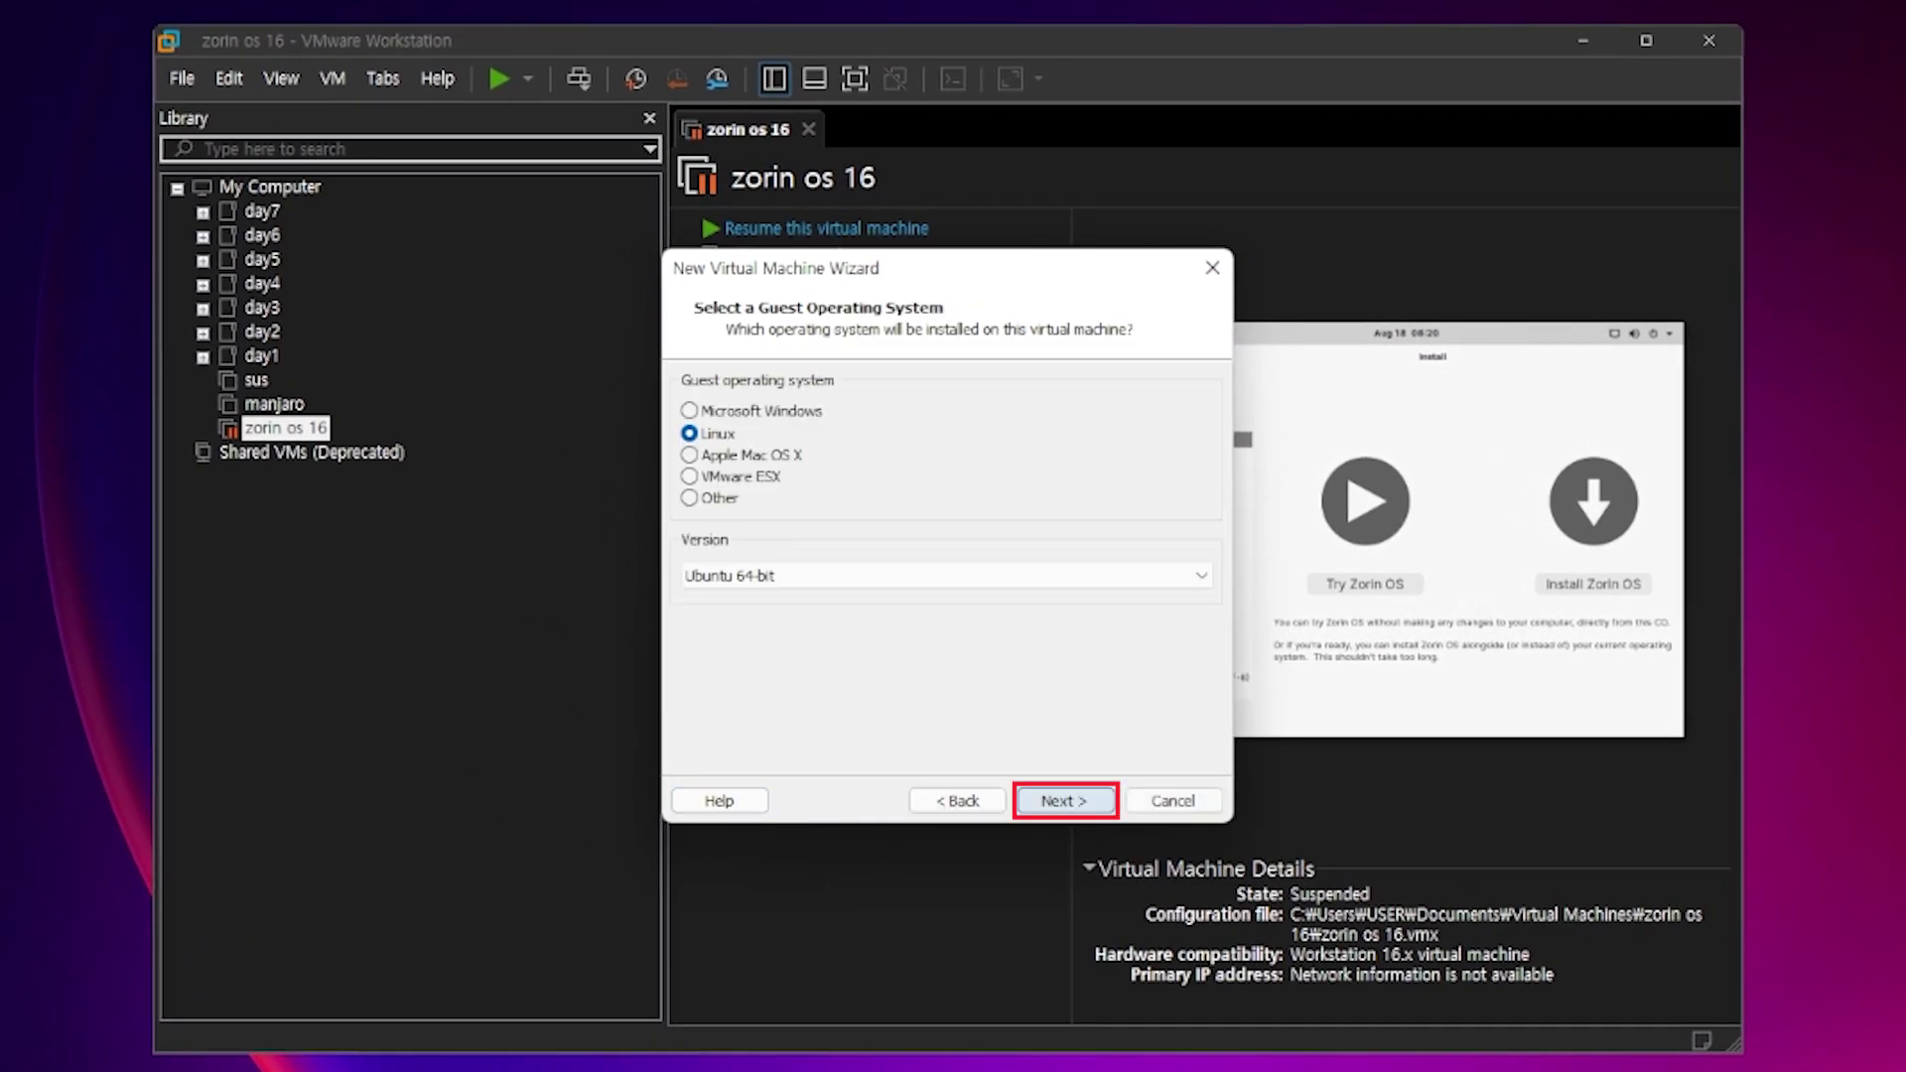
- Create the Linux Ubuntu 64-bit virtual machine named ZorinOS16Core with a 40 GB disk split into multiple files
{"action": "key", "text": "Return"}
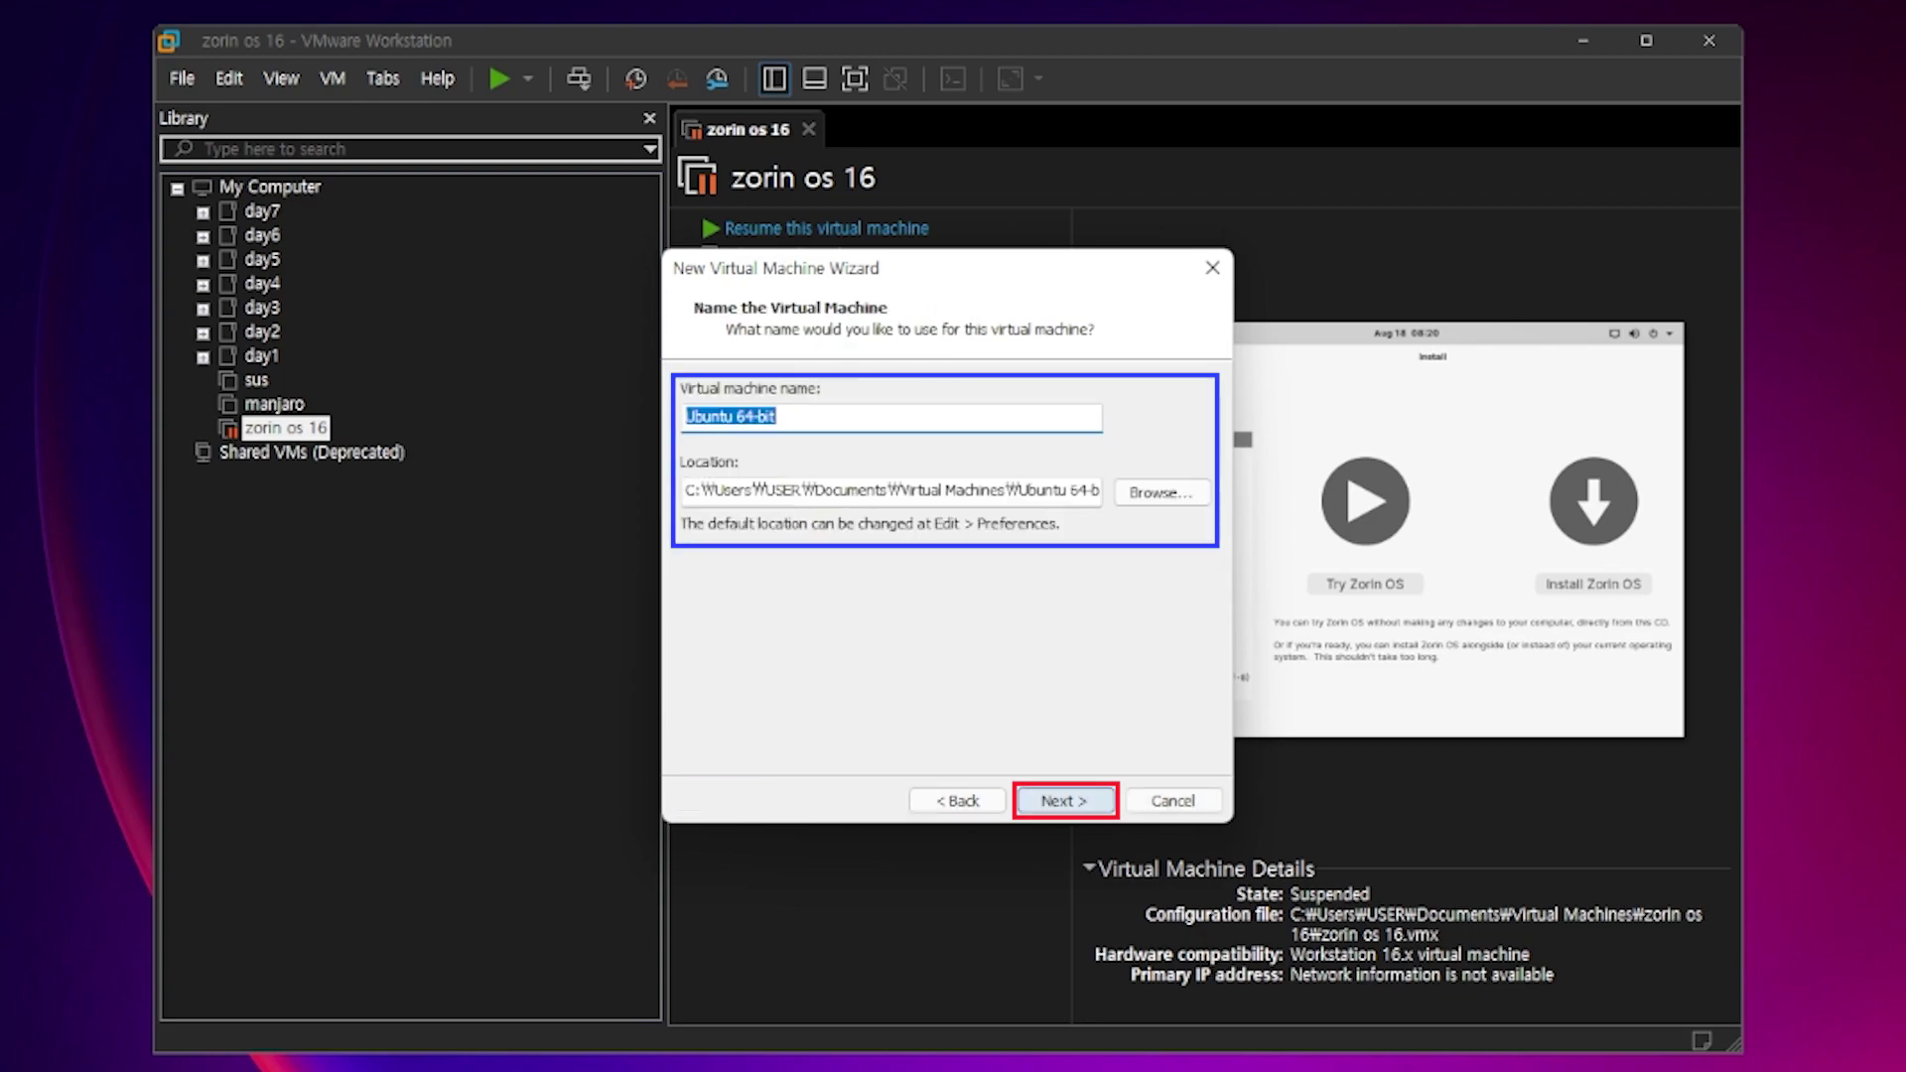
{"action": "type", "text": "ZorinOS 16Core"}
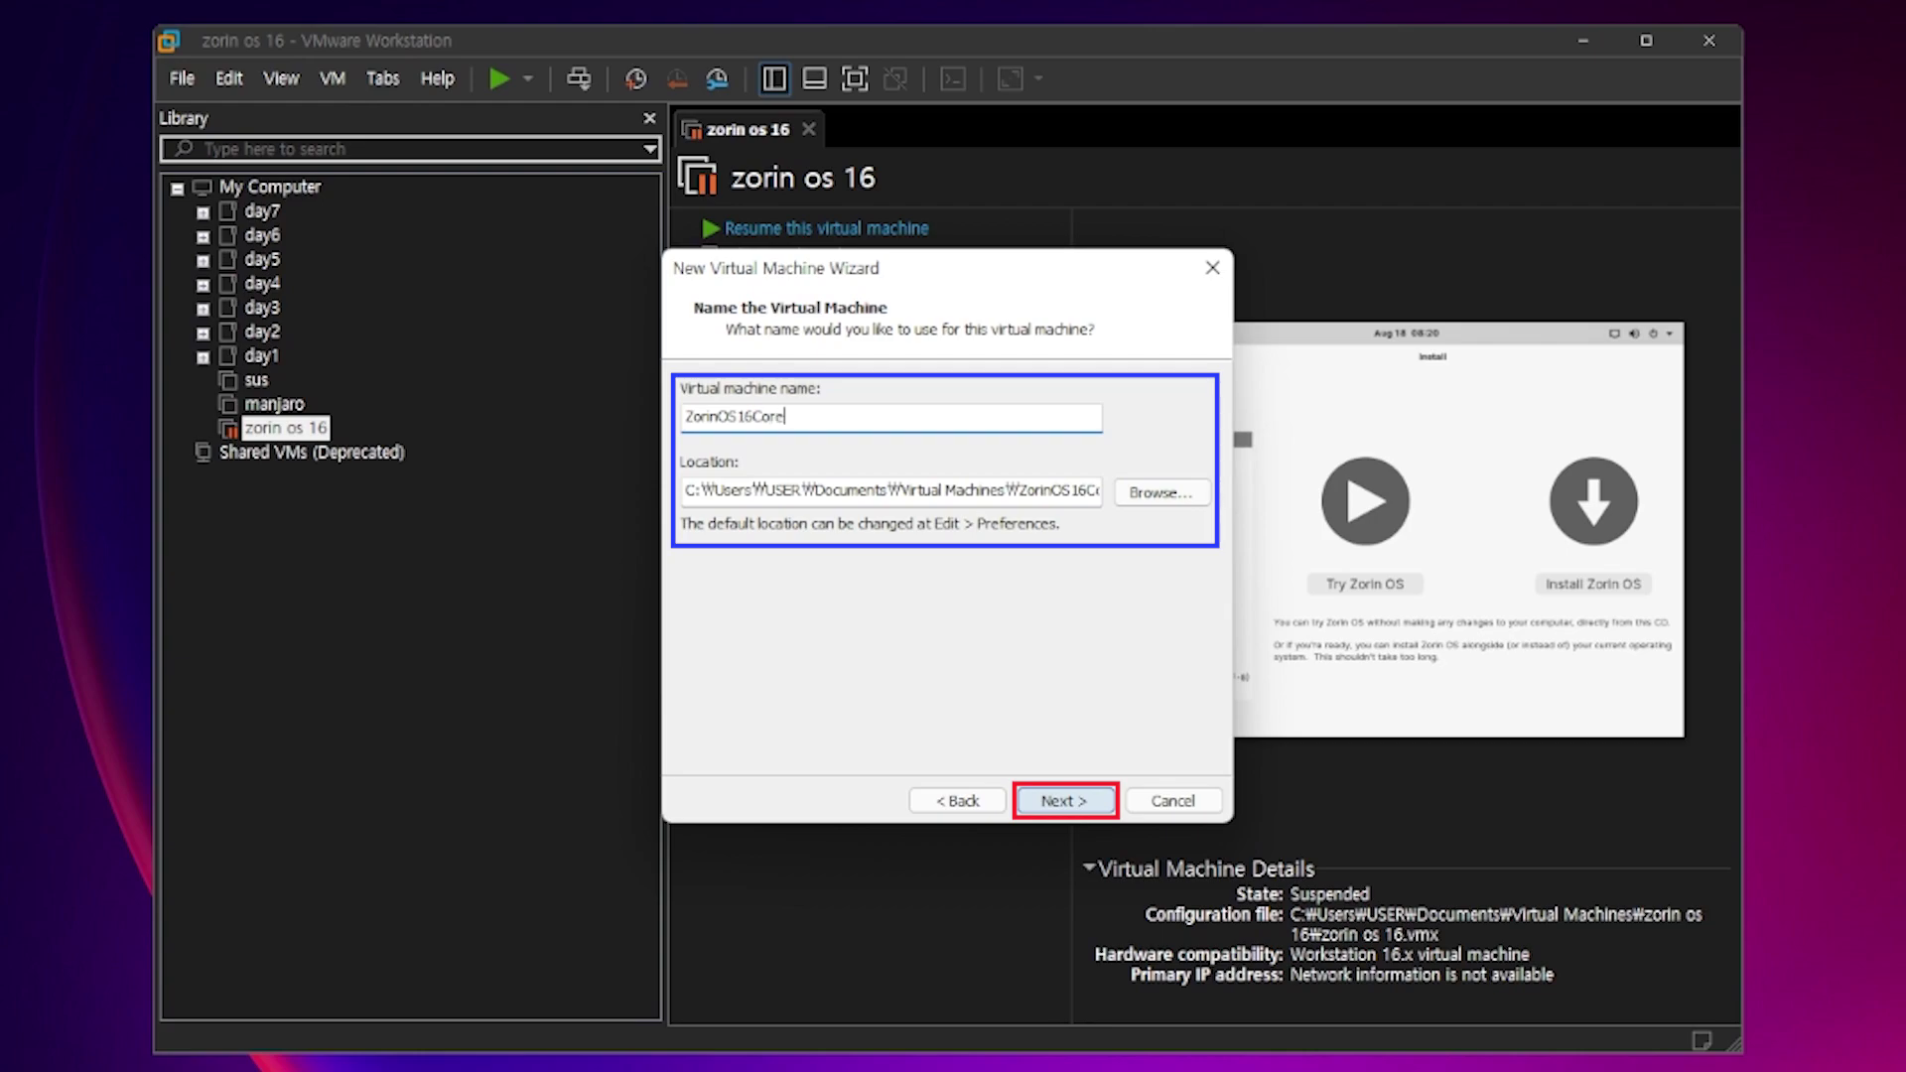
{"action": "key", "text": "Return"}
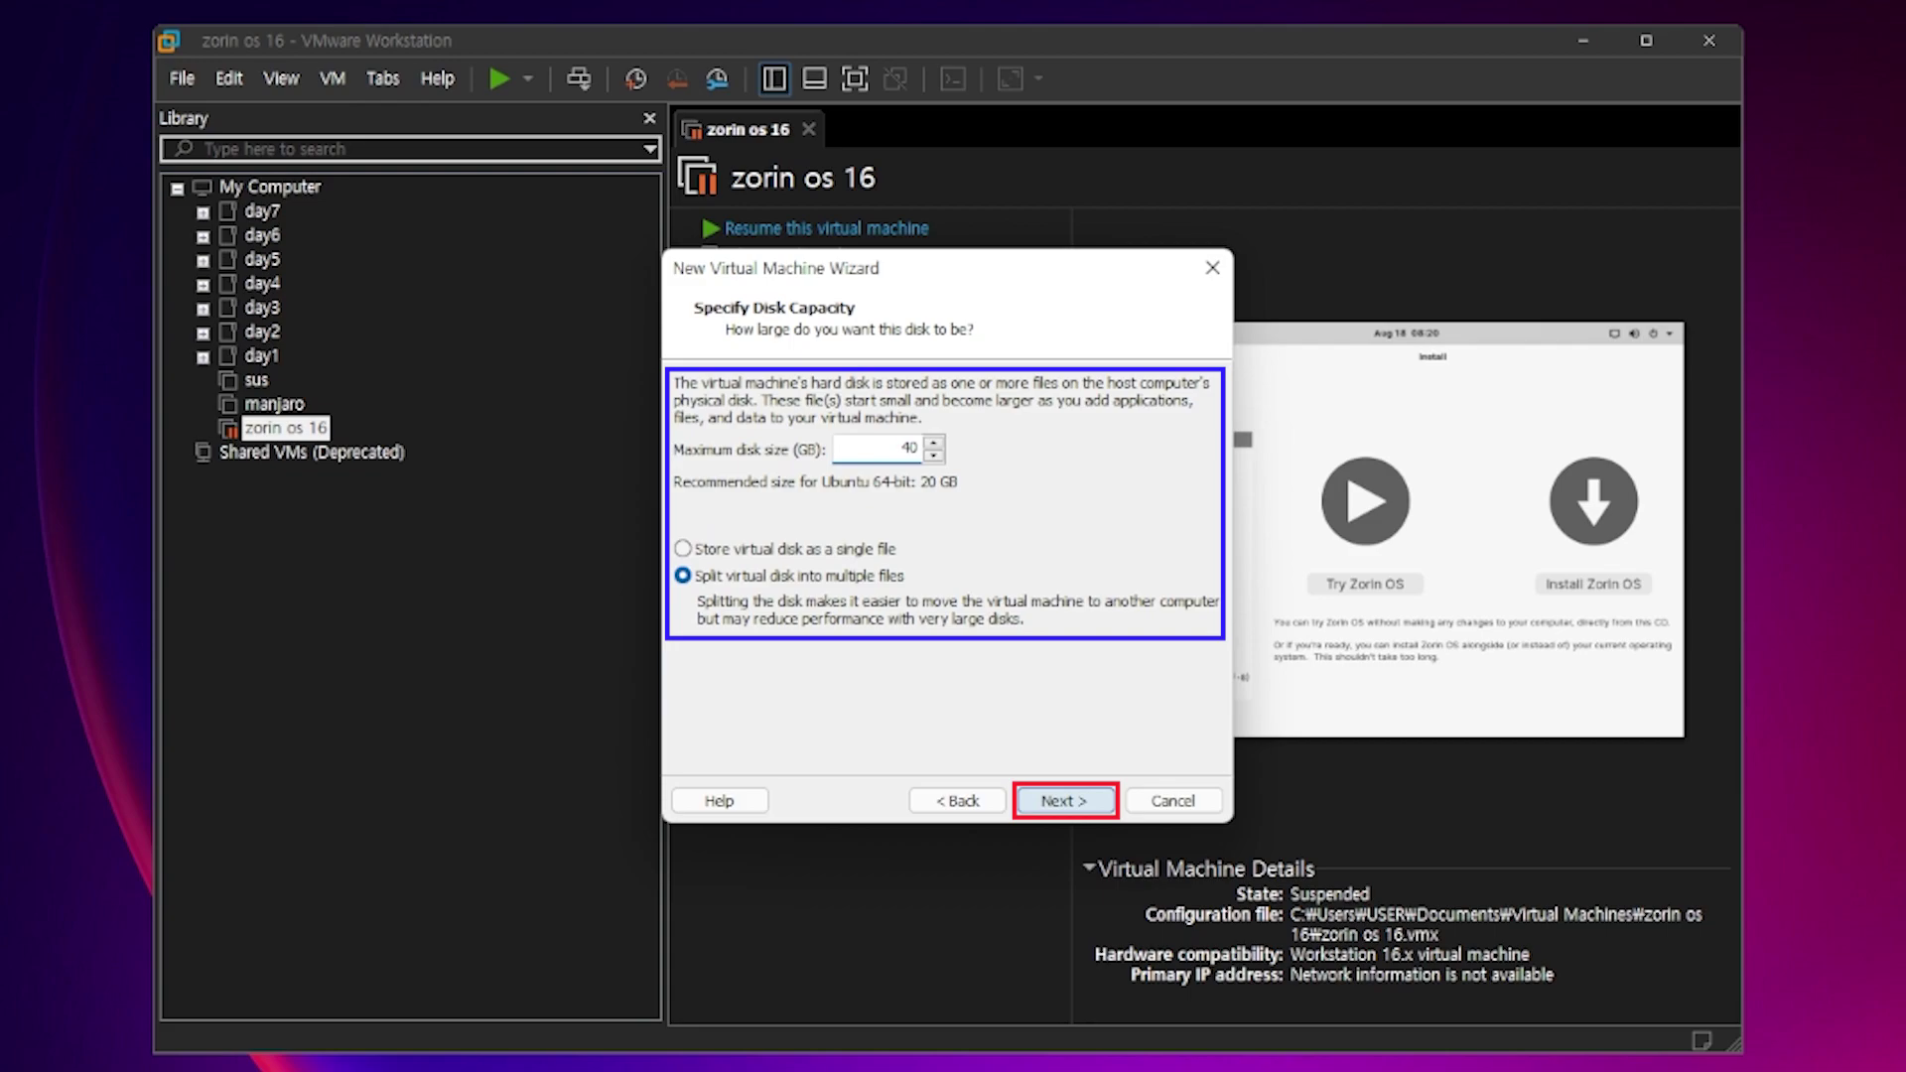
{"action": "key", "text": "Return"}
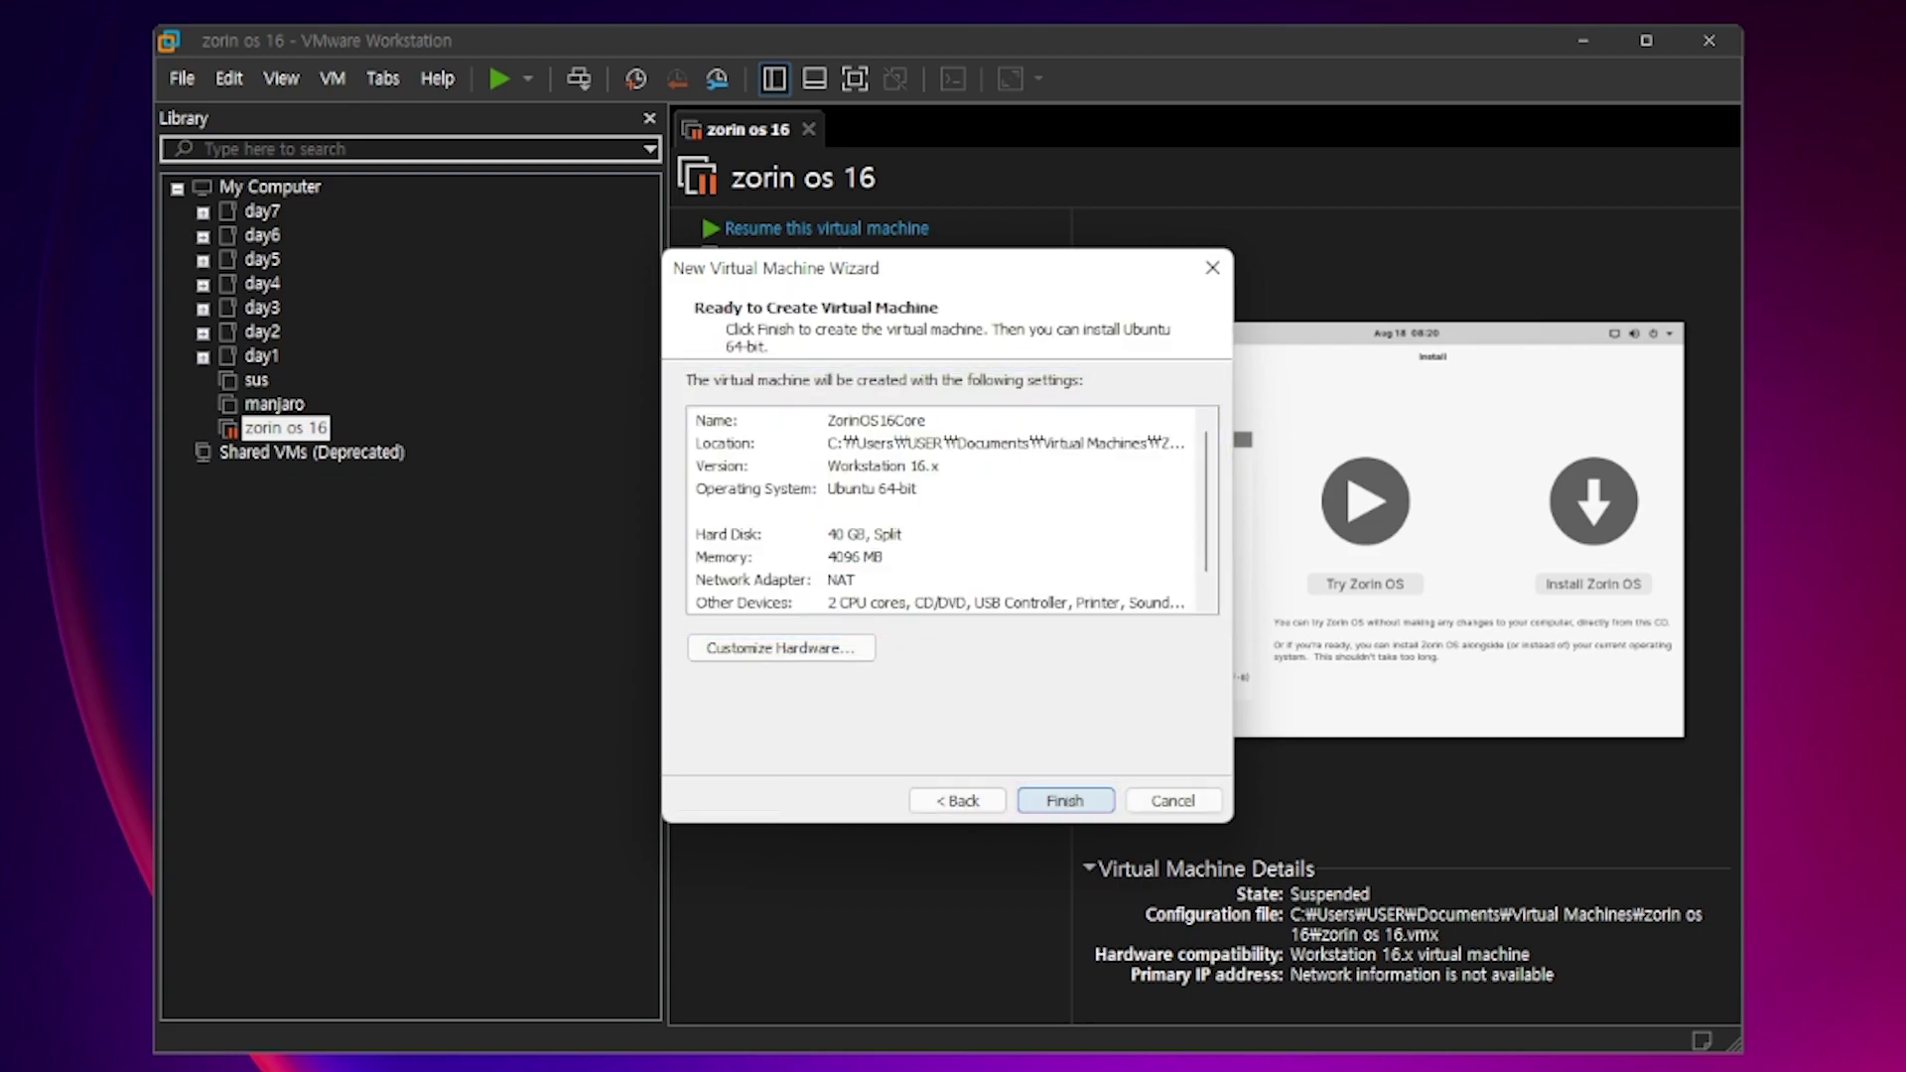
{"action": "key", "text": "Return"}
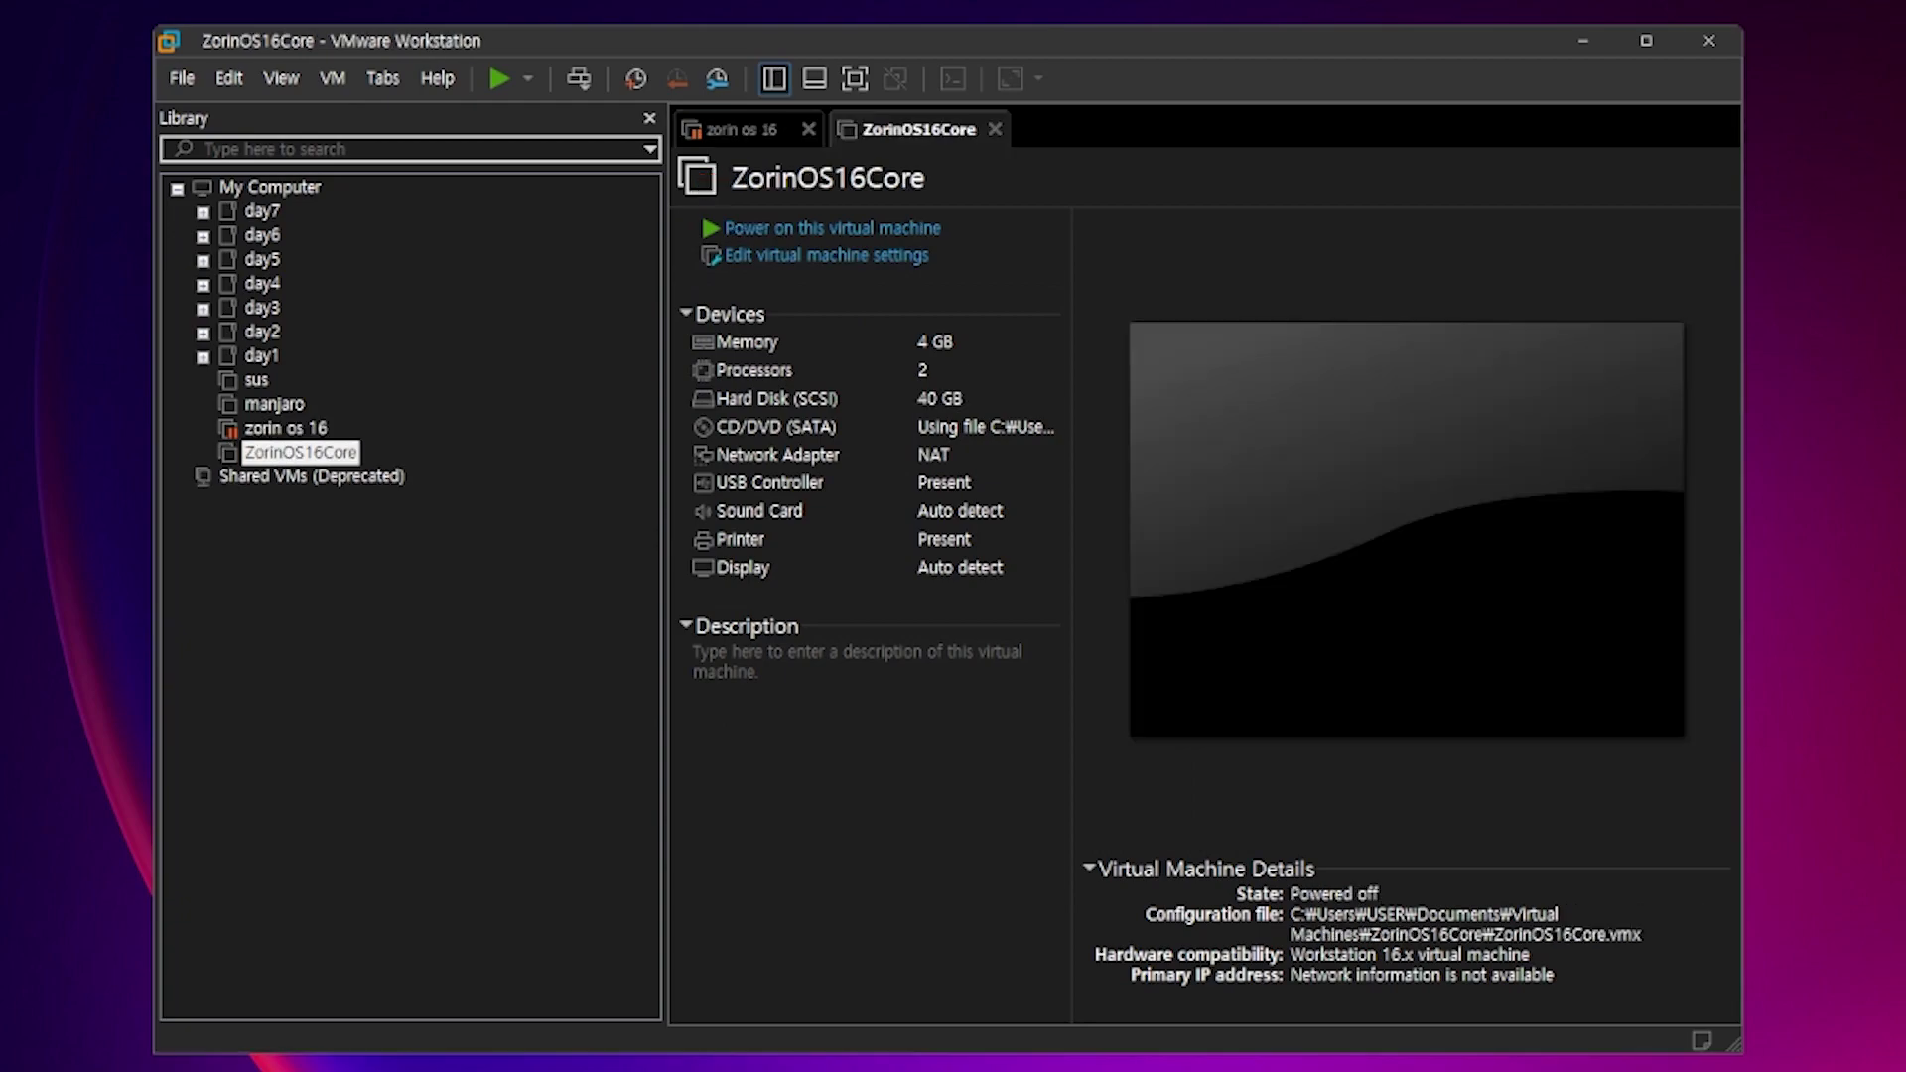
- Power on the ZorinOS16Core virtual machine and cancel the filesystem checks during boot
{"action": "left_click", "coordinate": [832, 230]}
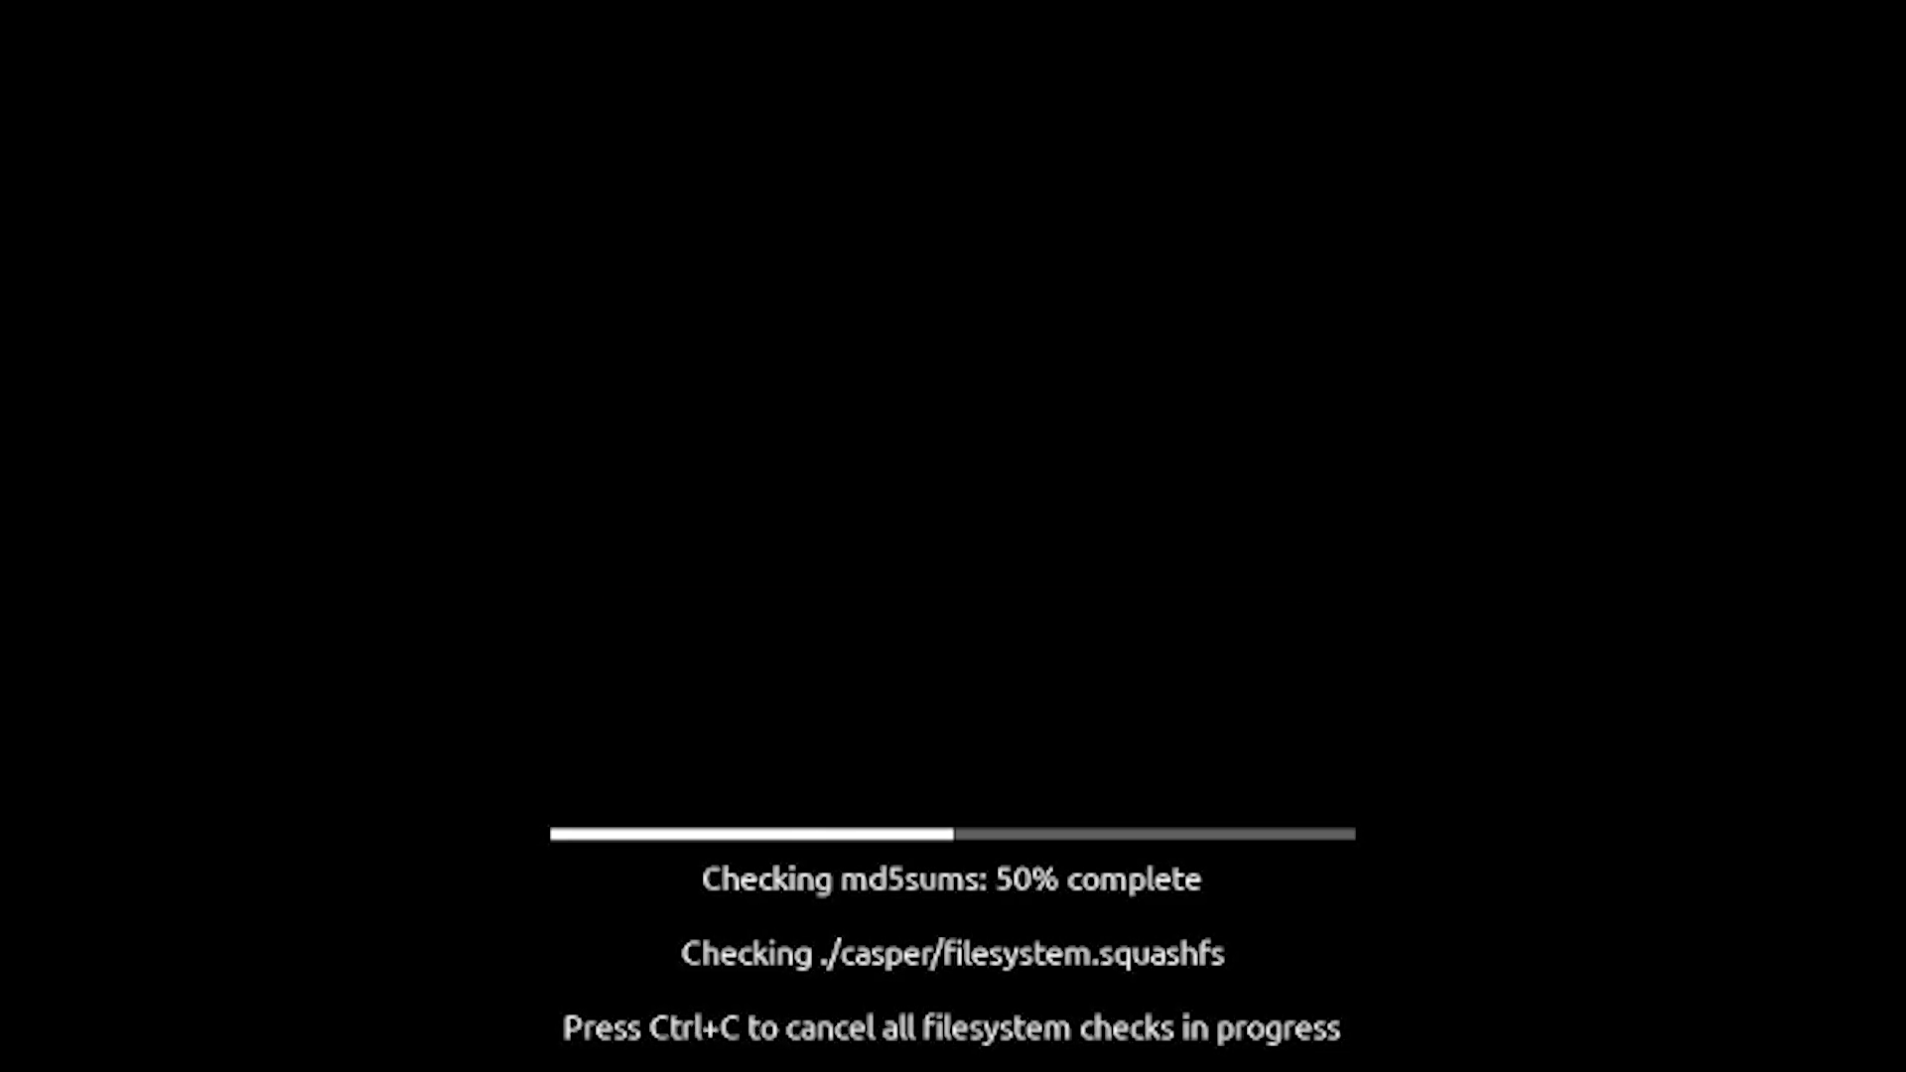
{"action": "key", "text": "ctrl+c"}
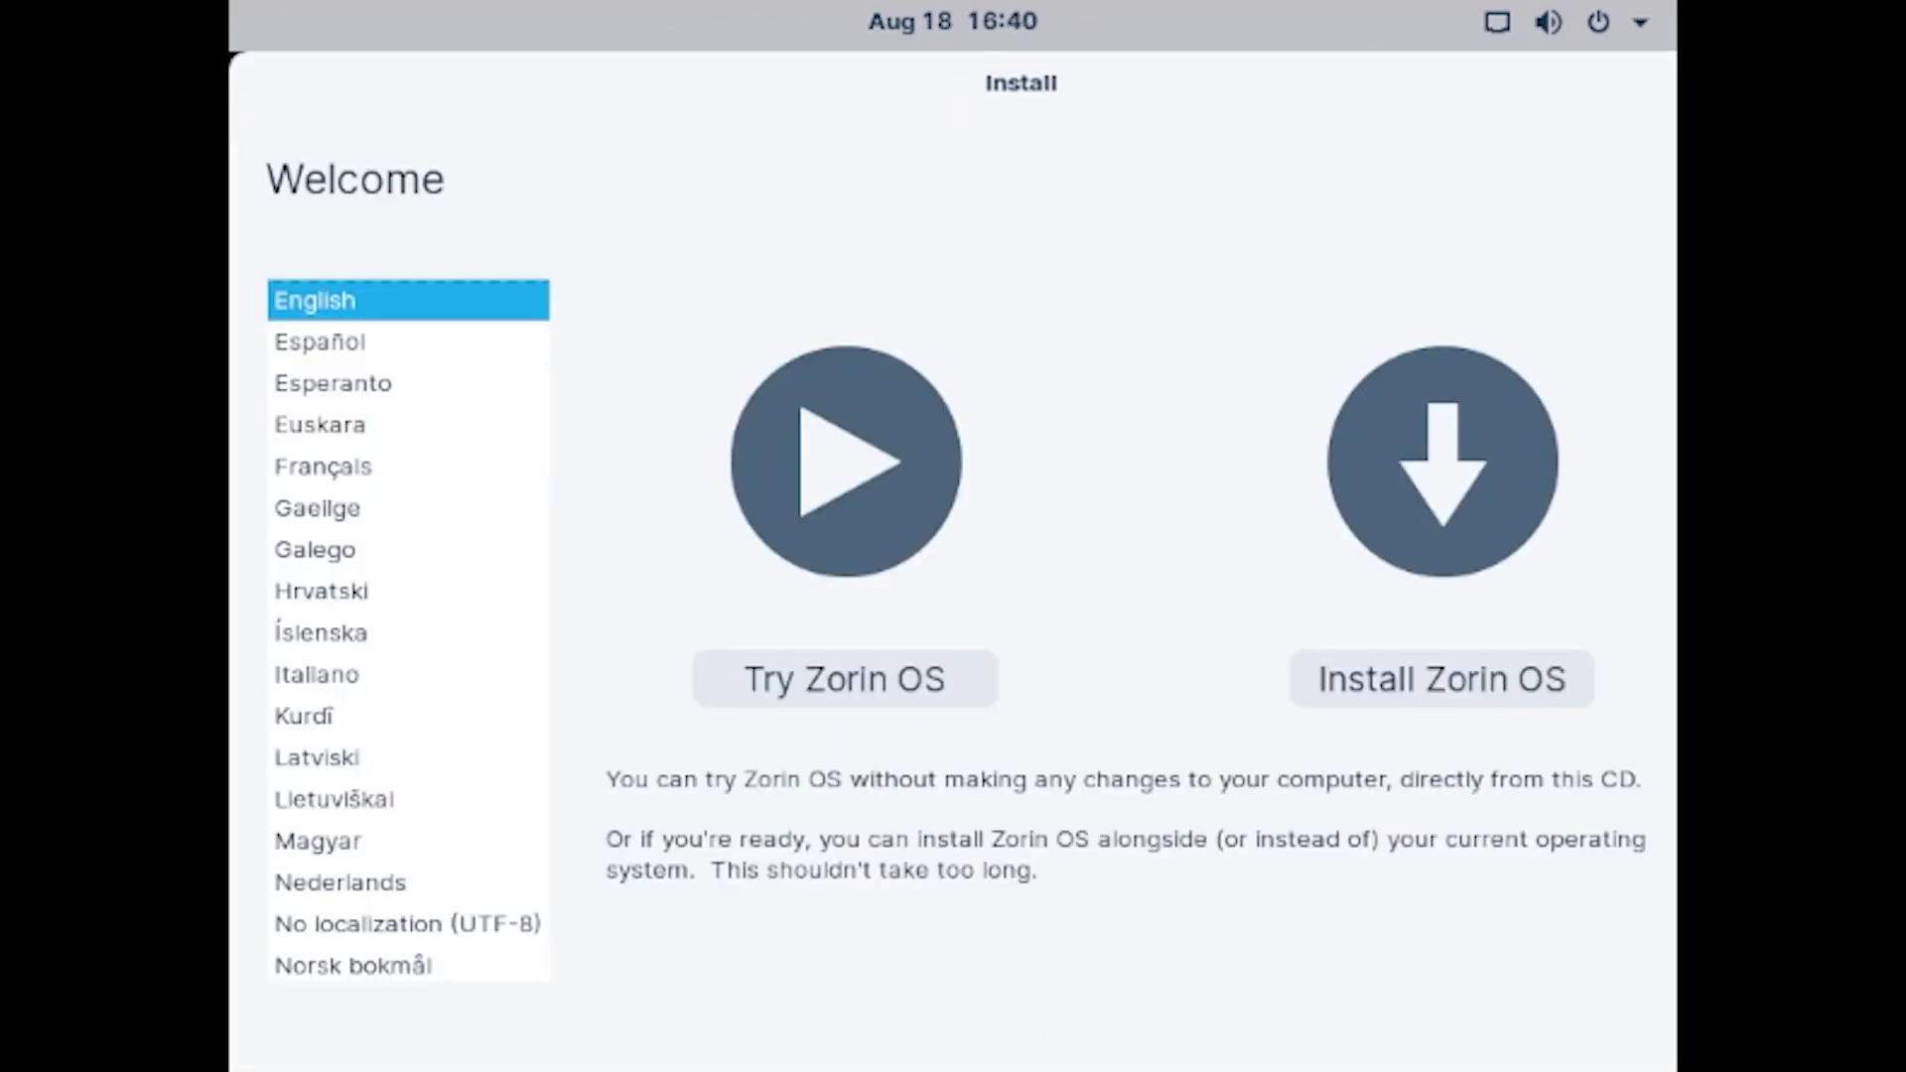
- Set the installer language to Korean (한국어) and begin installing Zorin OS
{"action": "scroll", "coordinate": [408, 631], "scroll_direction": "down", "scroll_amount": 20}
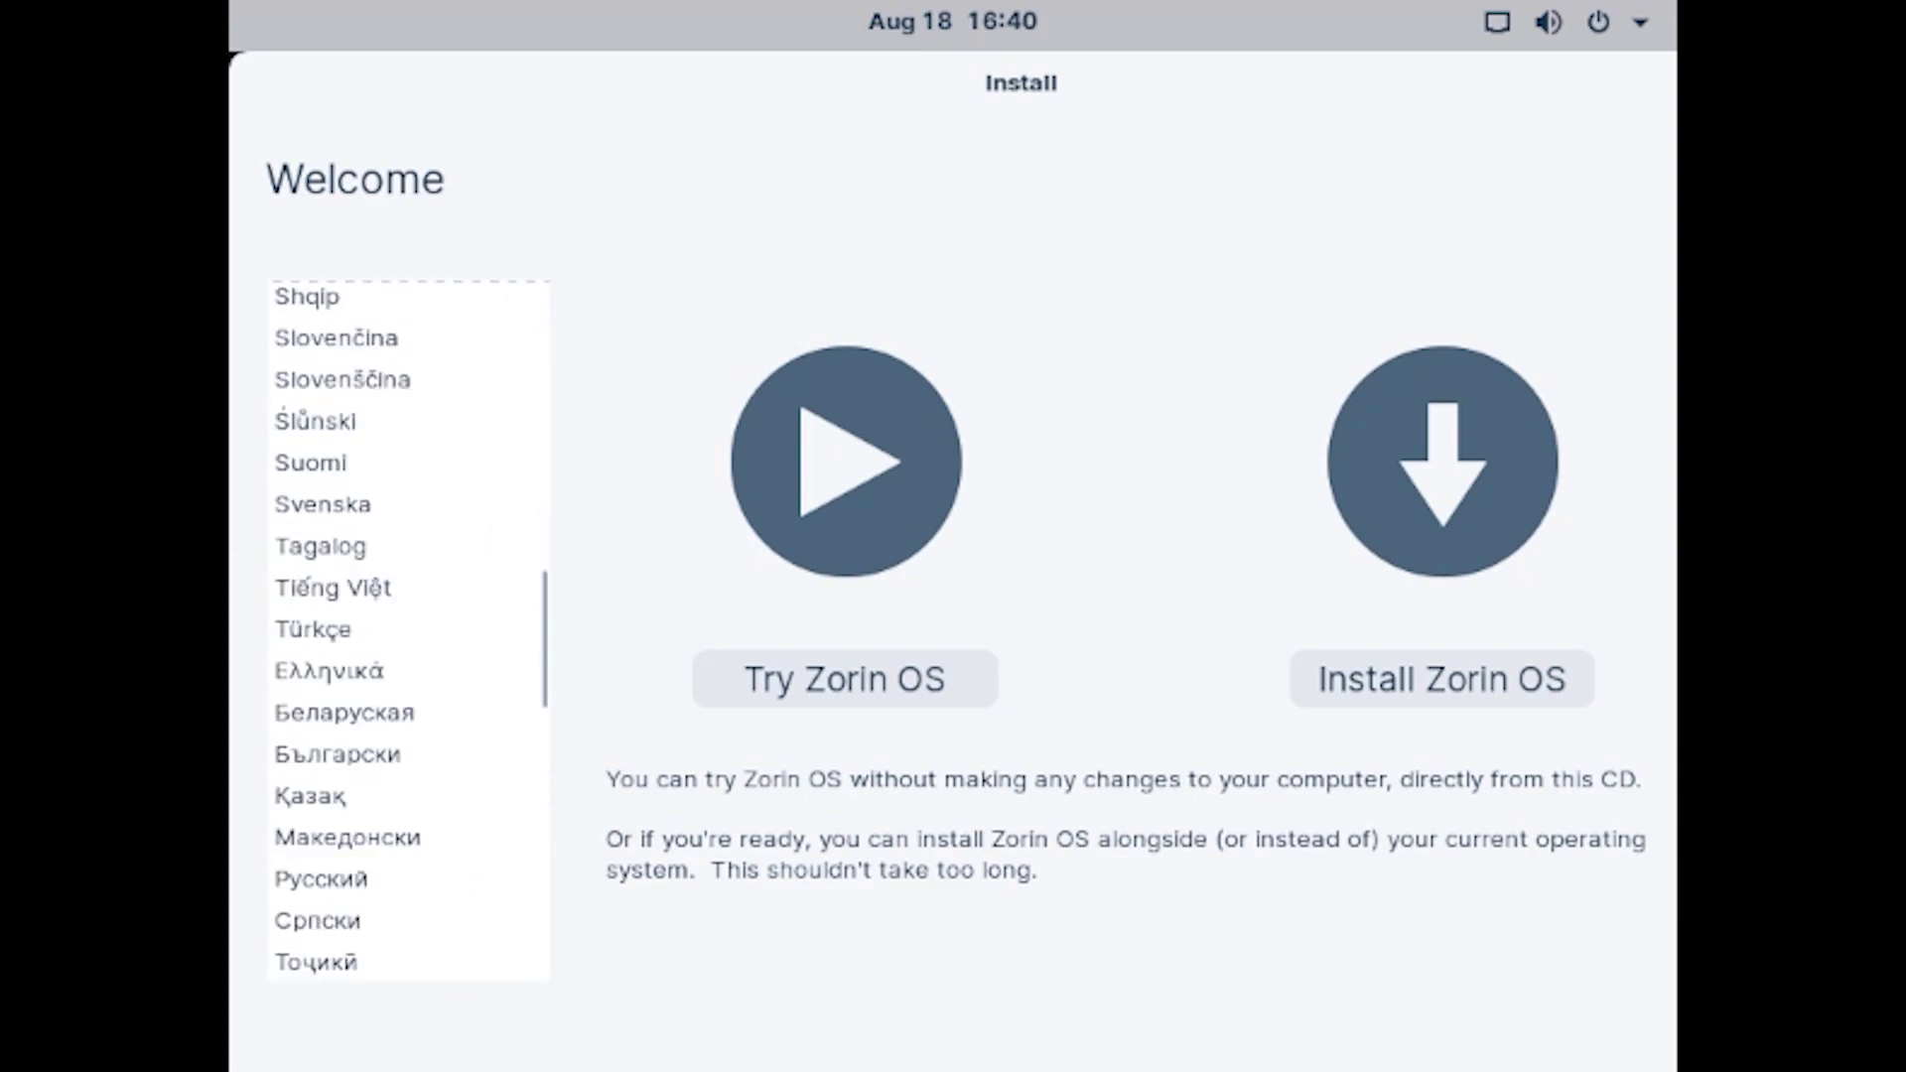
{"action": "scroll", "coordinate": [408, 631], "scroll_direction": "down", "scroll_amount": 5}
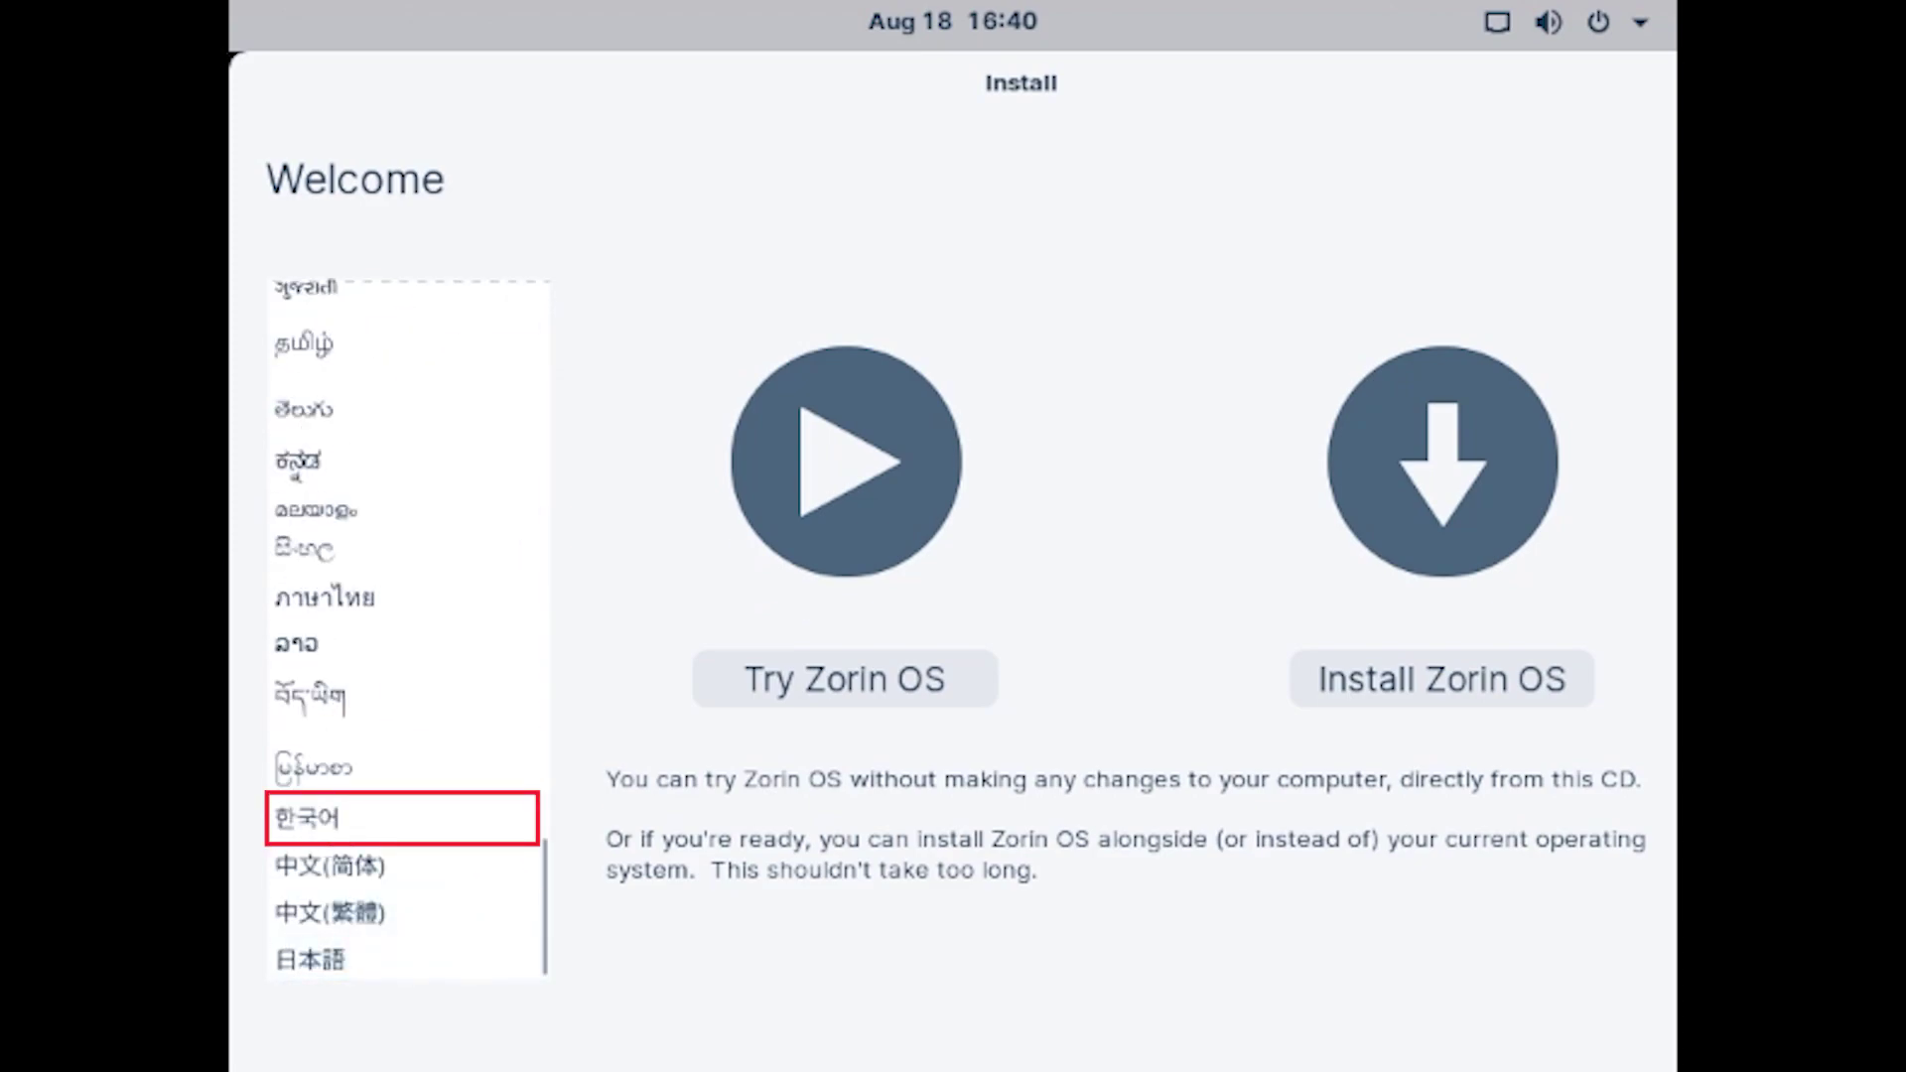
{"action": "left_click", "coordinate": [402, 818]}
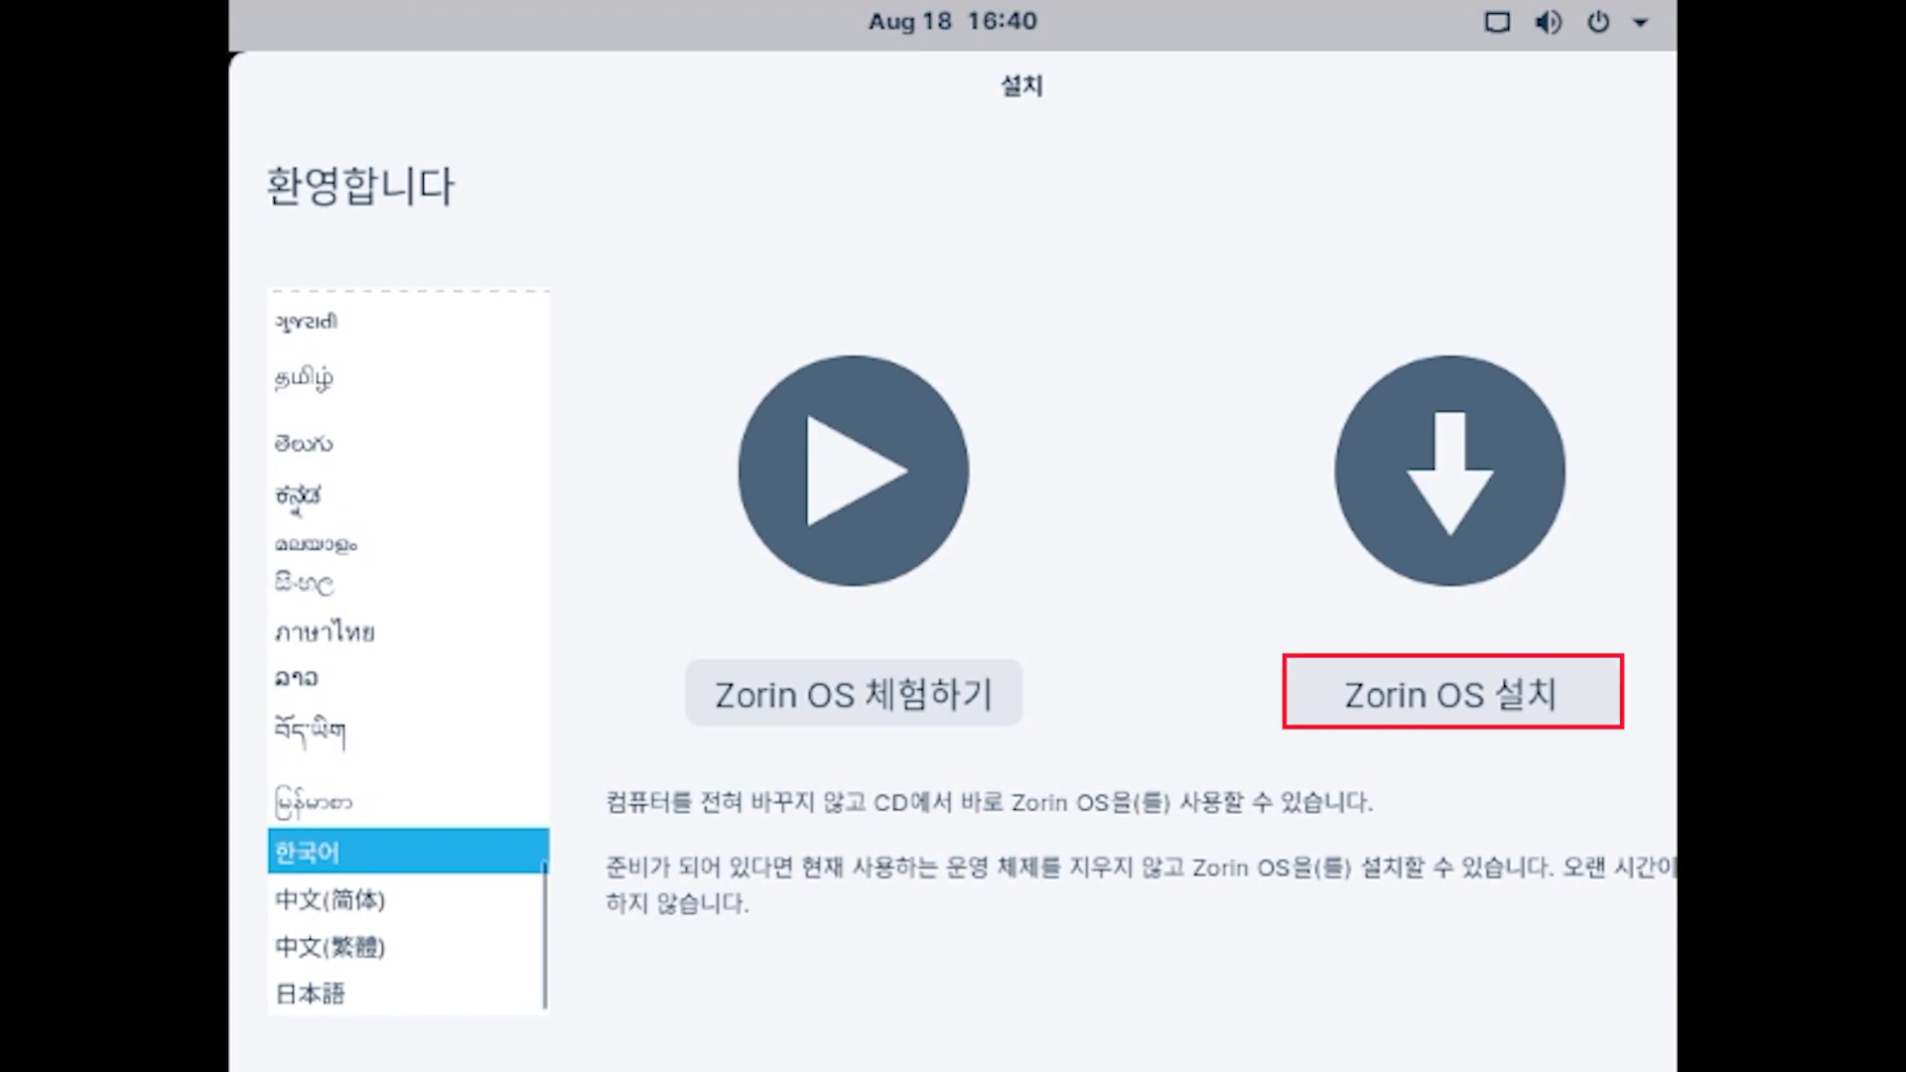
{"action": "left_click", "coordinate": [1454, 693]}
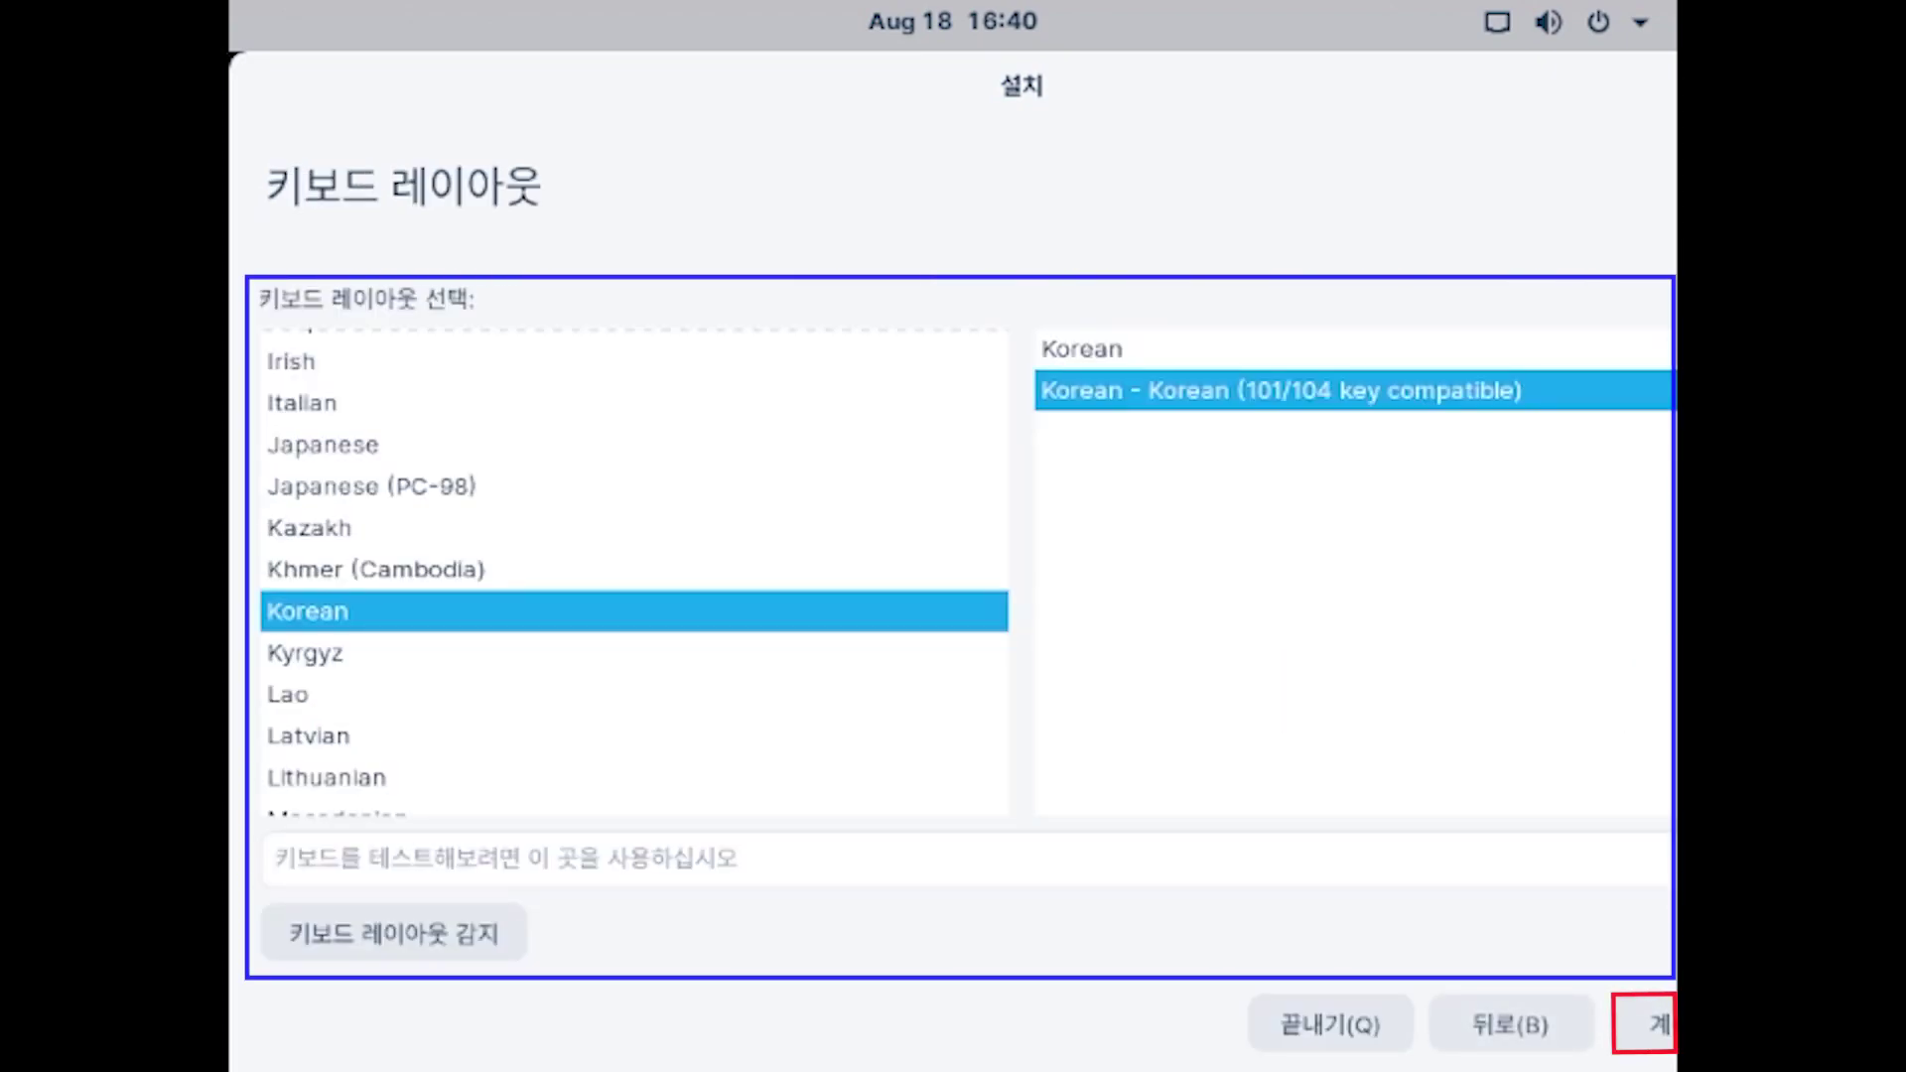
- Accept the Korean (101/104 key compatible) keyboard layout and keep update downloads and third-party software installation enabled
{"action": "left_click", "coordinate": [1645, 1024]}
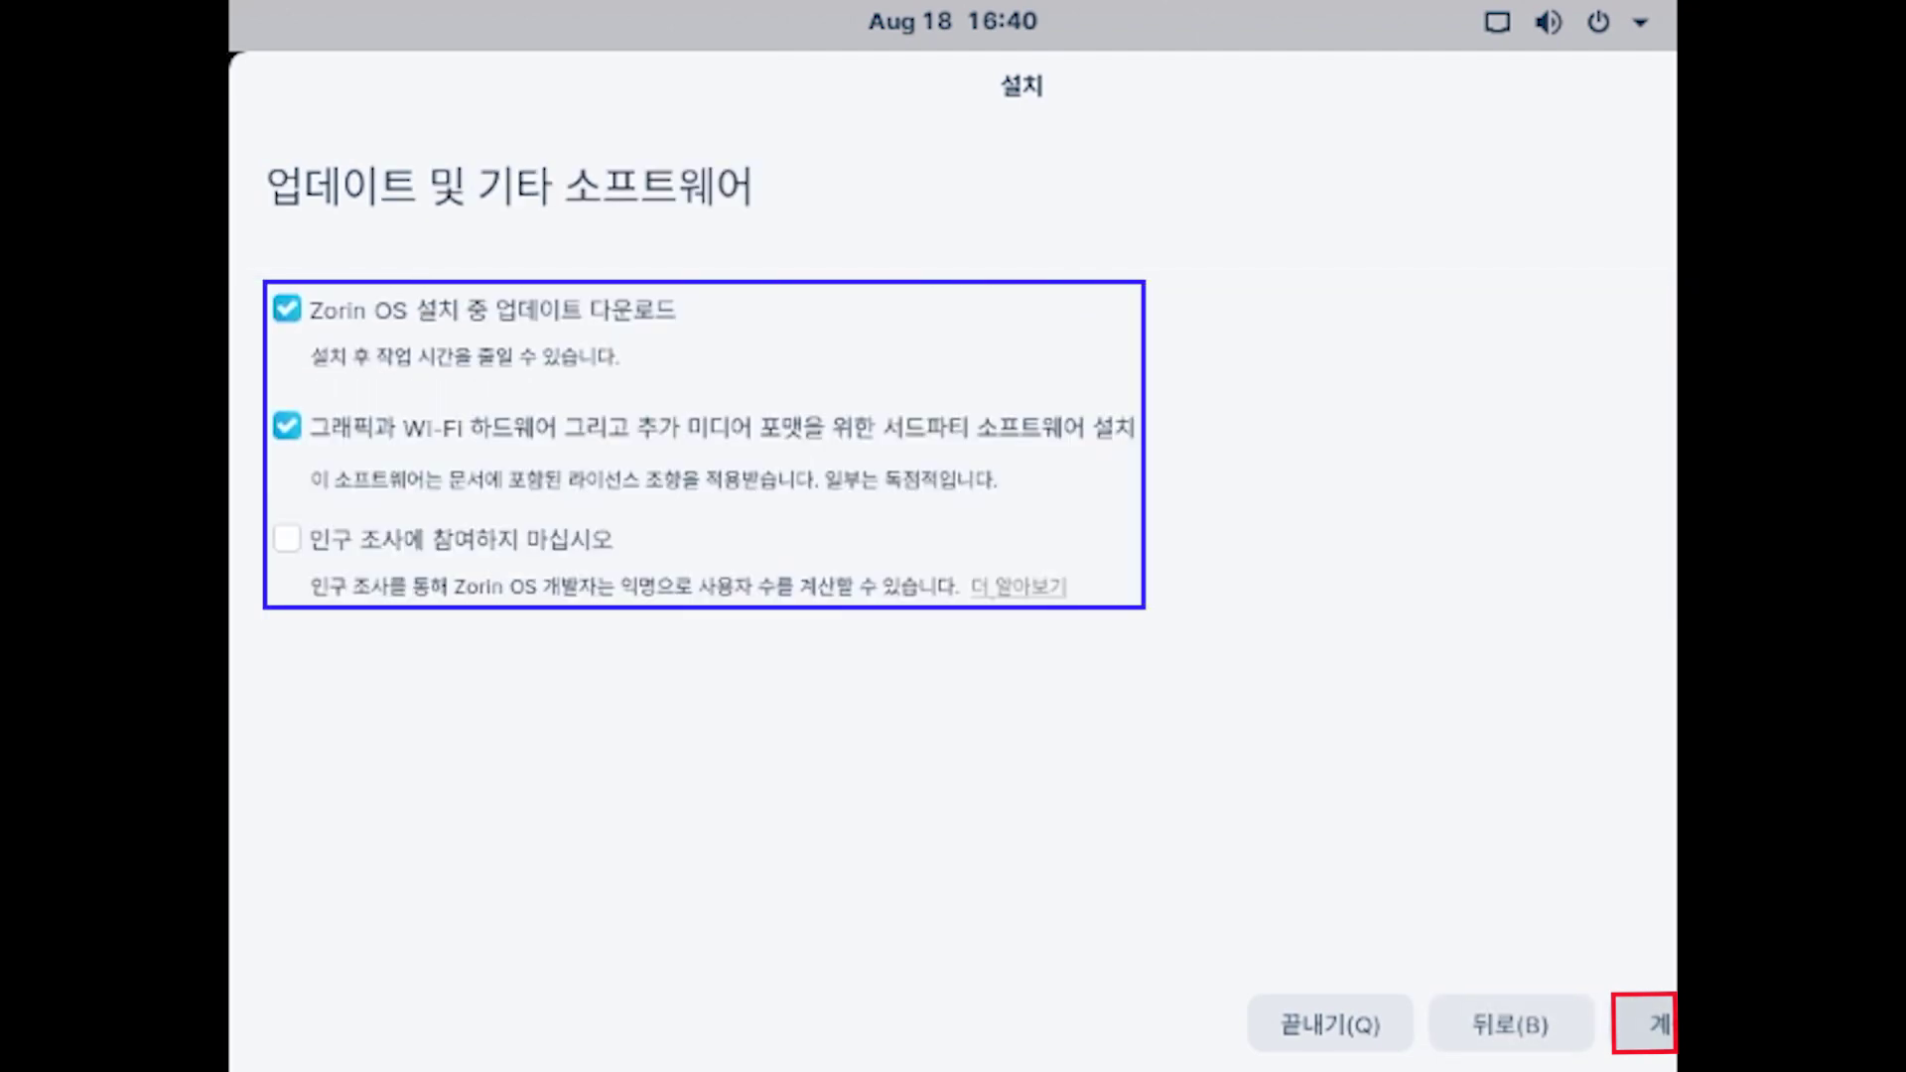
{"action": "left_click", "coordinate": [1645, 1024]}
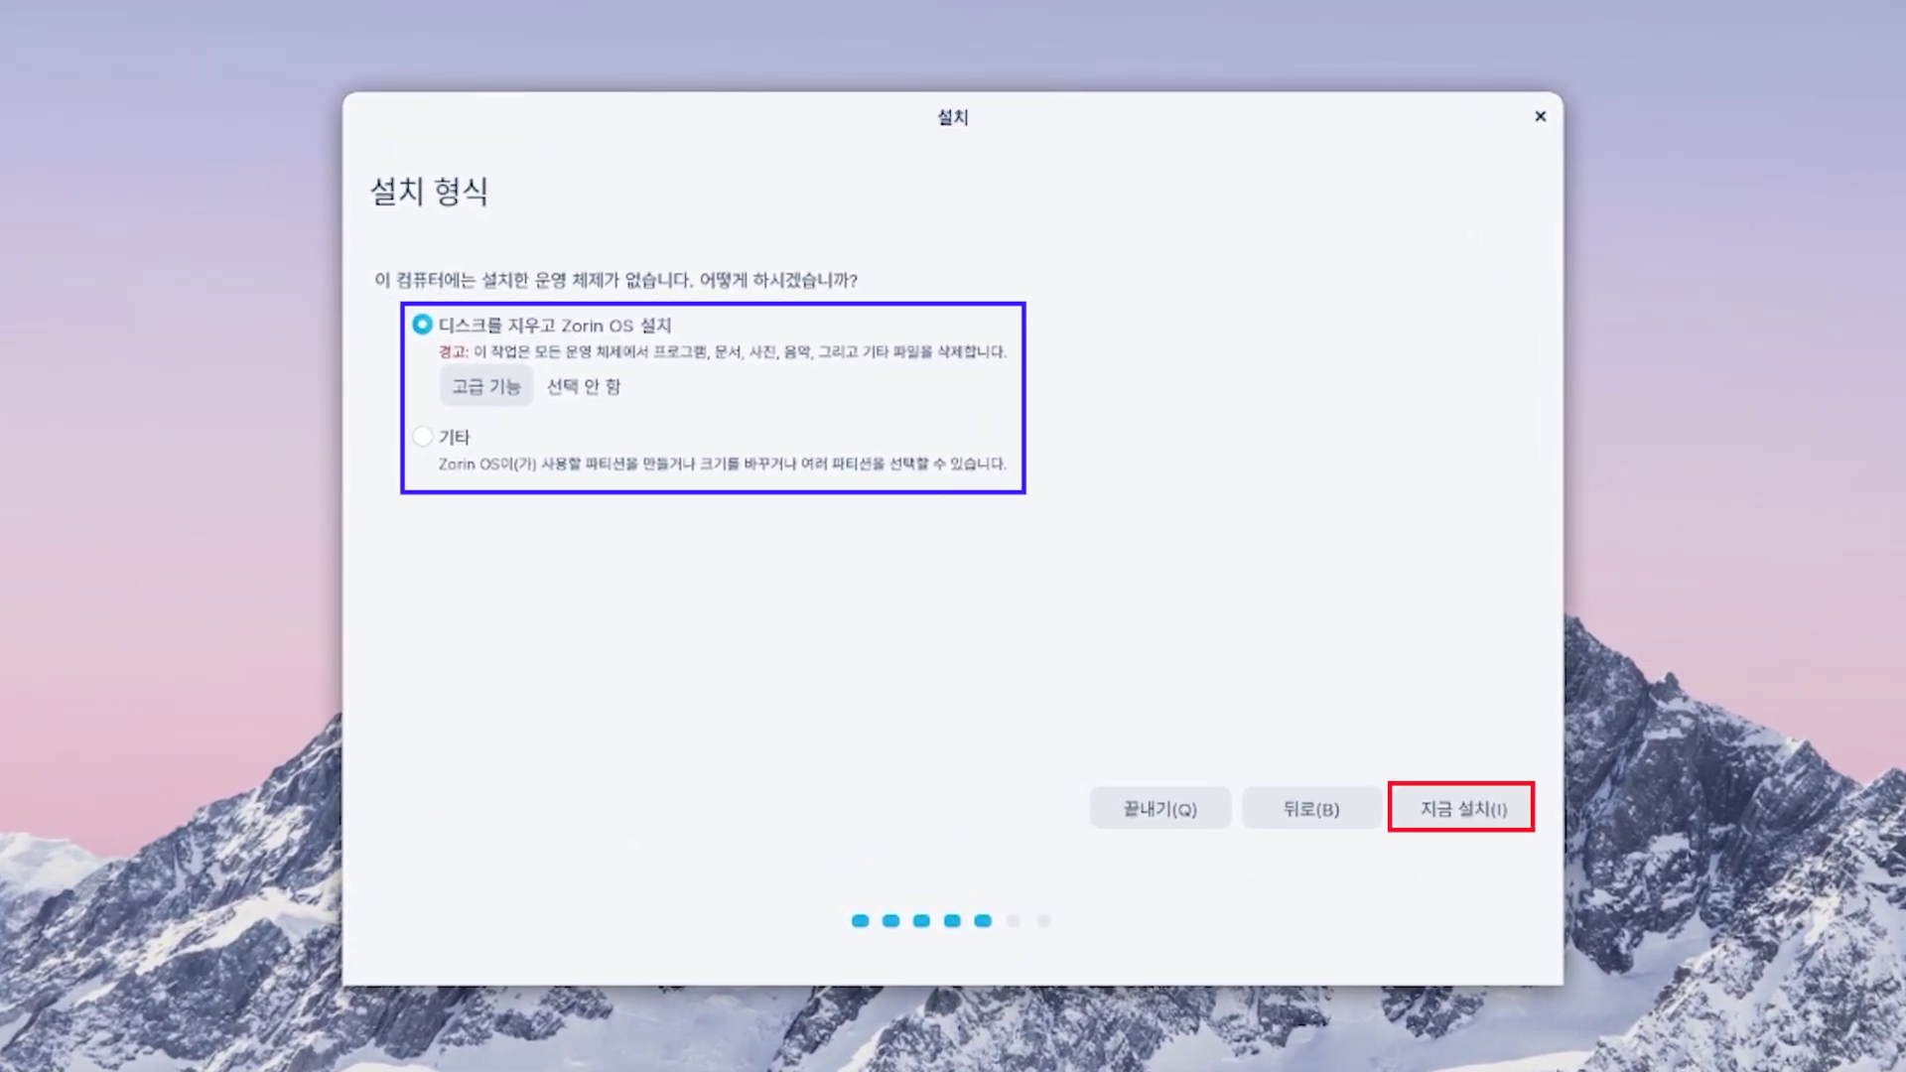
- Install Zorin OS by erasing the disk, confirm writing the partition changes, and accept Seoul as the location
{"action": "left_click", "coordinate": [1462, 810]}
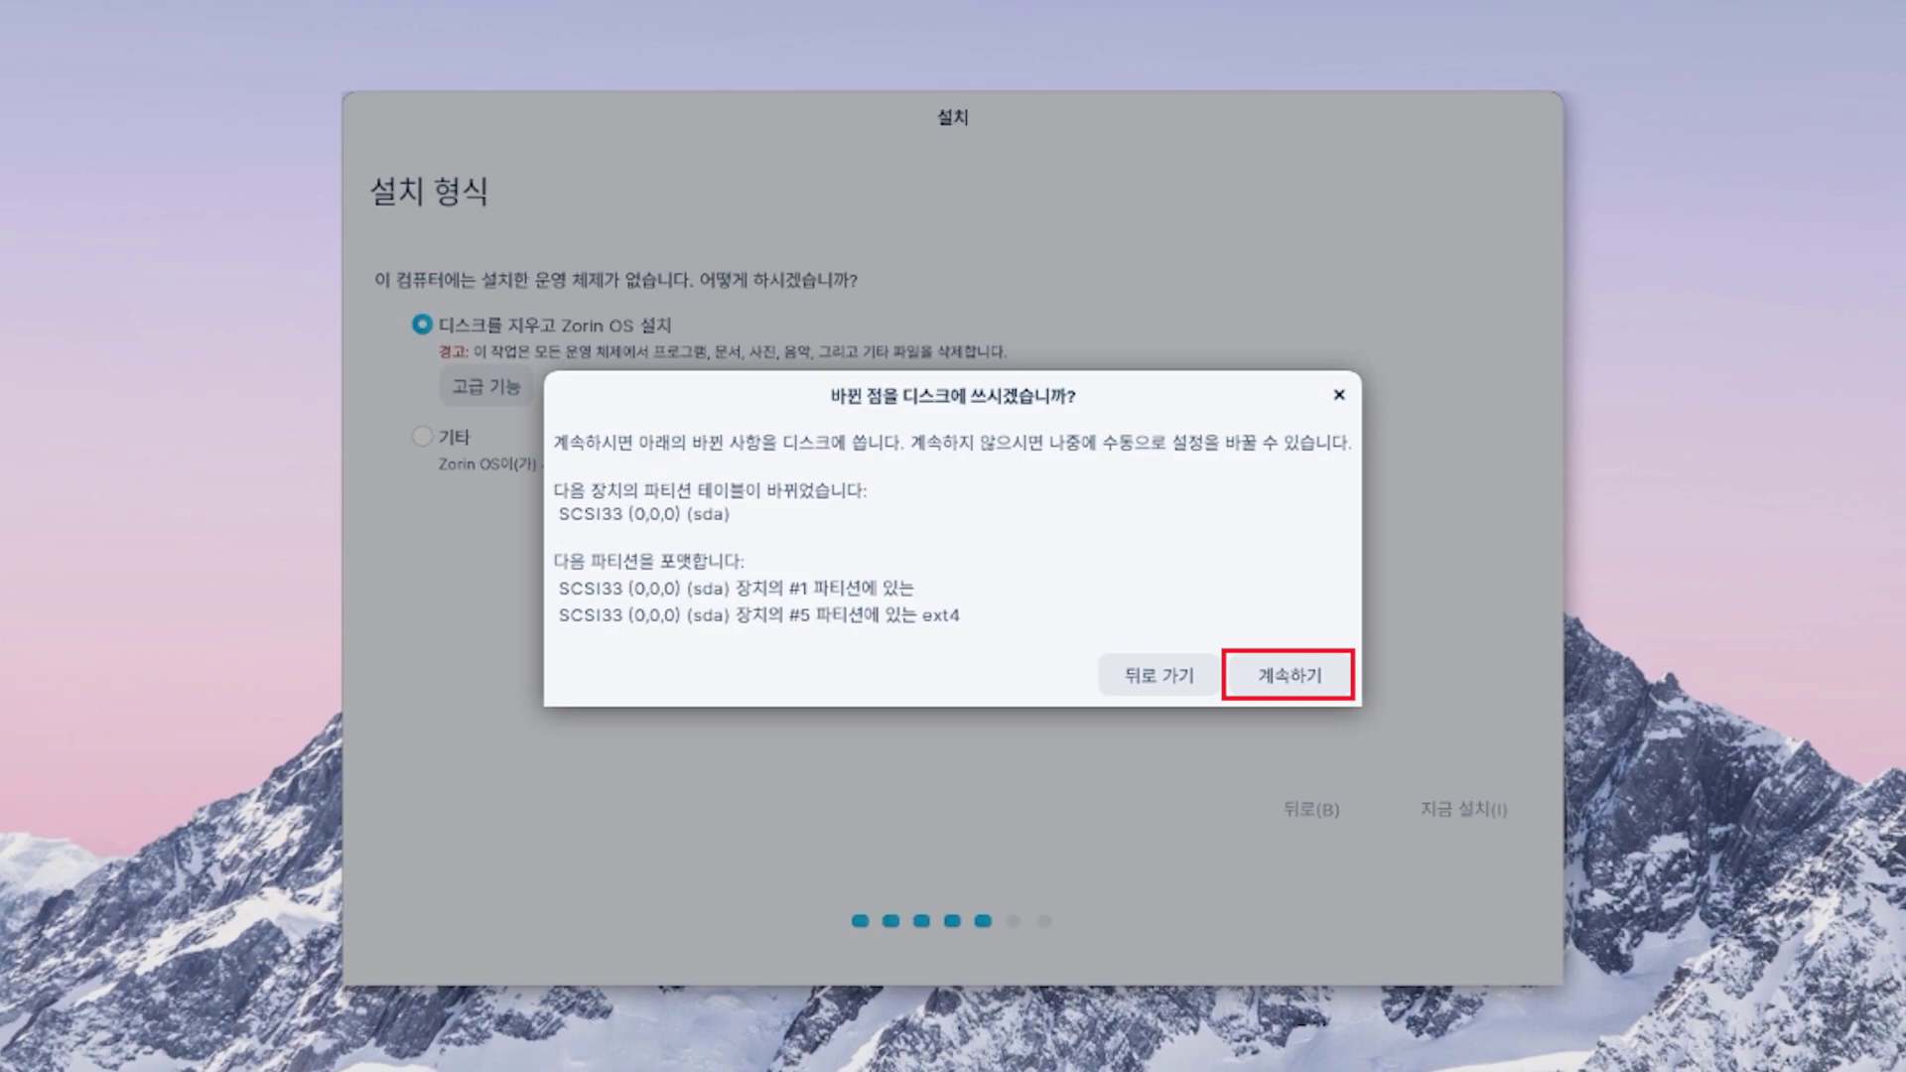
{"action": "key", "text": "Return"}
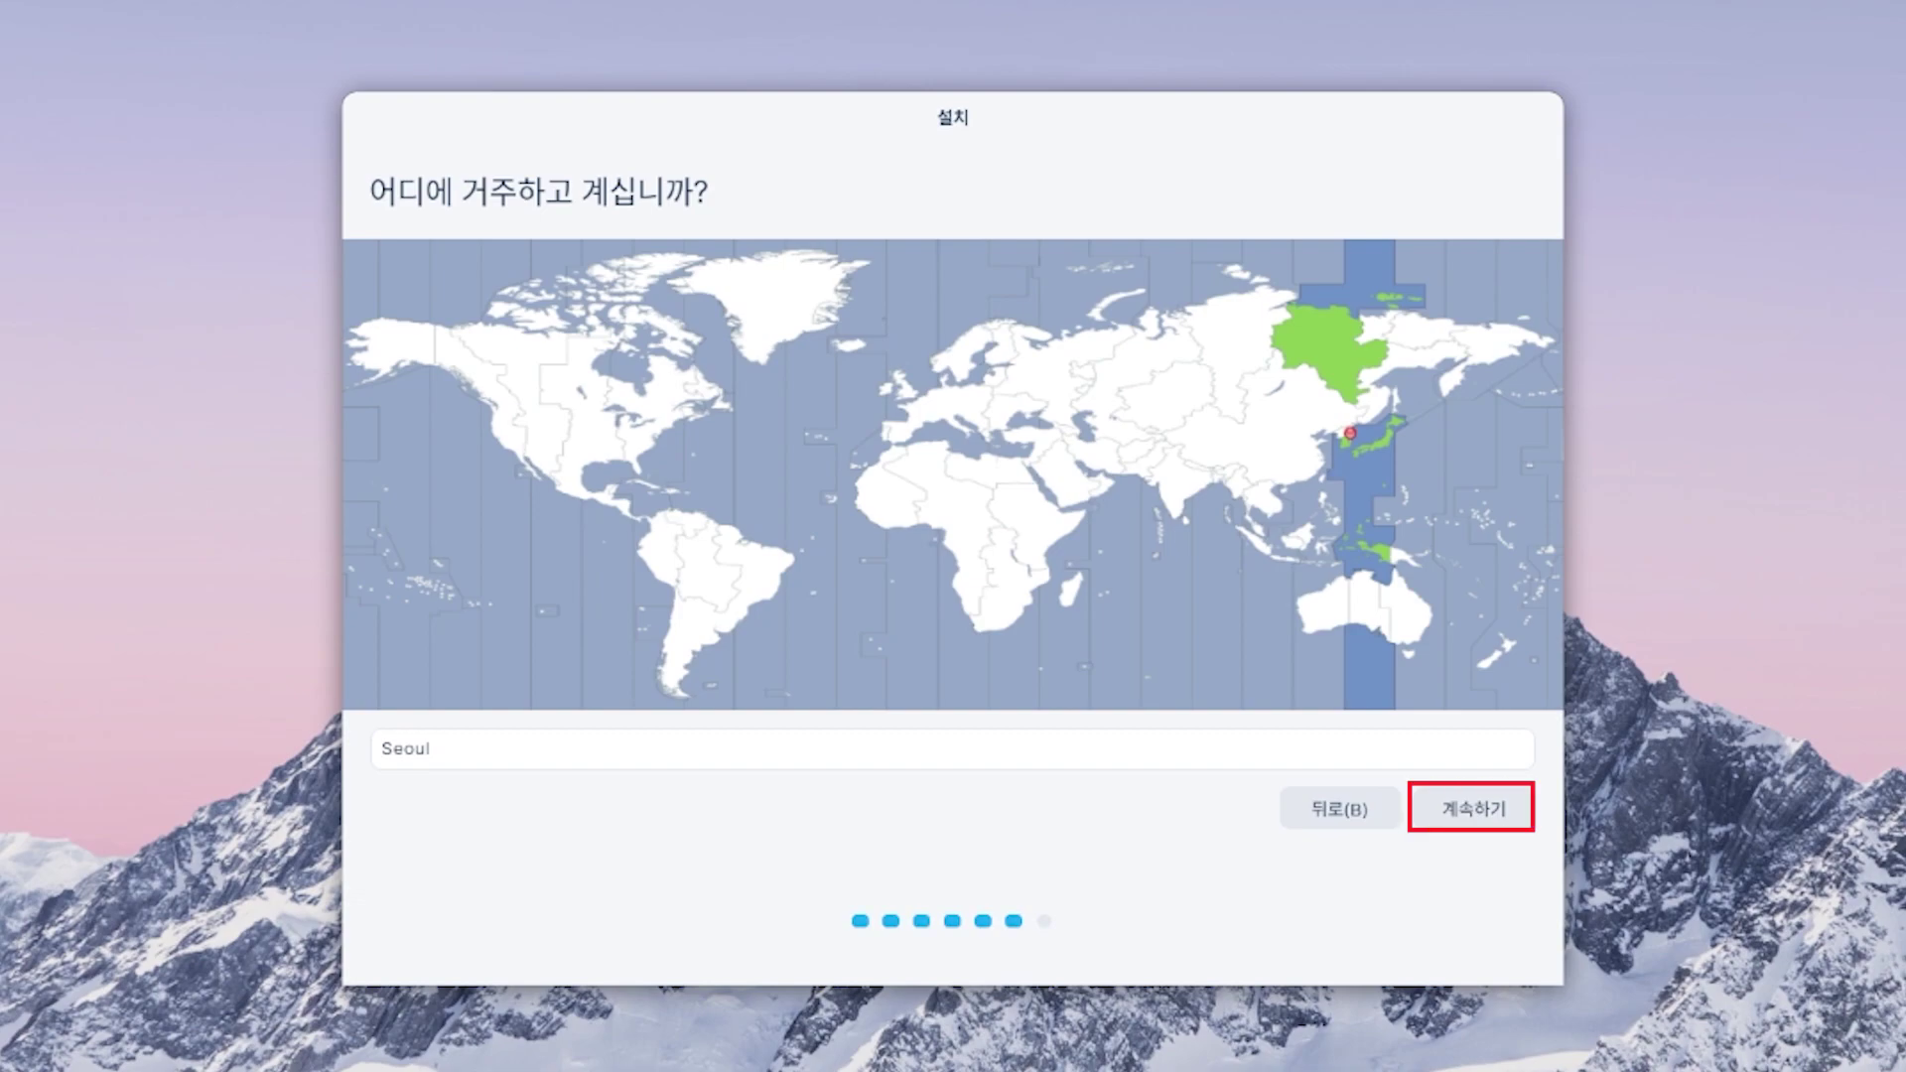
{"action": "left_click", "coordinate": [1474, 809]}
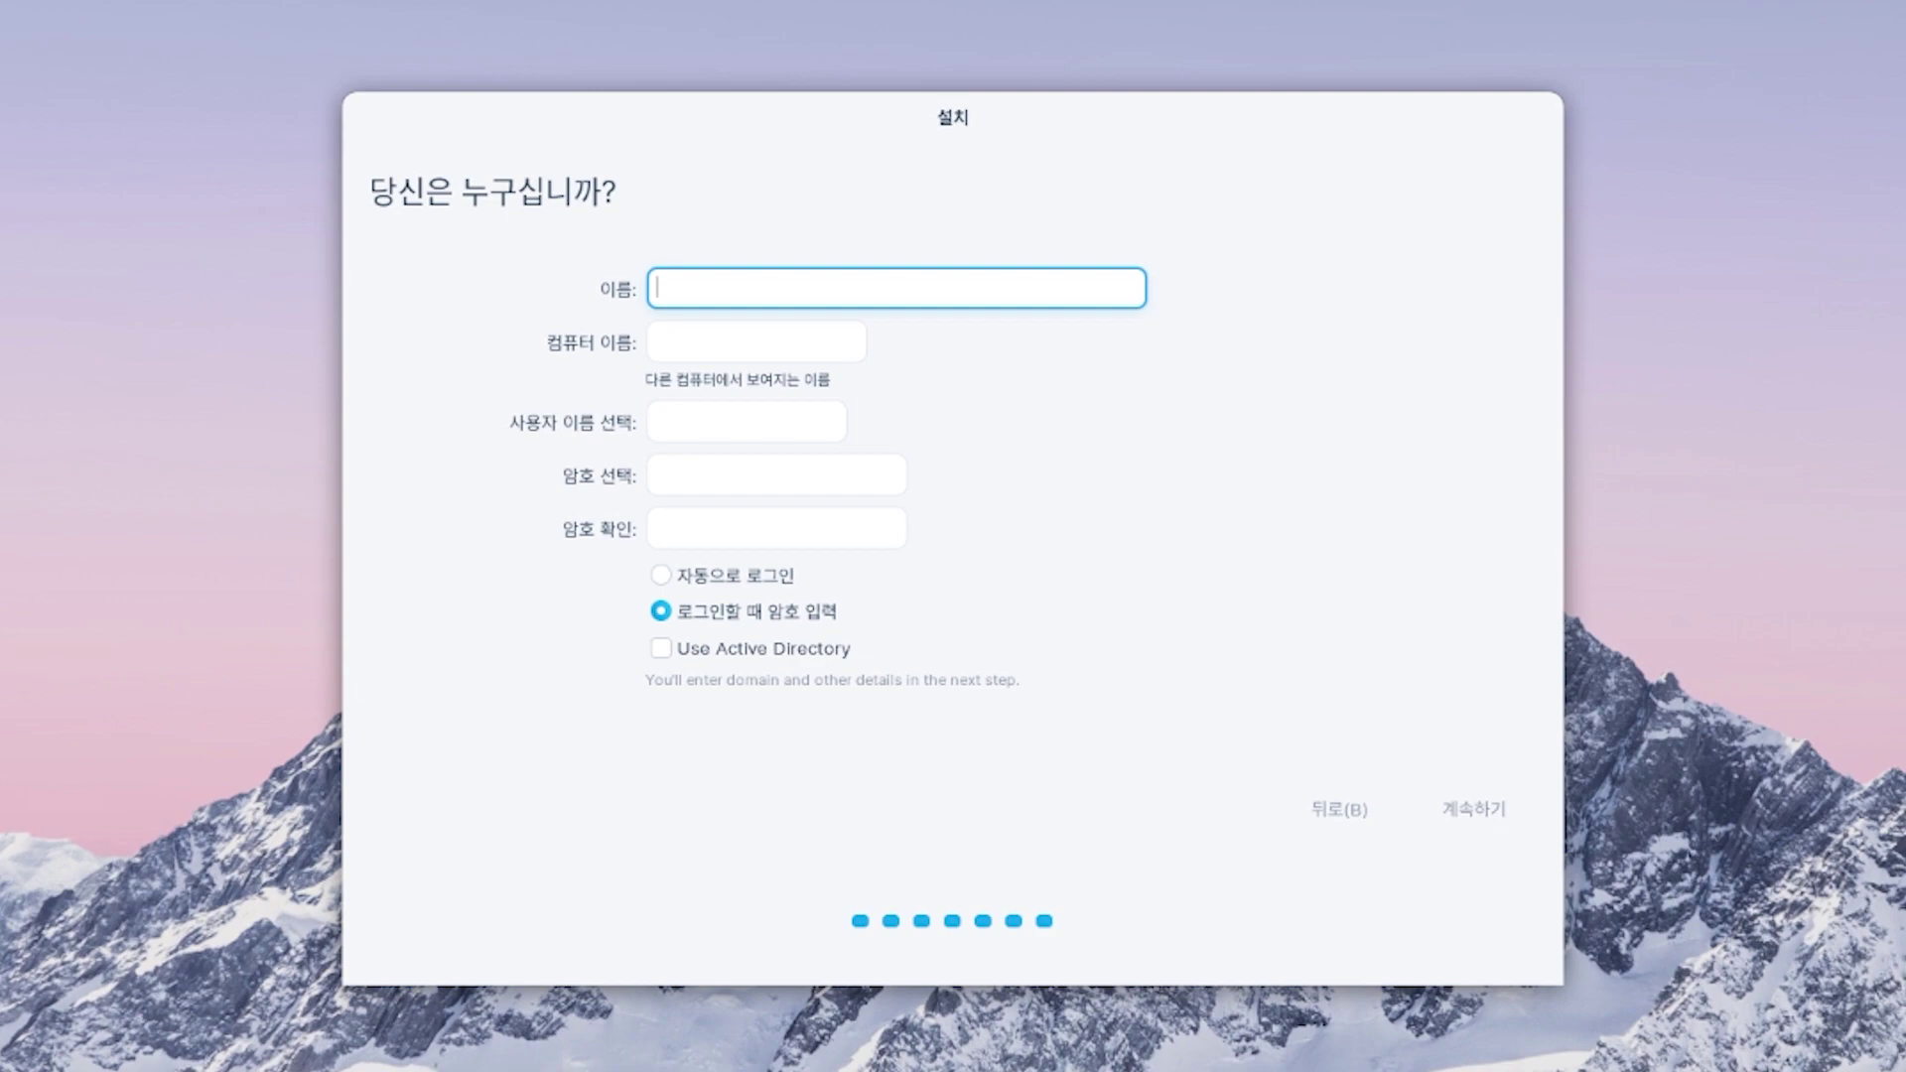
- Enter the user's name for the new account and keep the suggested computer name and username
{"action": "type", "text": "GyulTips"}
{"action": "key", "text": "Tab"}
{"action": "key", "text": "Tab"}
{"action": "key", "text": "Tab"}
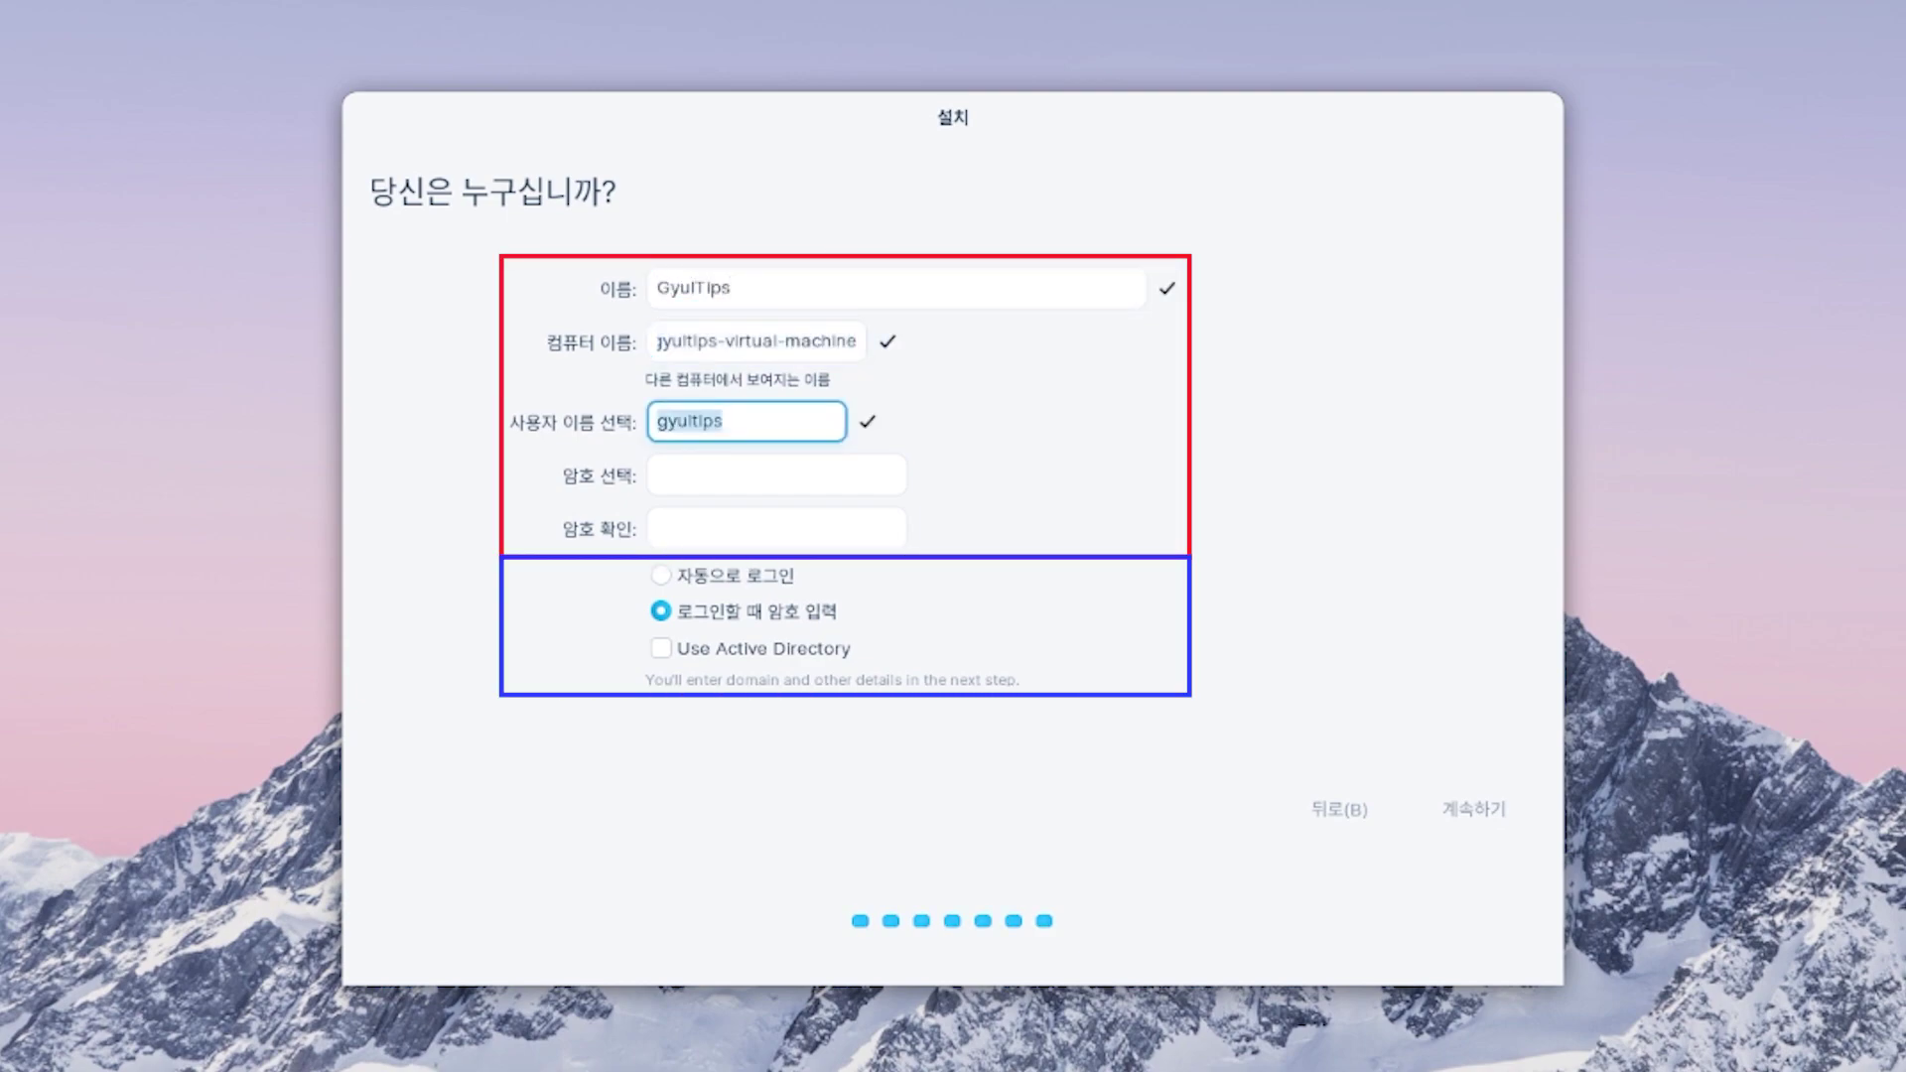
- Enter and confirm the account password, choose automatic login (자동으로 로그인), and continue the installation
{"action": "type", "text": "**********"}
{"action": "key", "text": "Tab"}
{"action": "type", "text": "***"}
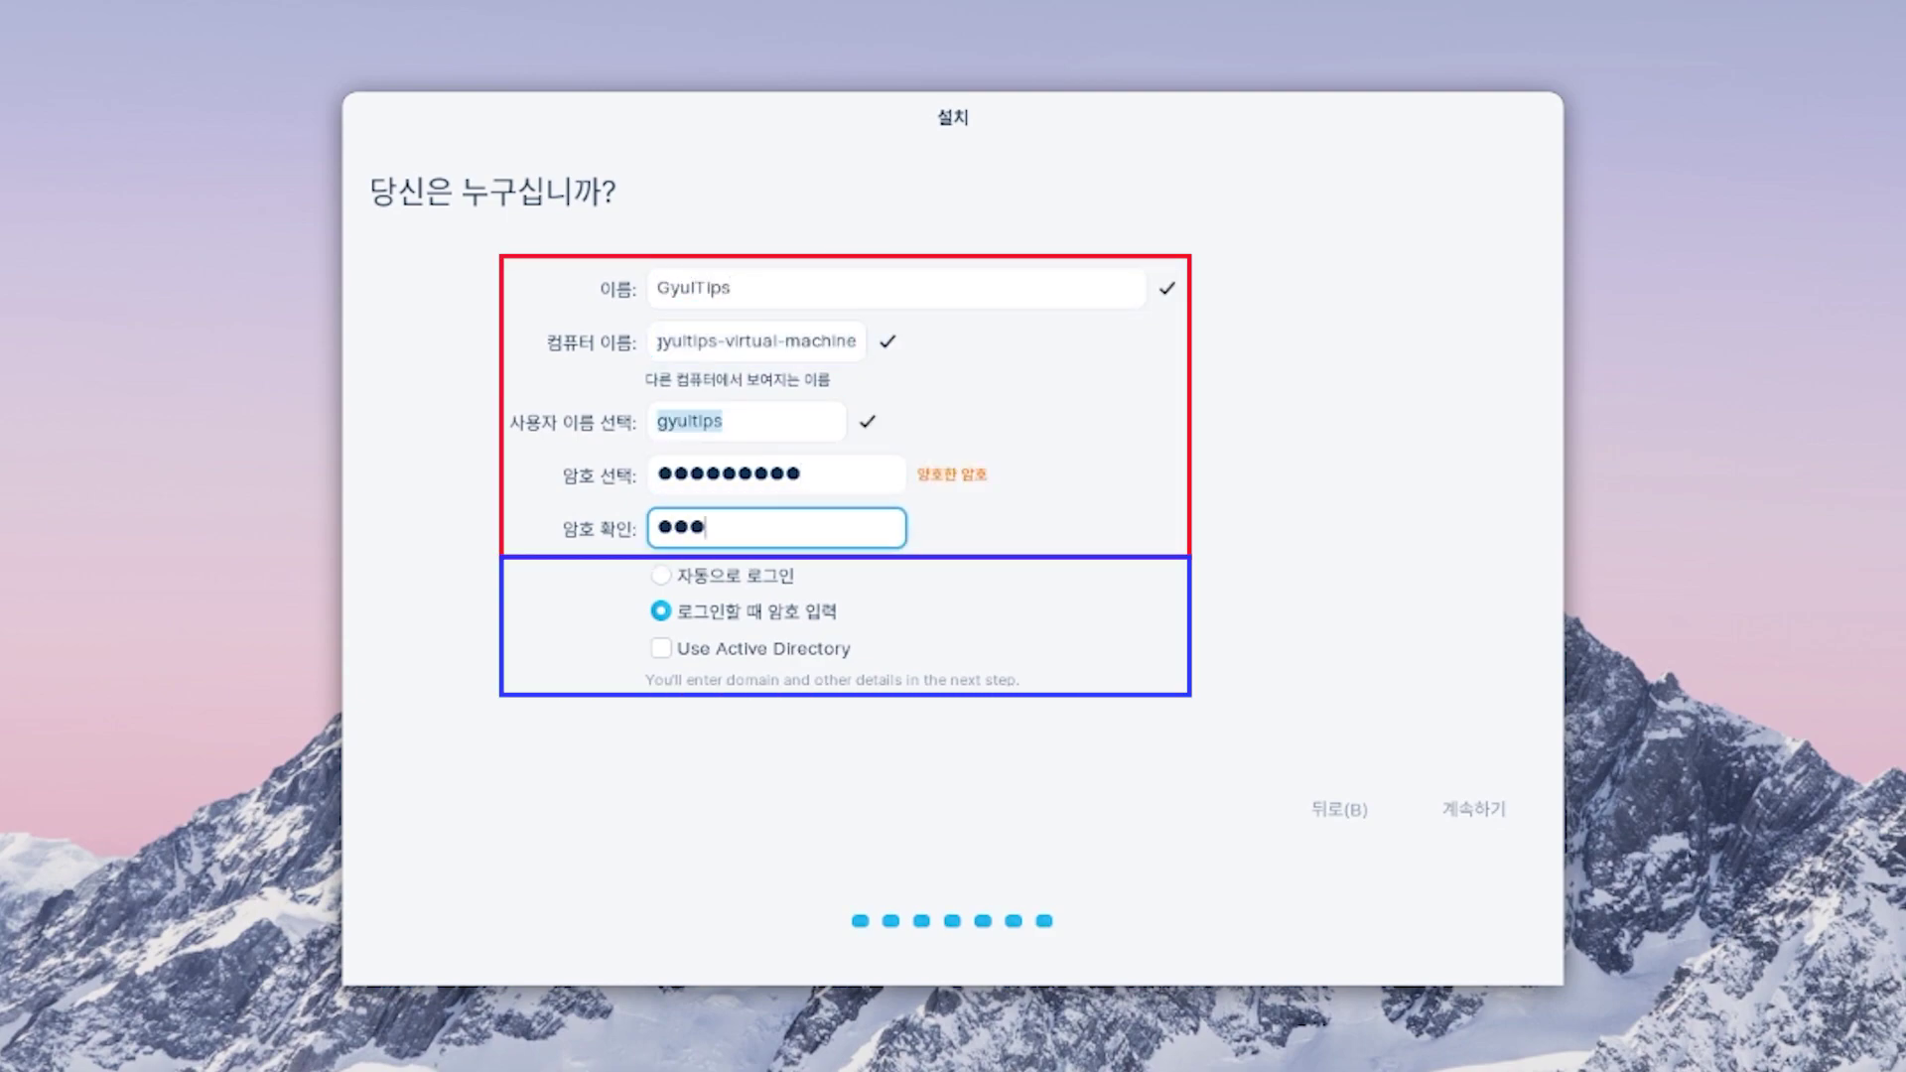
{"action": "type", "text": "*******"}
{"action": "key", "text": "Tab"}
{"action": "key", "text": "Up"}
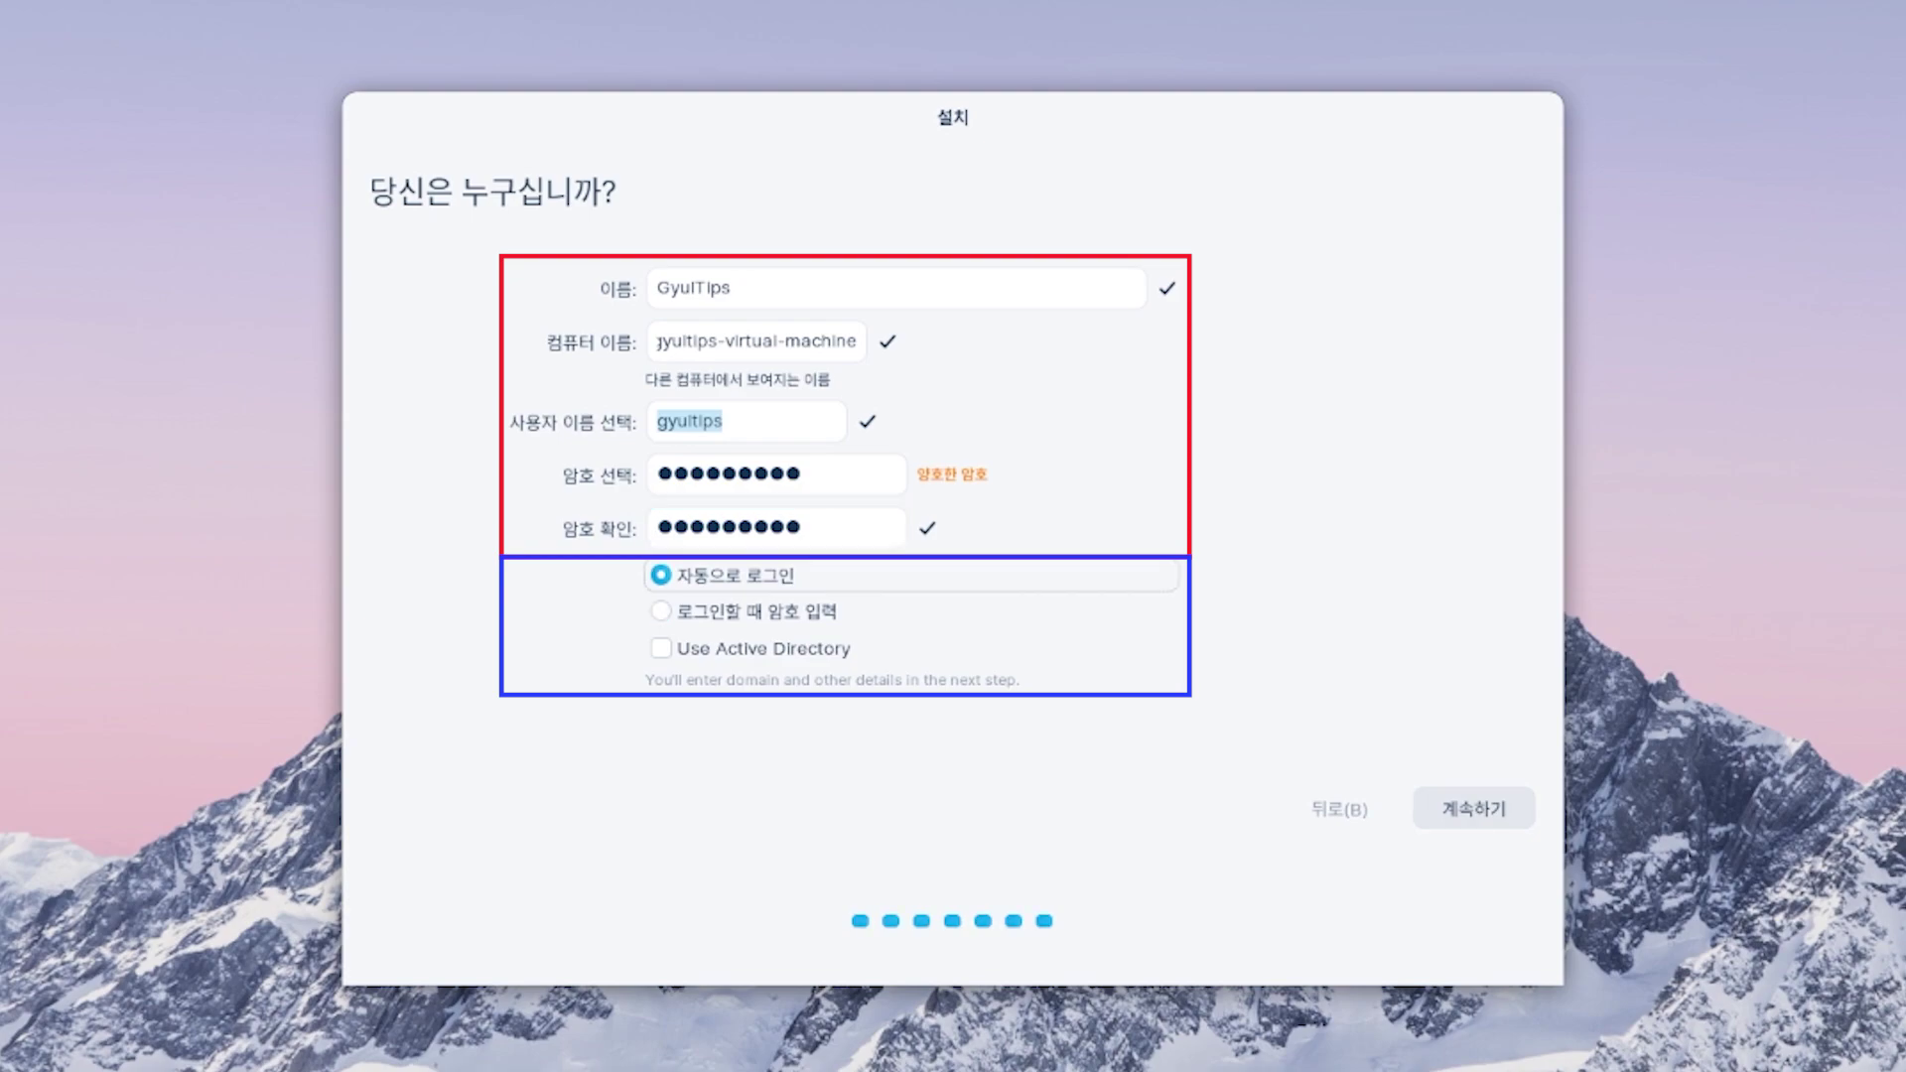
{"action": "left_click", "coordinate": [1474, 809]}
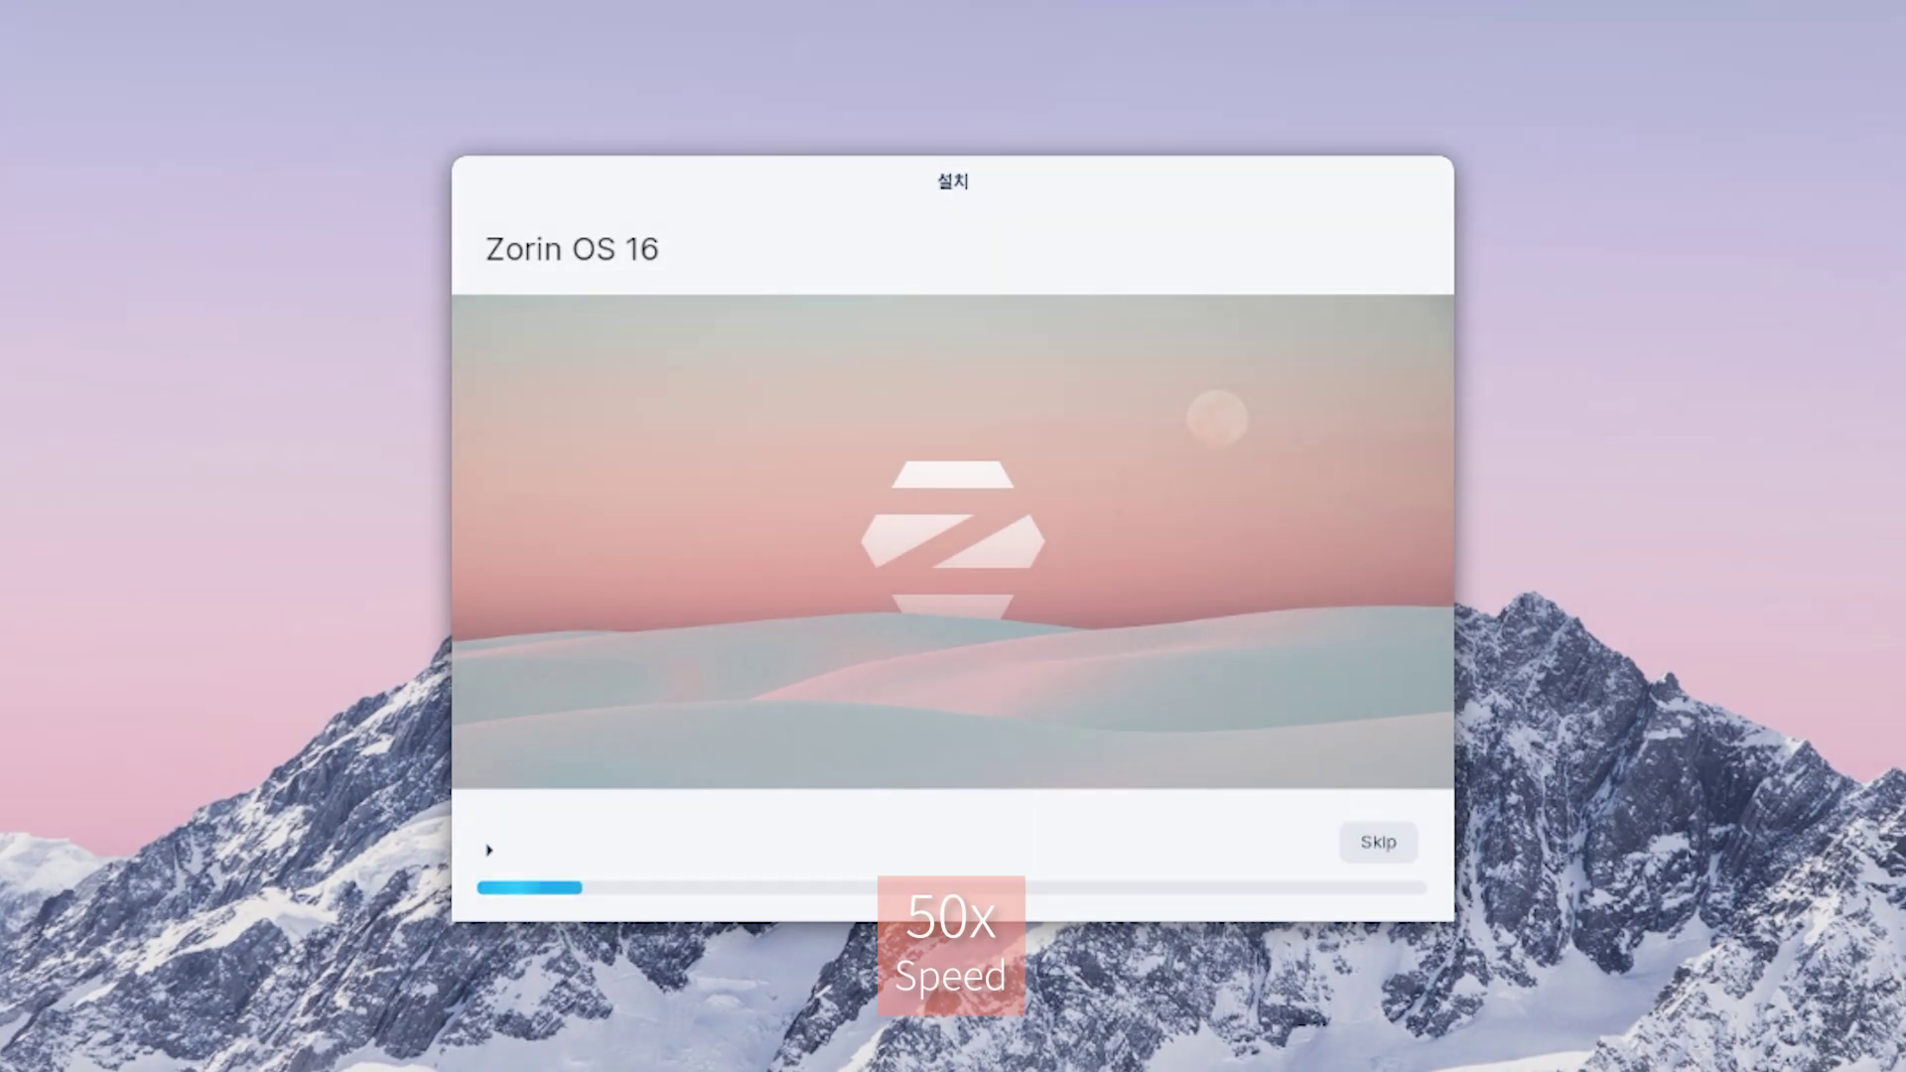
- Expand the installation details and restart the computer once the installation is complete
{"action": "left_click", "coordinate": [488, 851]}
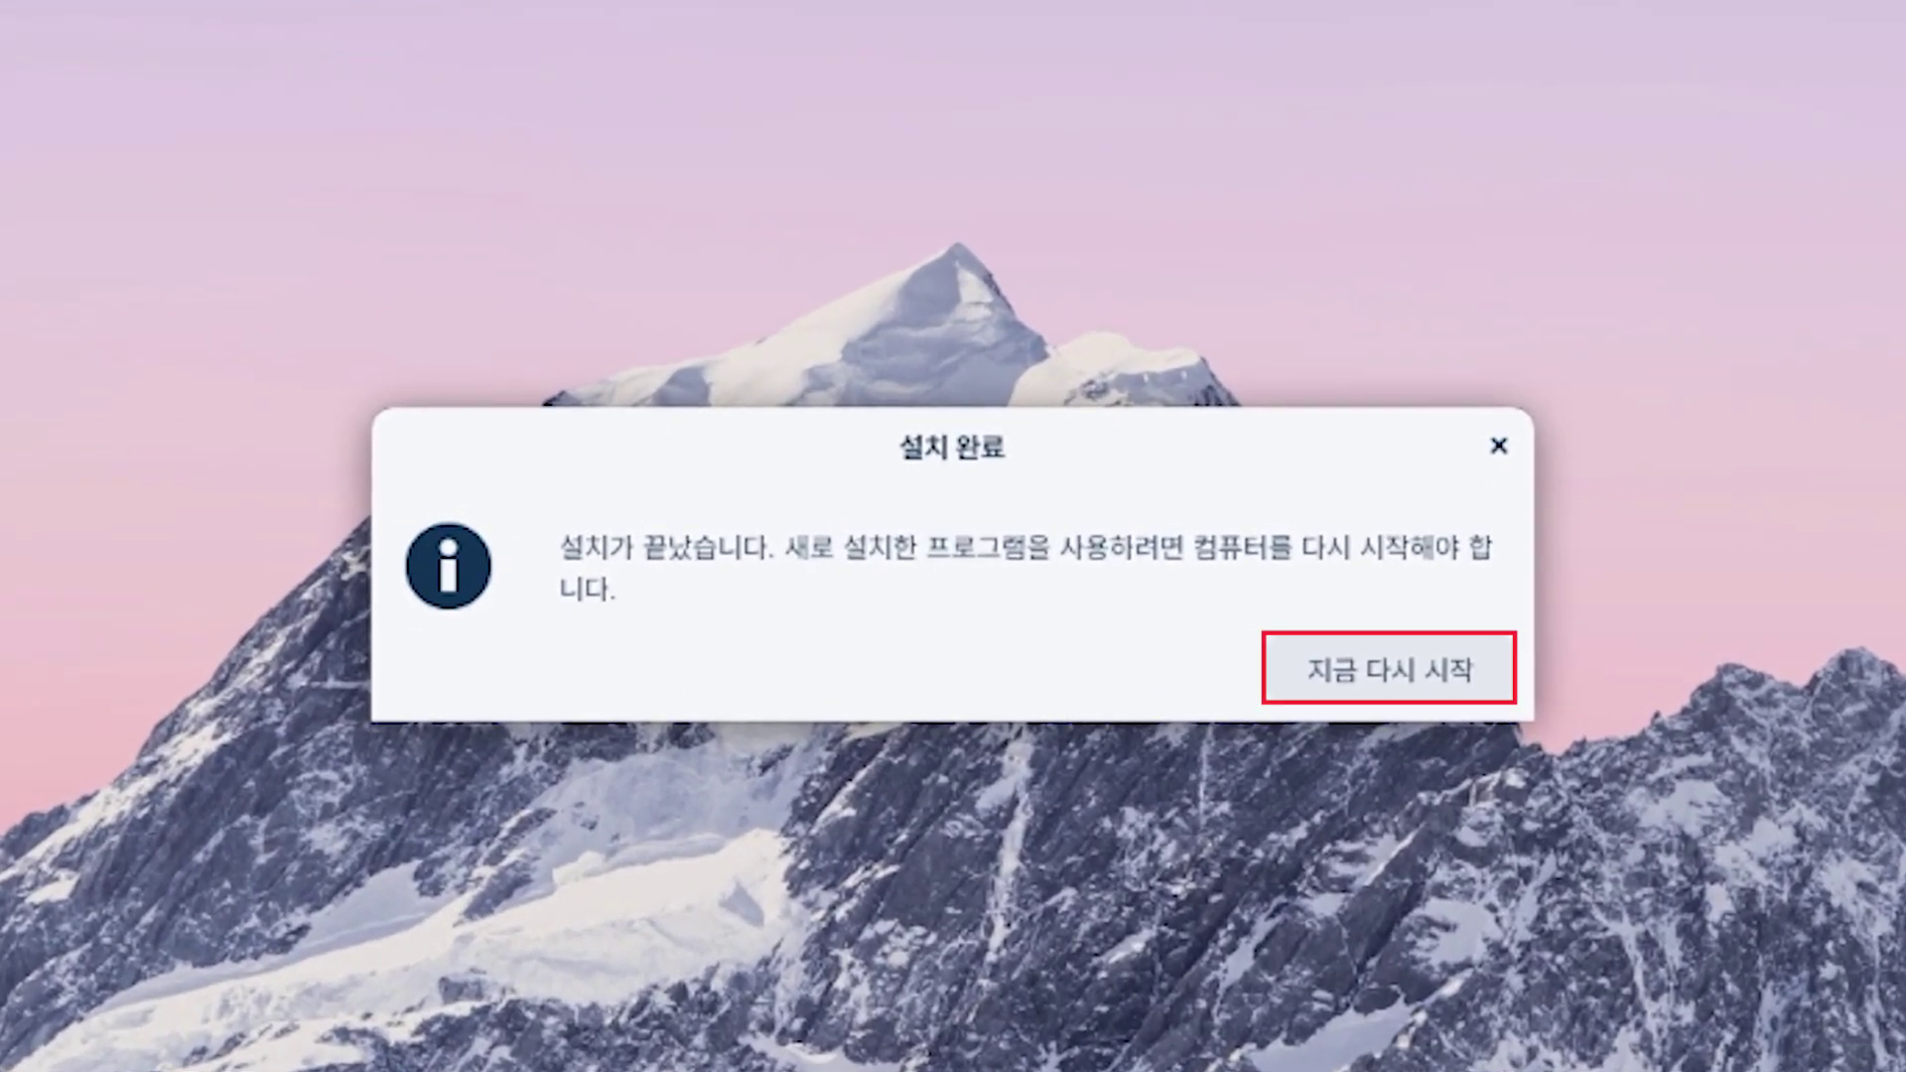
{"action": "left_click", "coordinate": [1390, 670]}
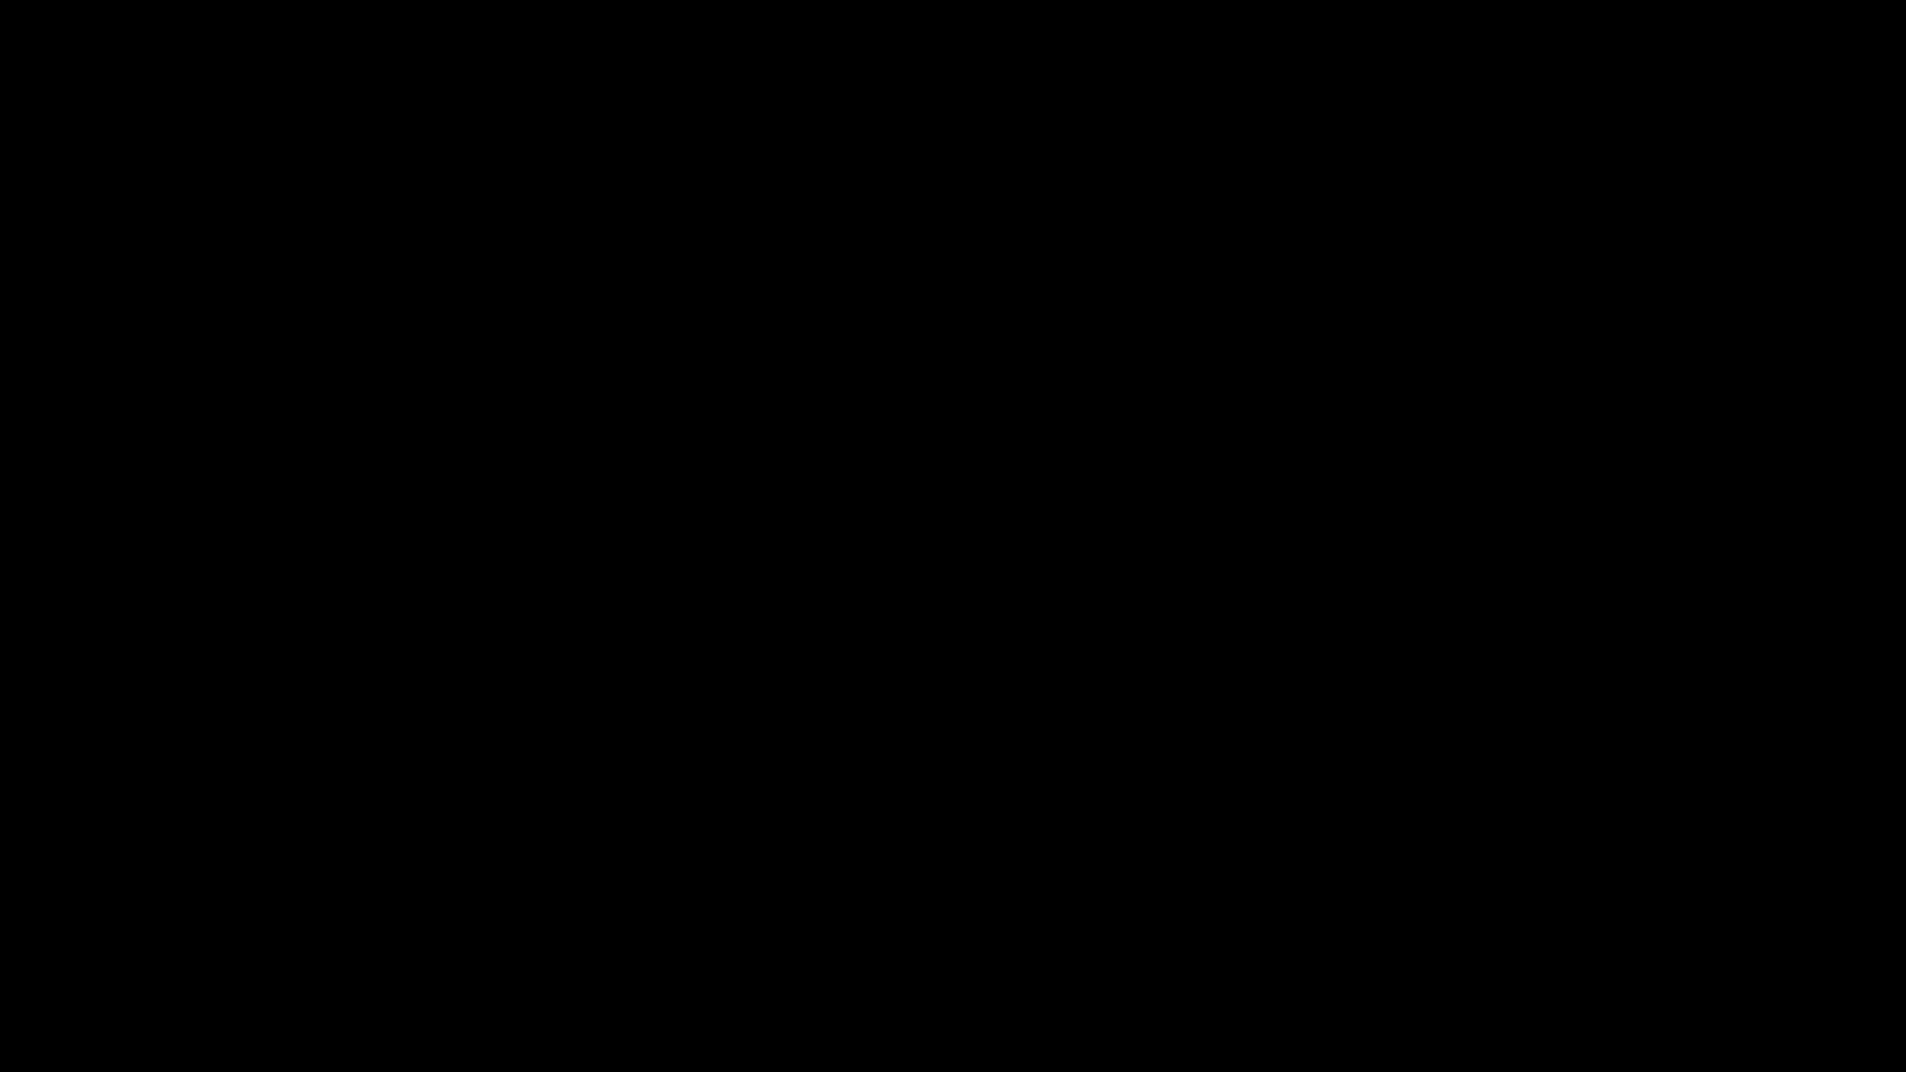
{"action": "key", "text": "Return"}
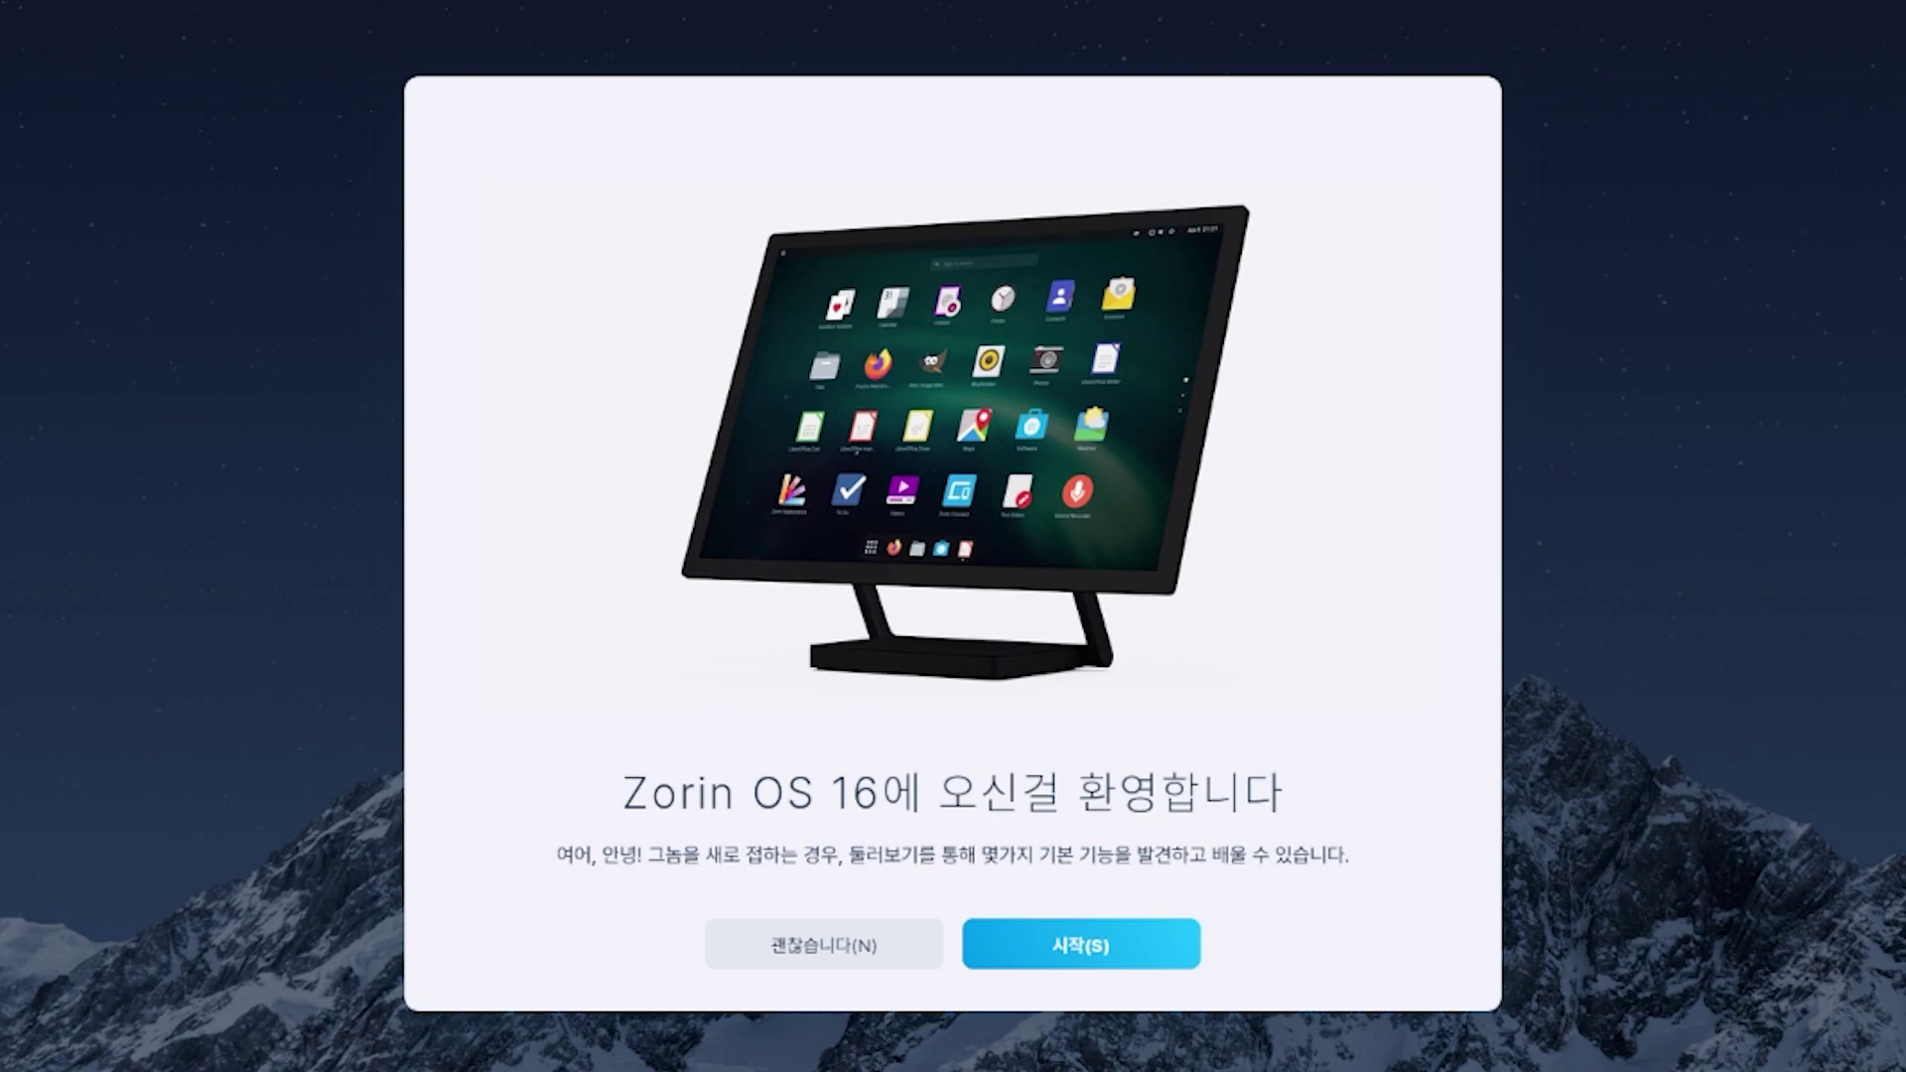
- Start the Zorin OS 16 welcome tour and go through its pages up to the Zorin Connect page
{"action": "key", "text": "Return"}
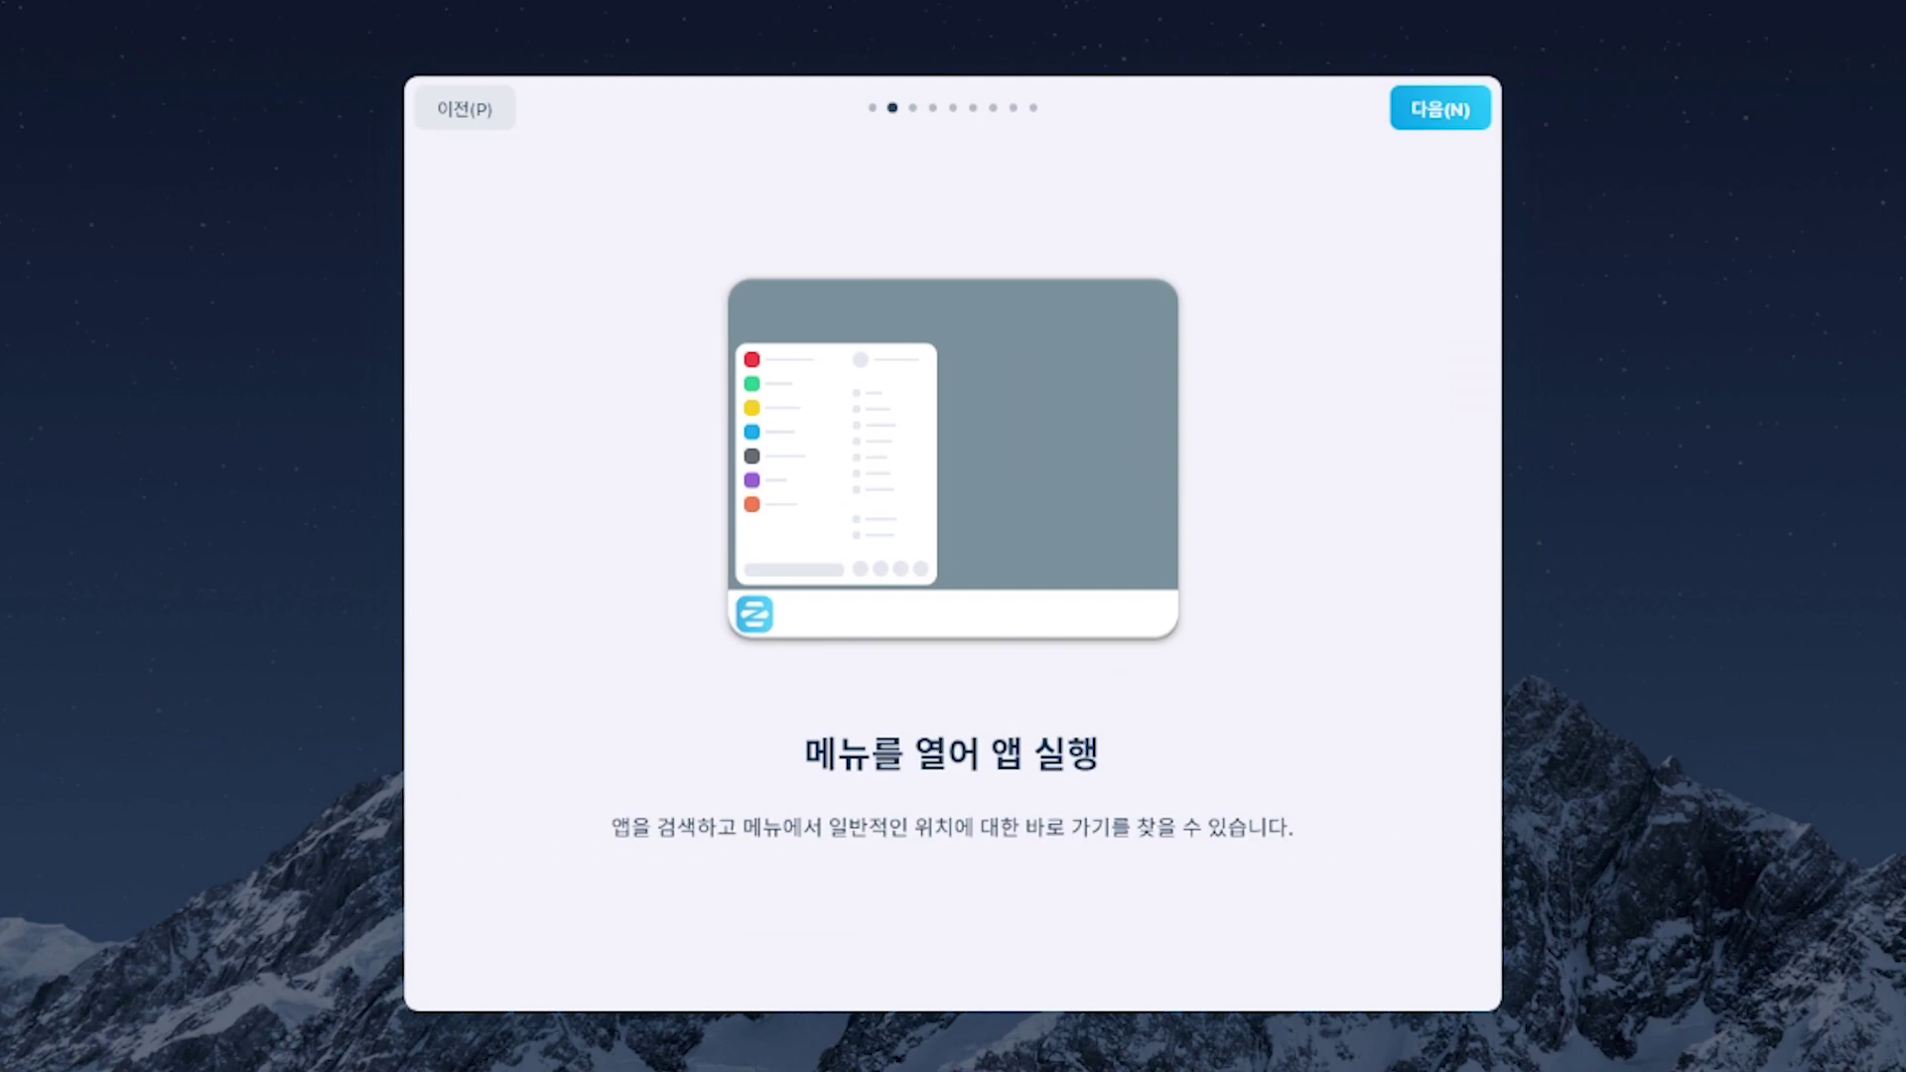
{"action": "key", "text": "Return"}
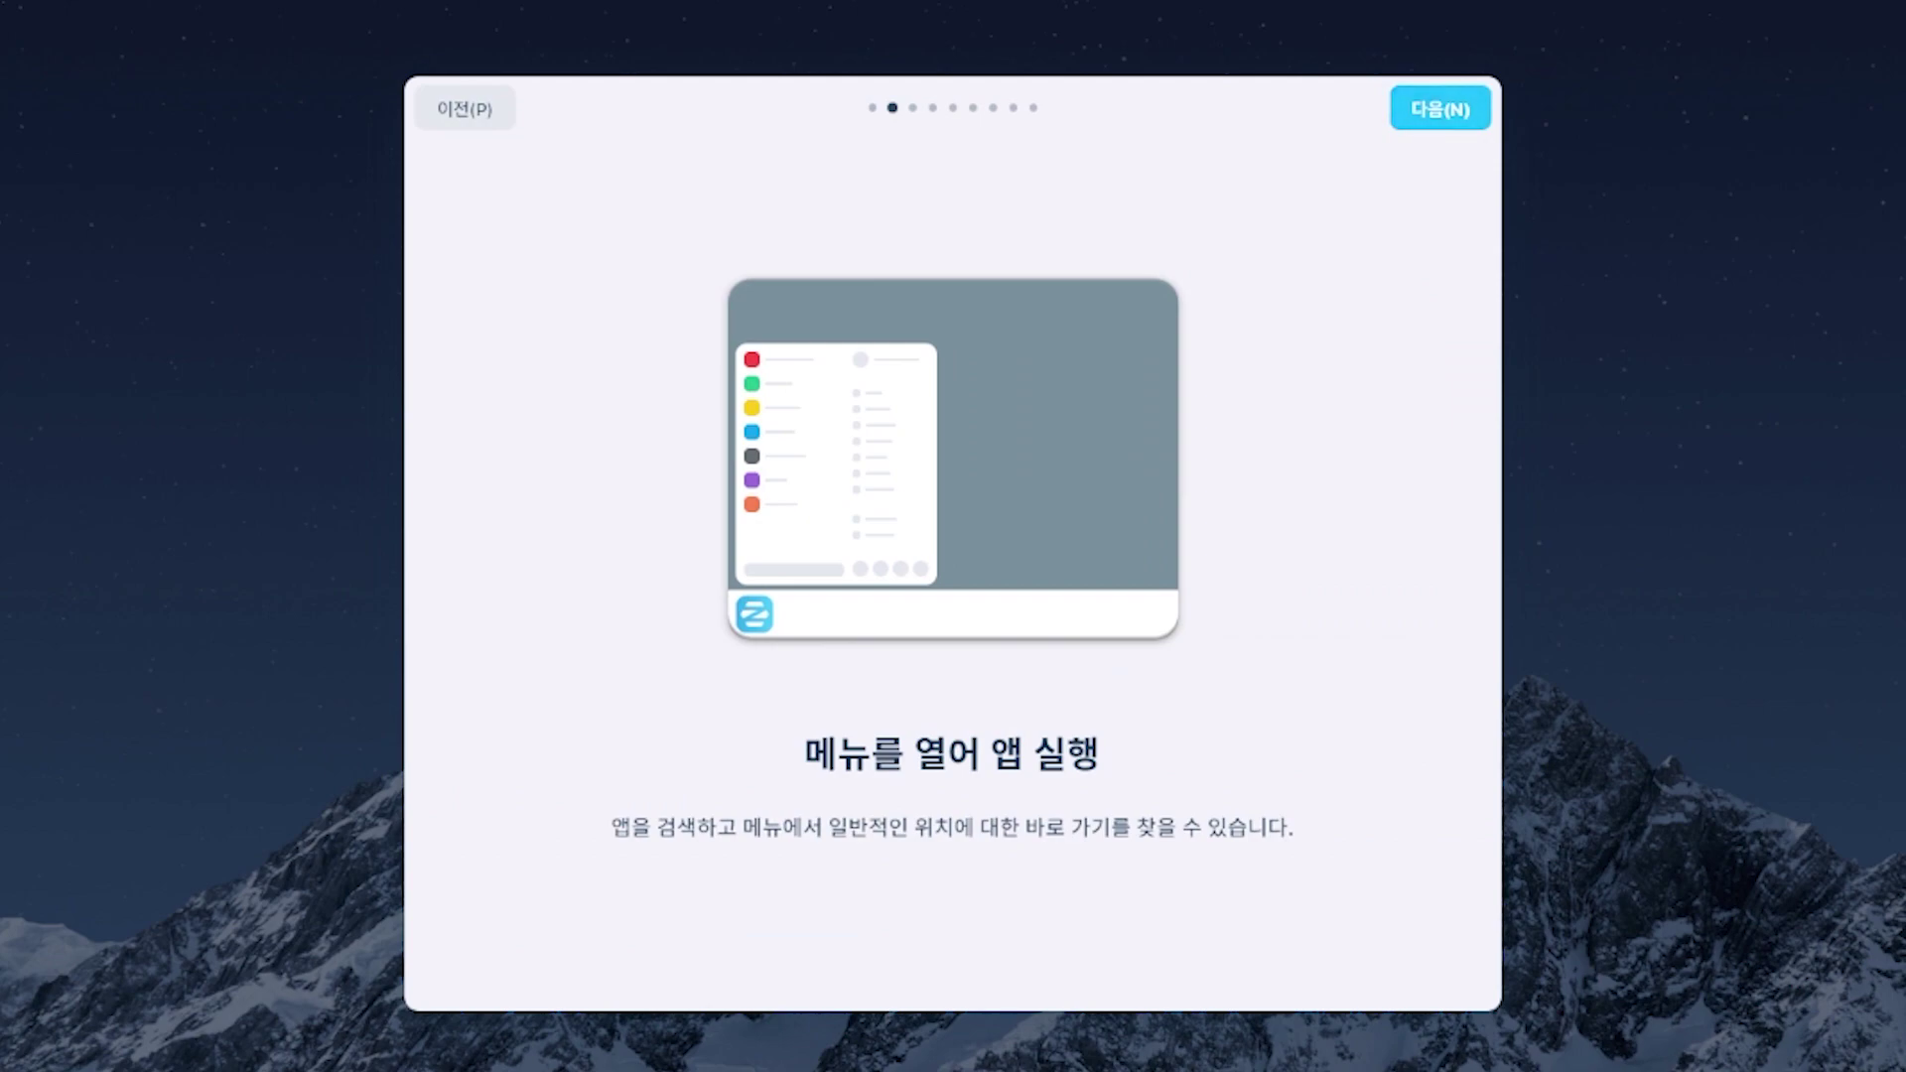
{"action": "key", "text": "Return"}
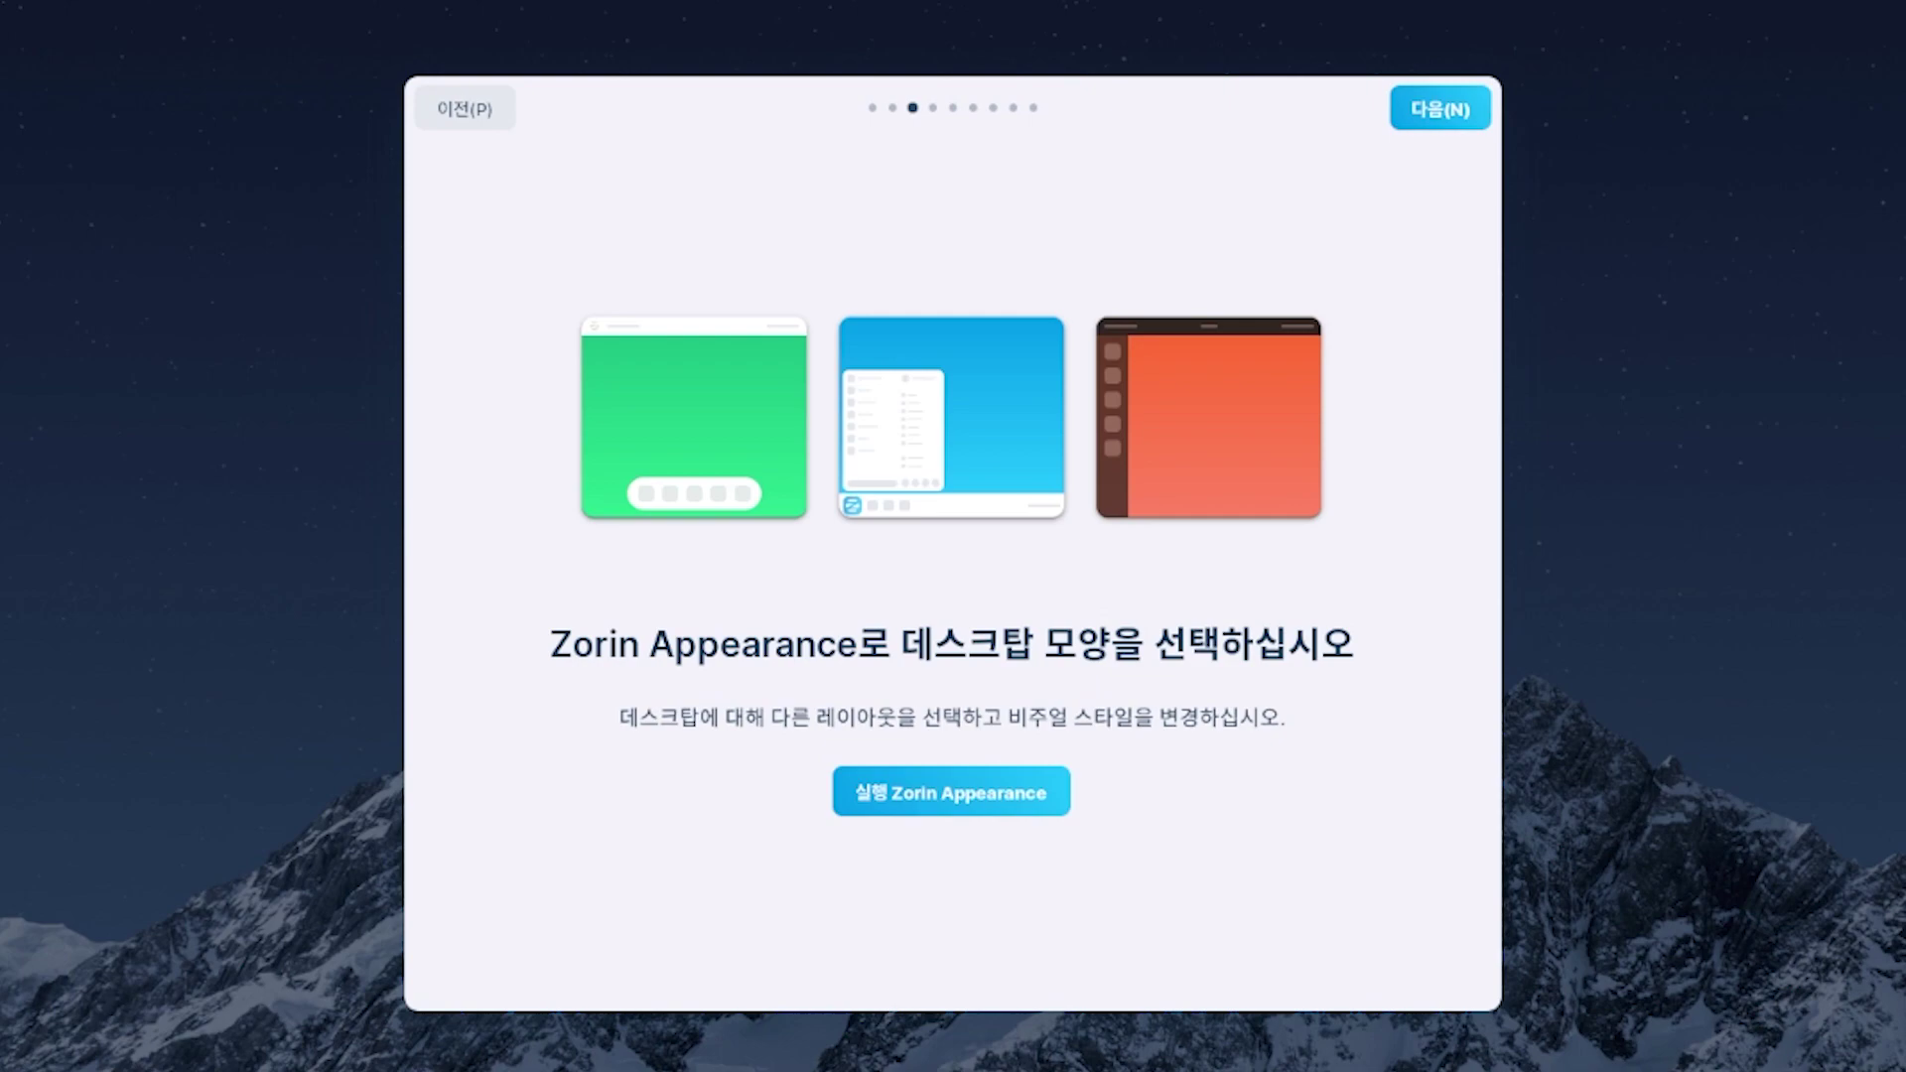
{"action": "key", "text": "Return"}
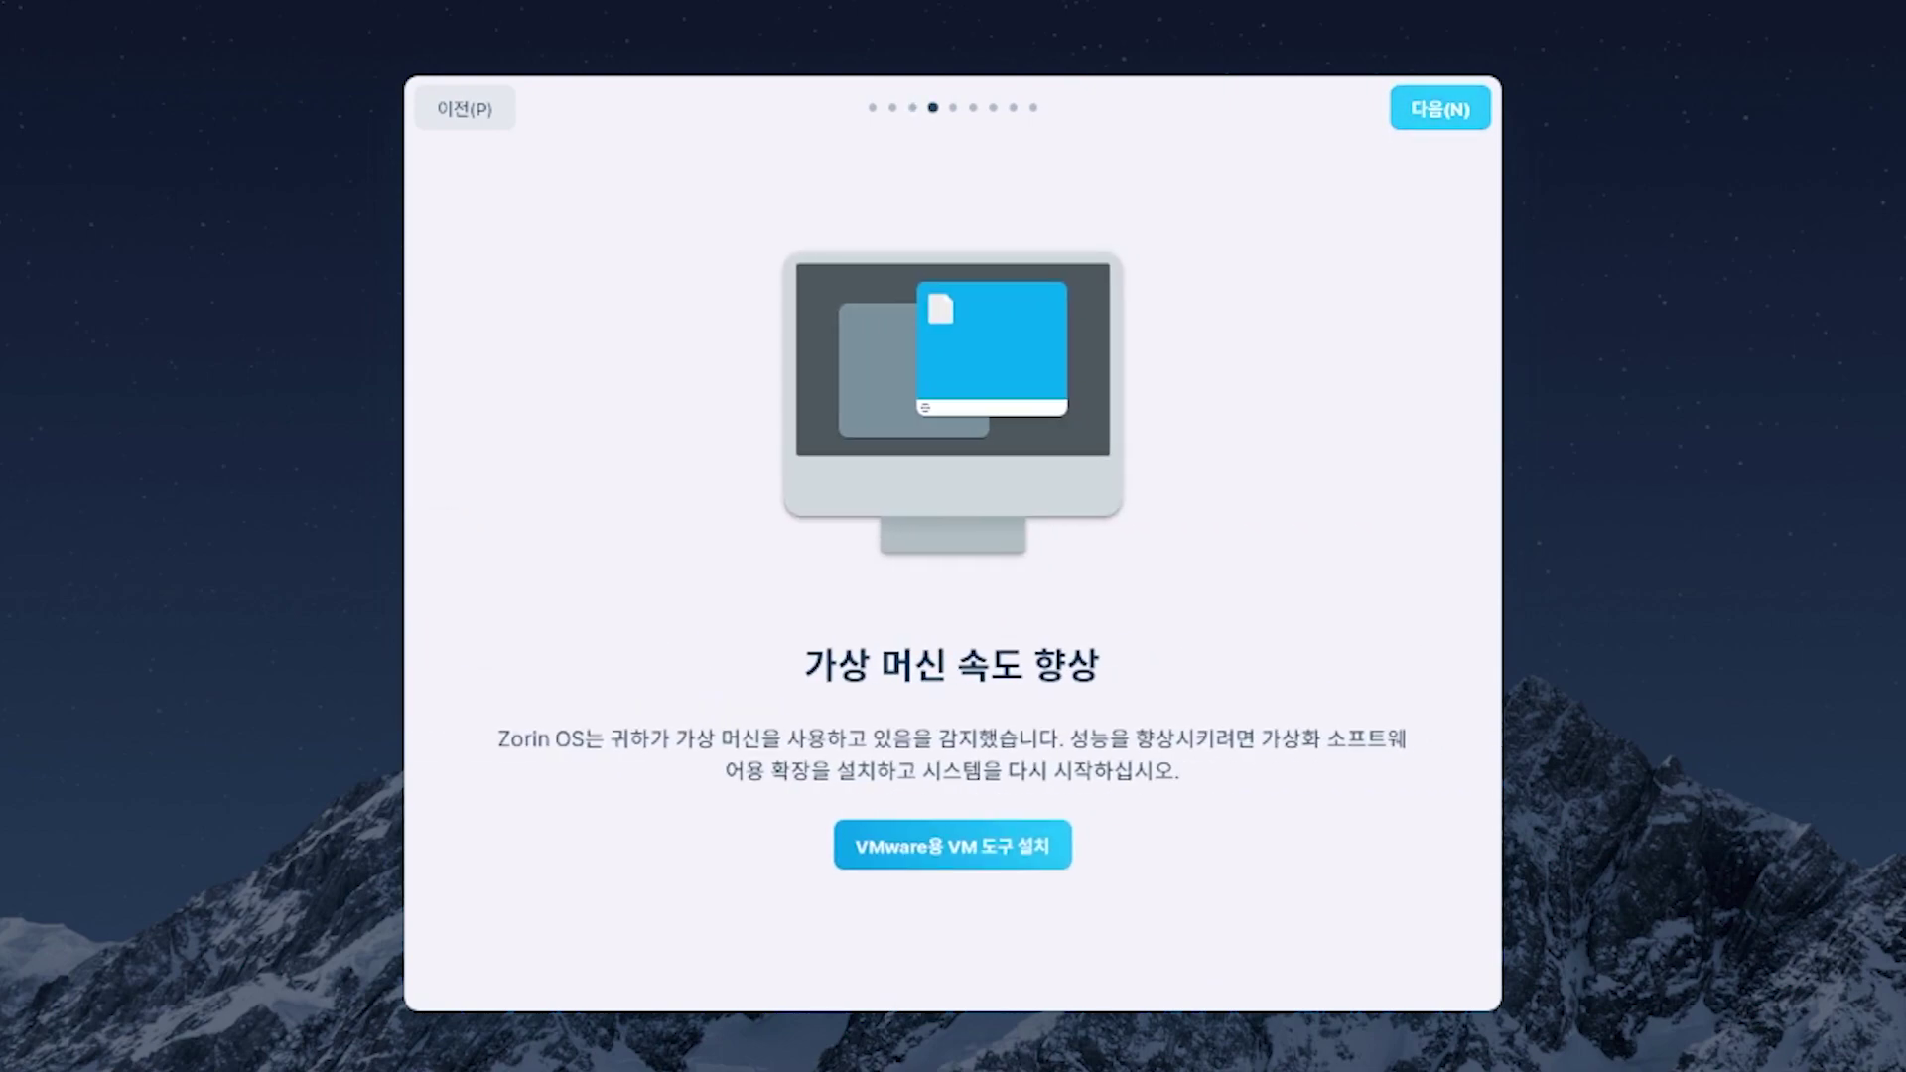
{"action": "key", "text": "Return"}
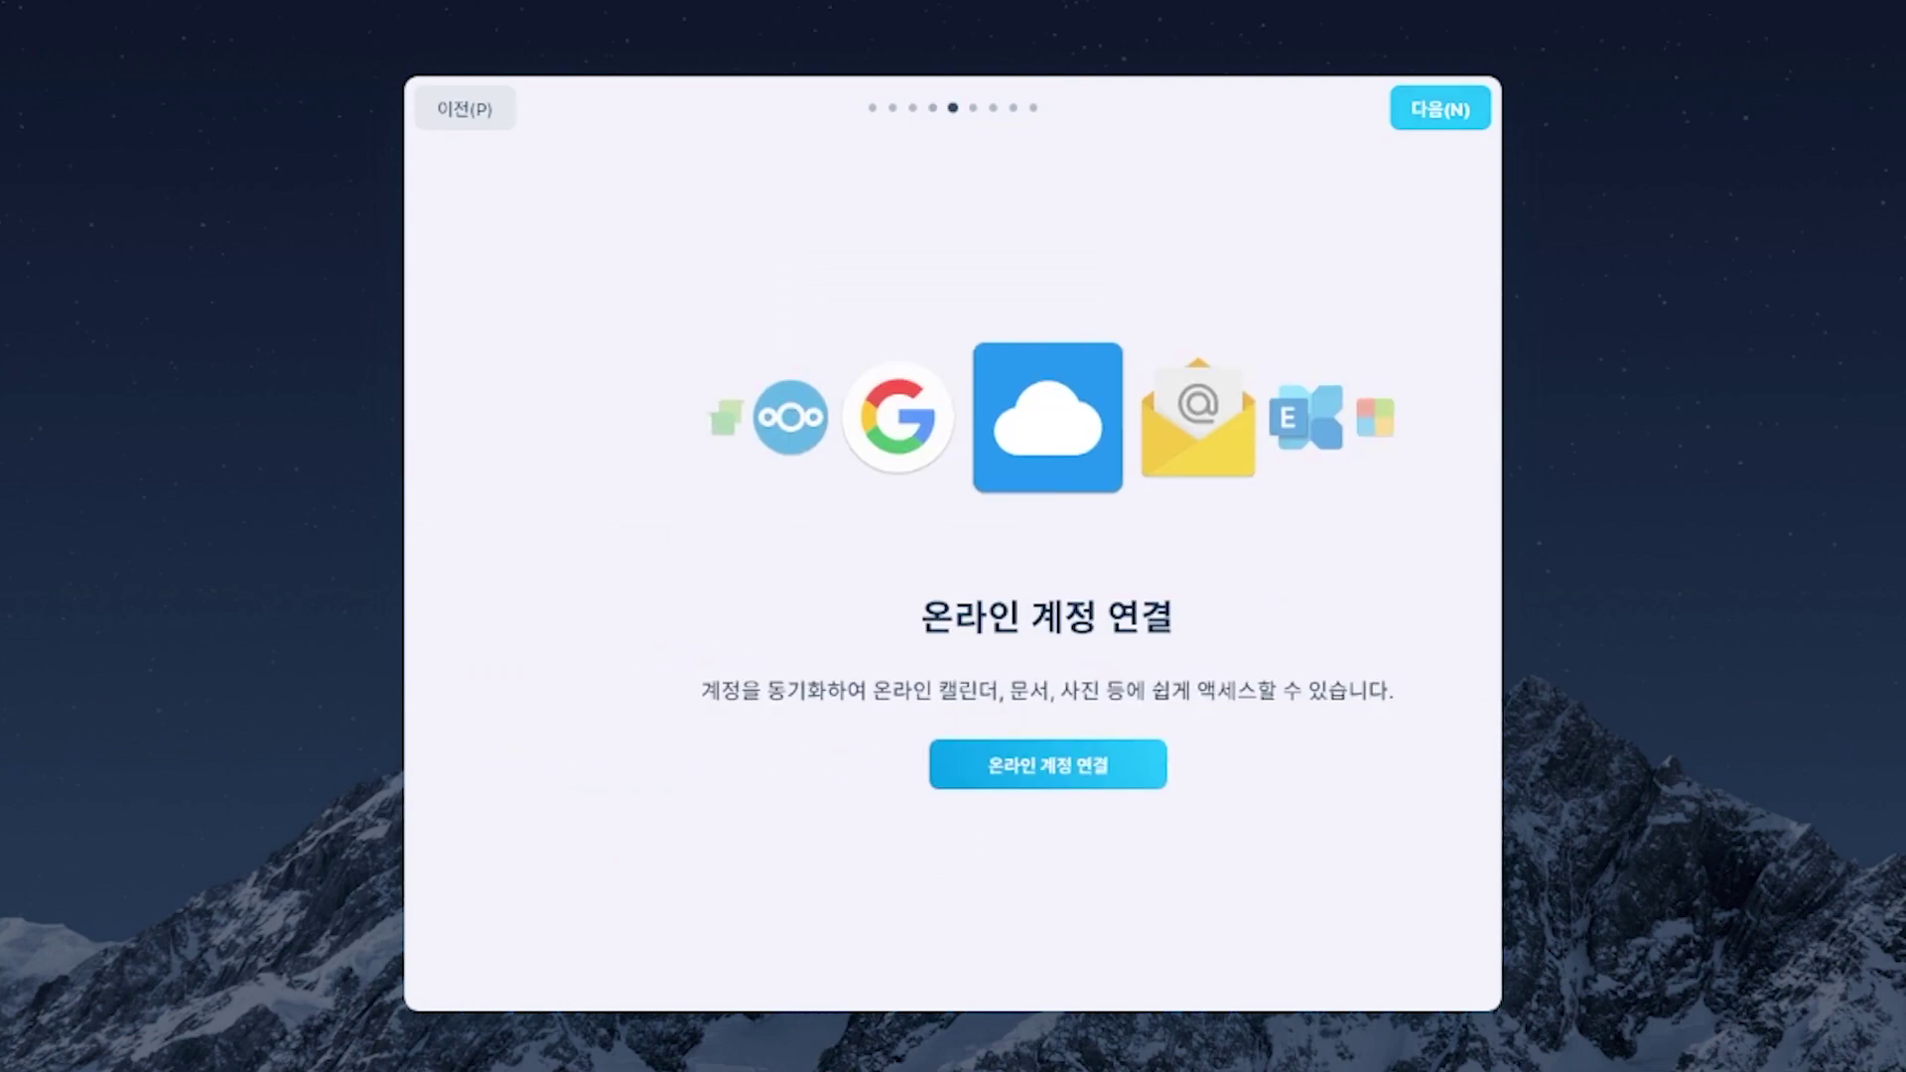
{"action": "key", "text": "Return"}
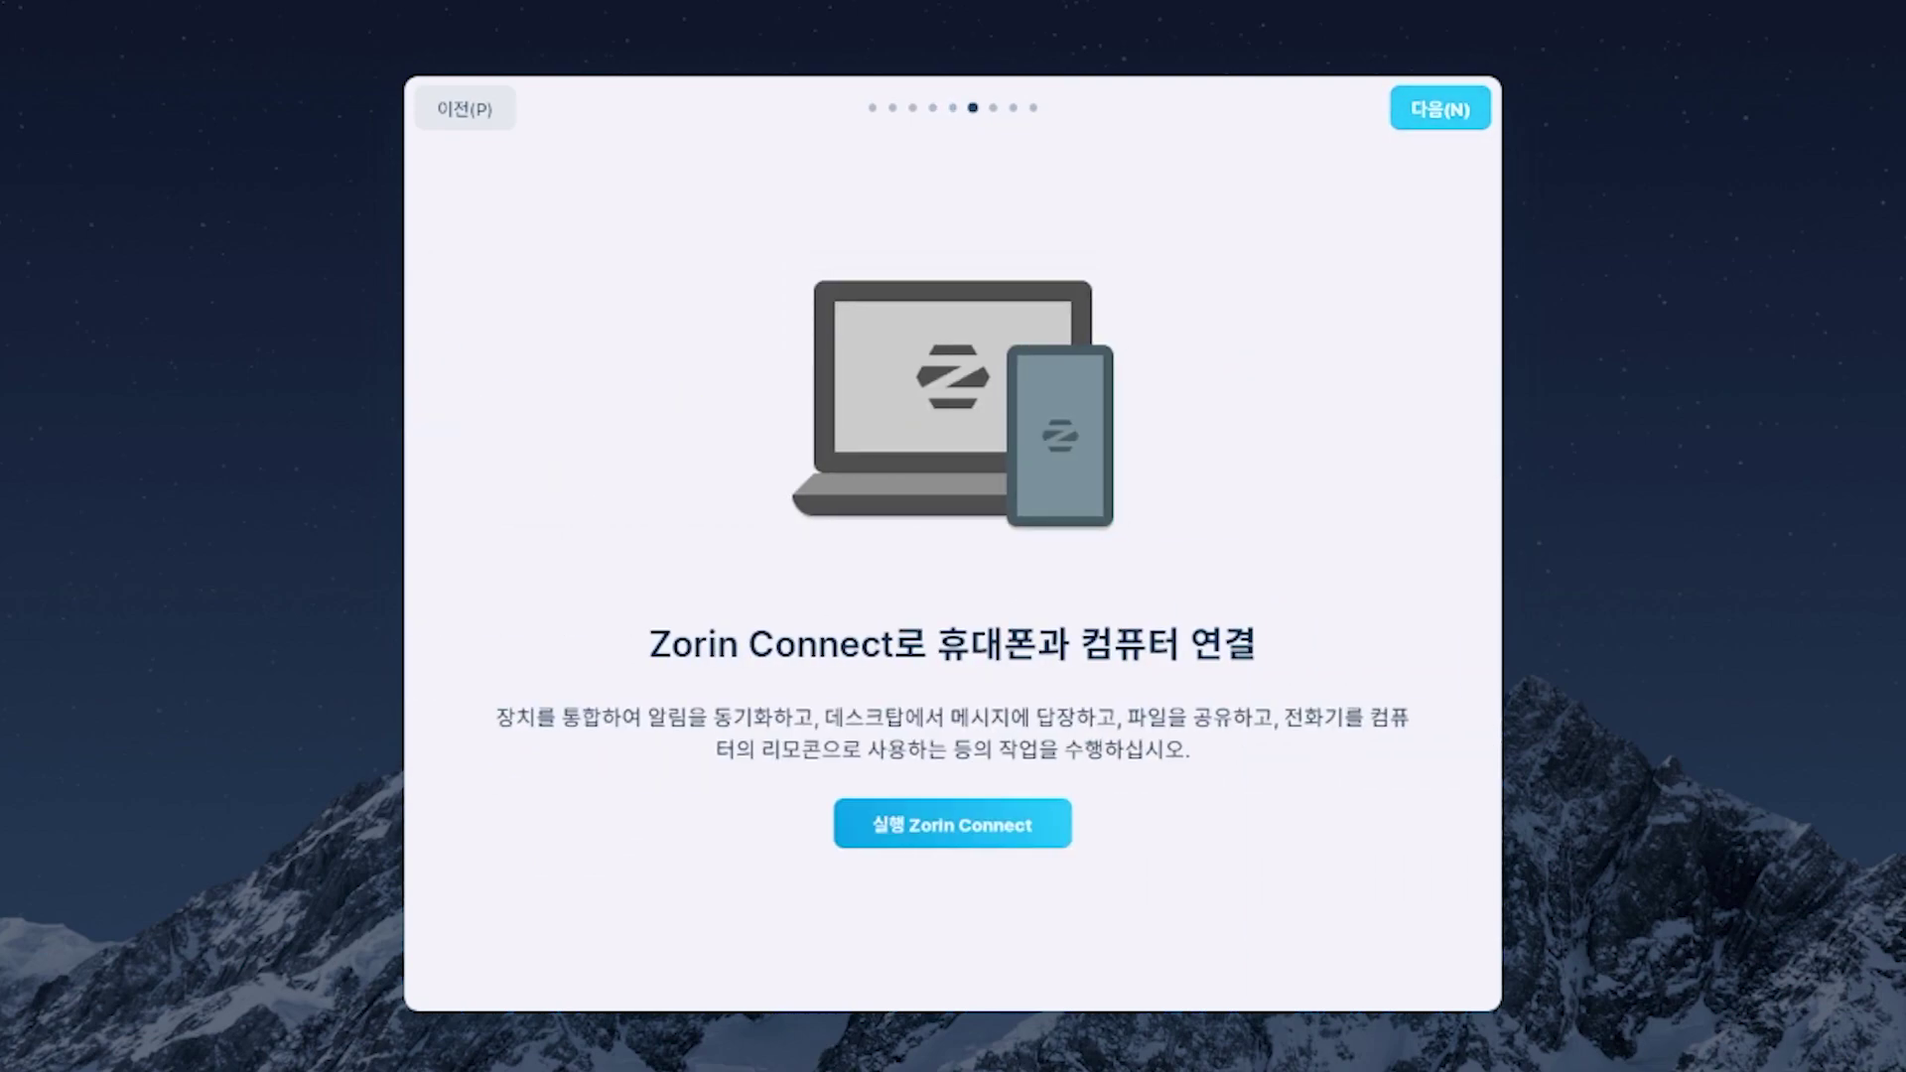
- Open and dismiss the Zorin Connect window, go through the remaining tour pages, and close the tour
{"action": "key", "text": "Return"}
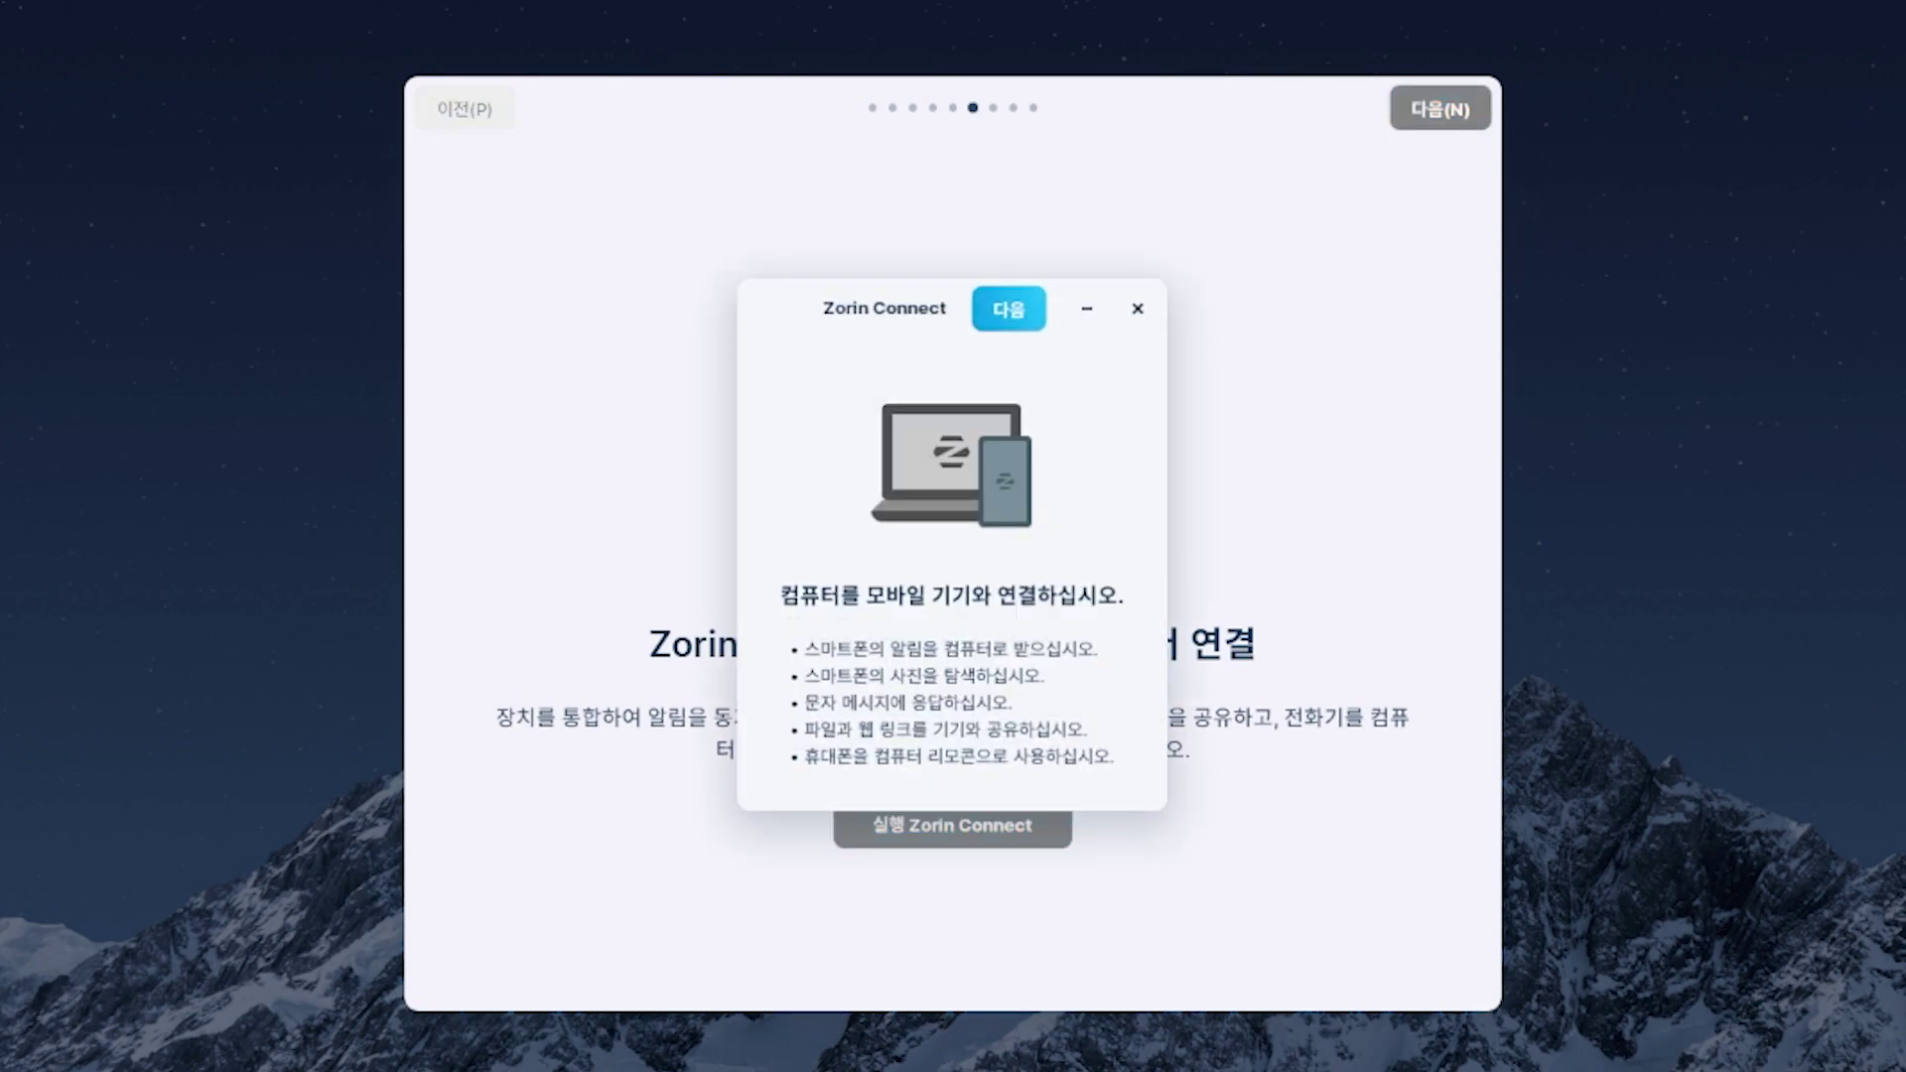
{"action": "left_click", "coordinate": [1138, 308]}
{"action": "left_click", "coordinate": [1441, 109]}
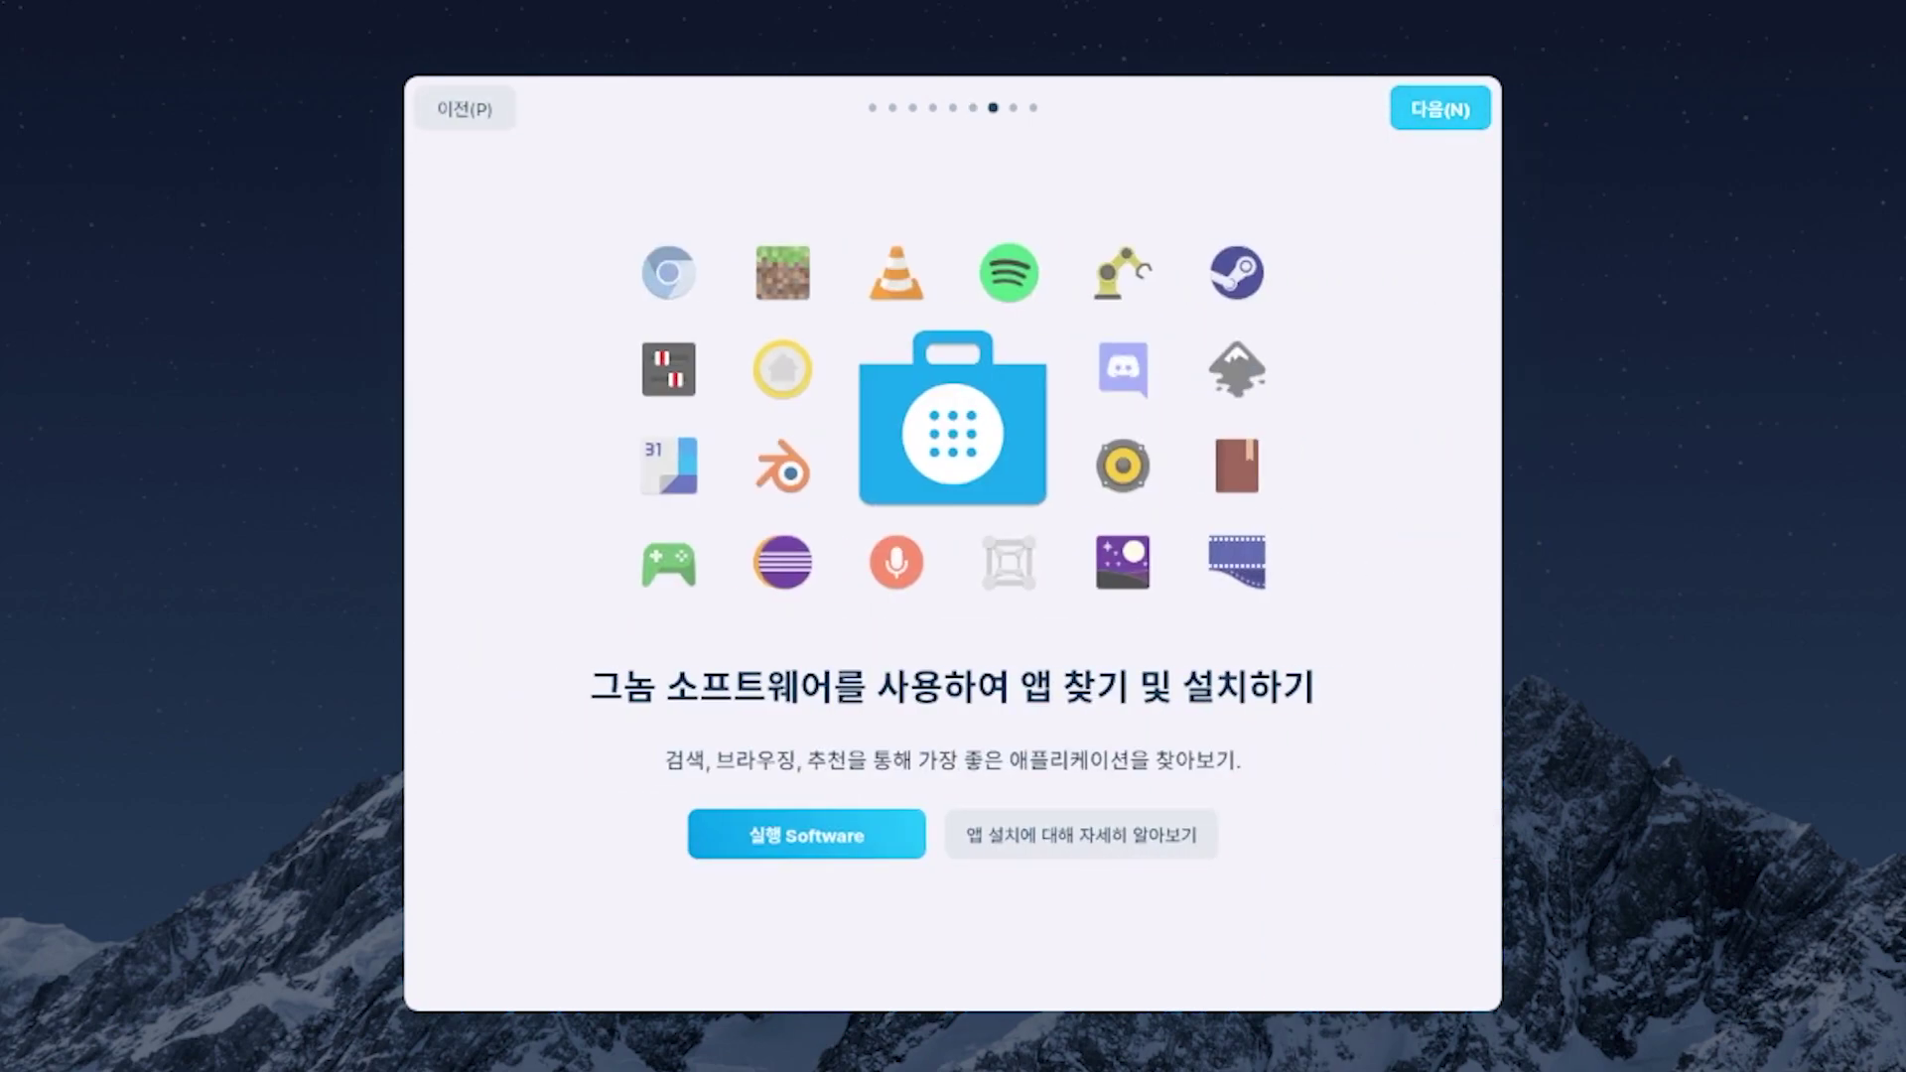
{"action": "key", "text": "Return"}
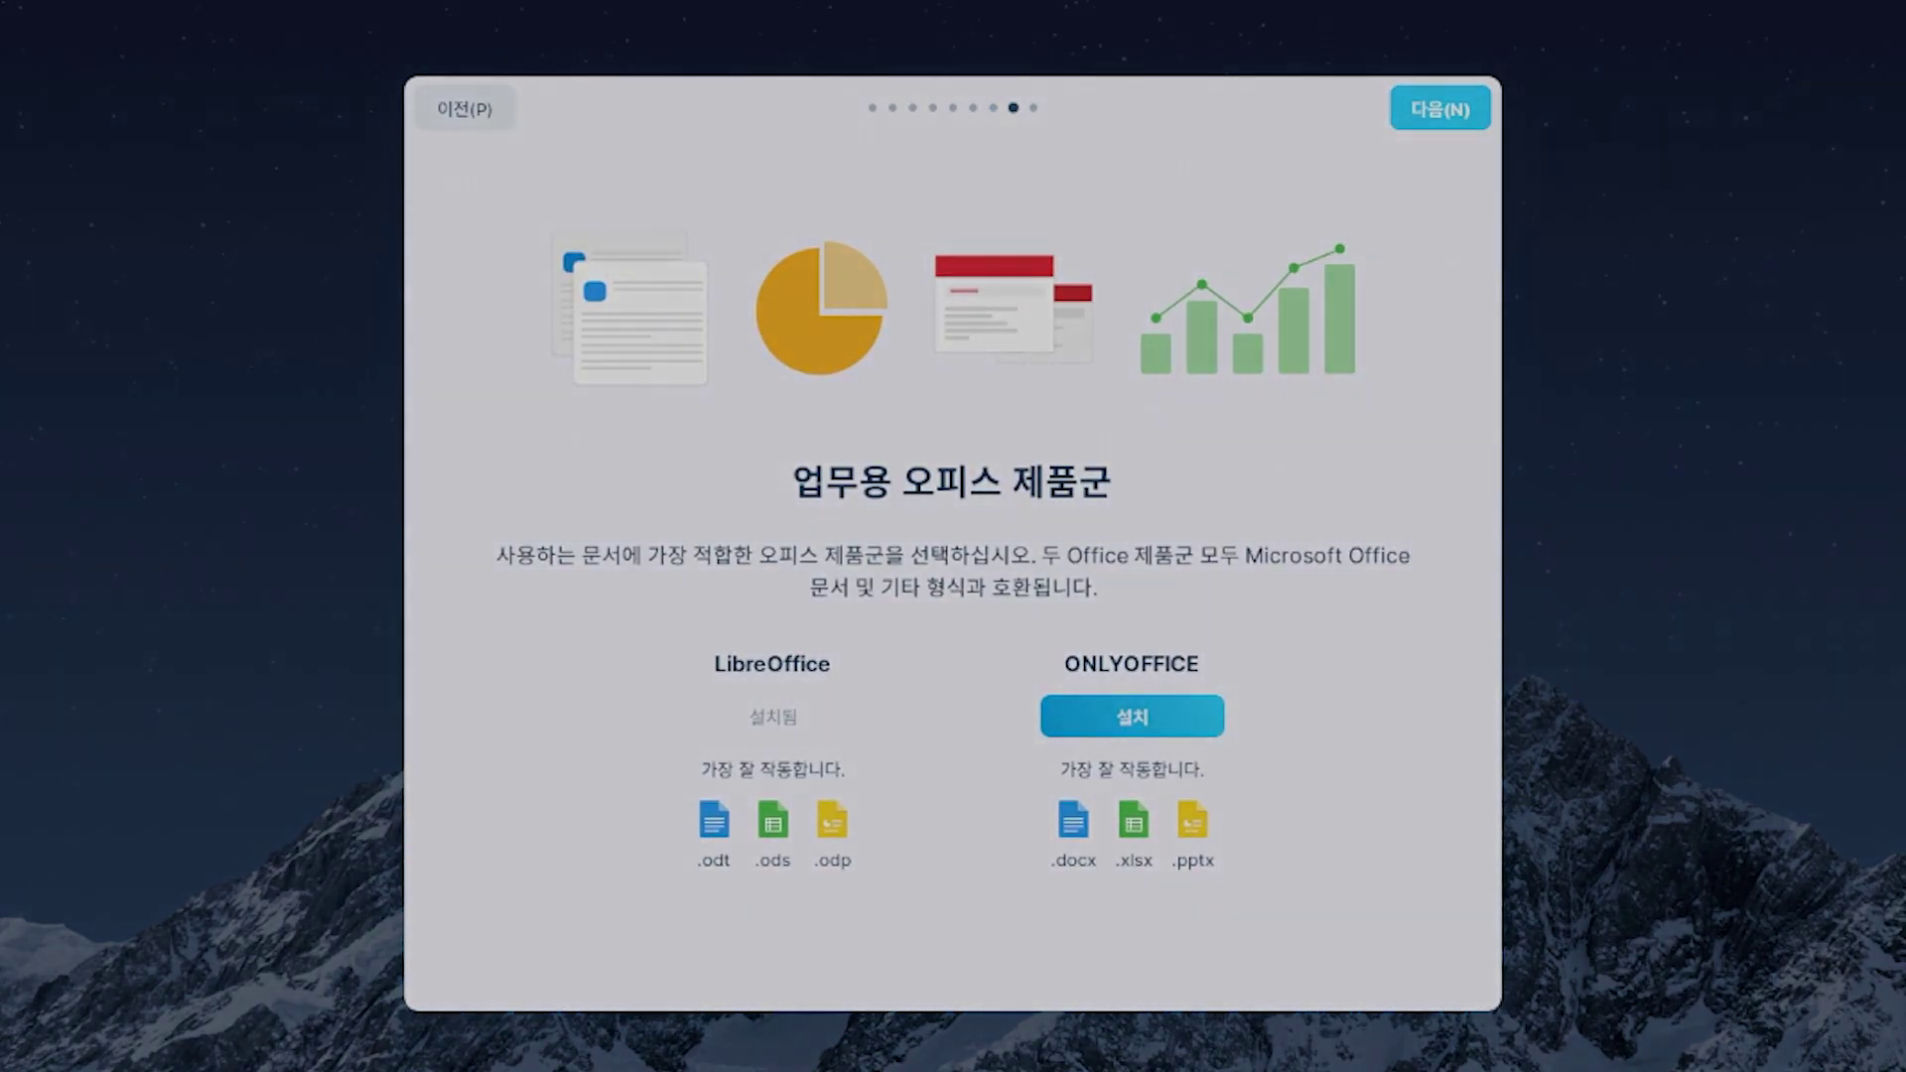
{"action": "key", "text": "Return"}
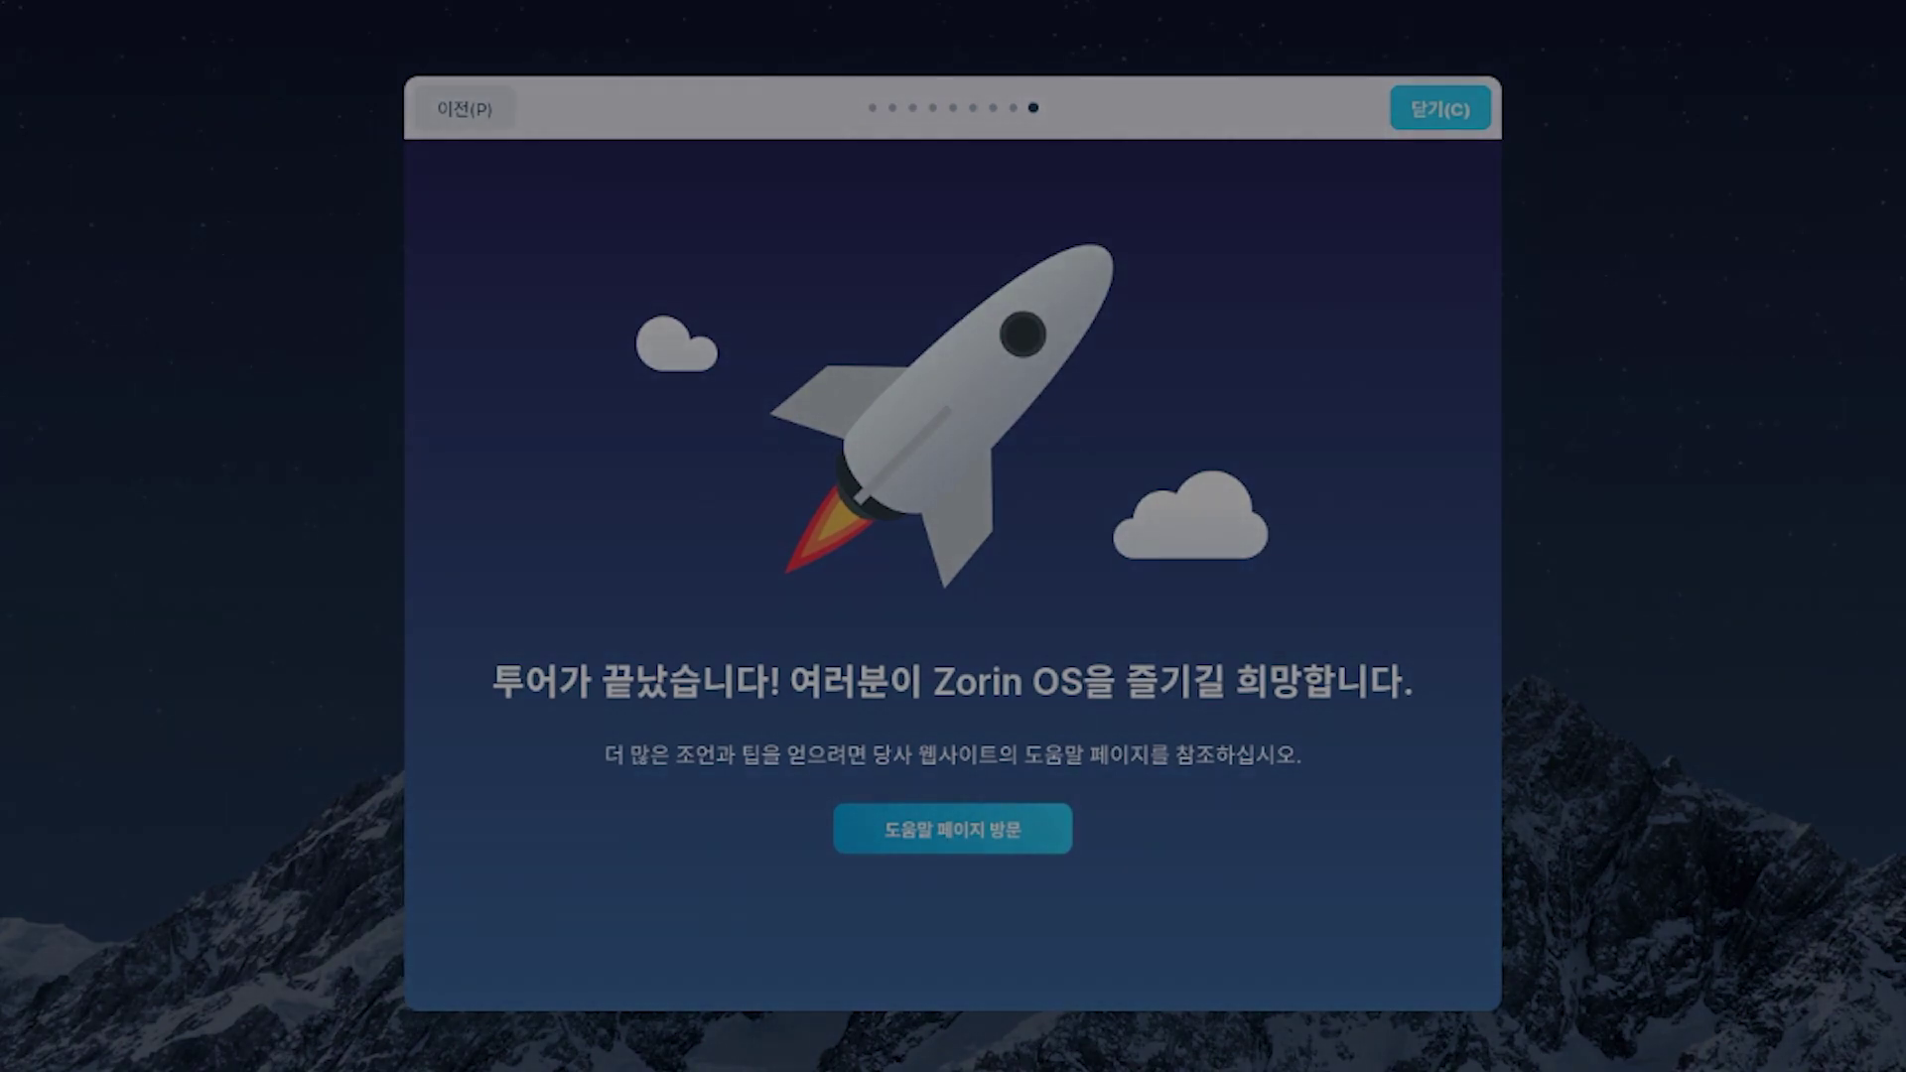
{"action": "key", "text": "Return"}
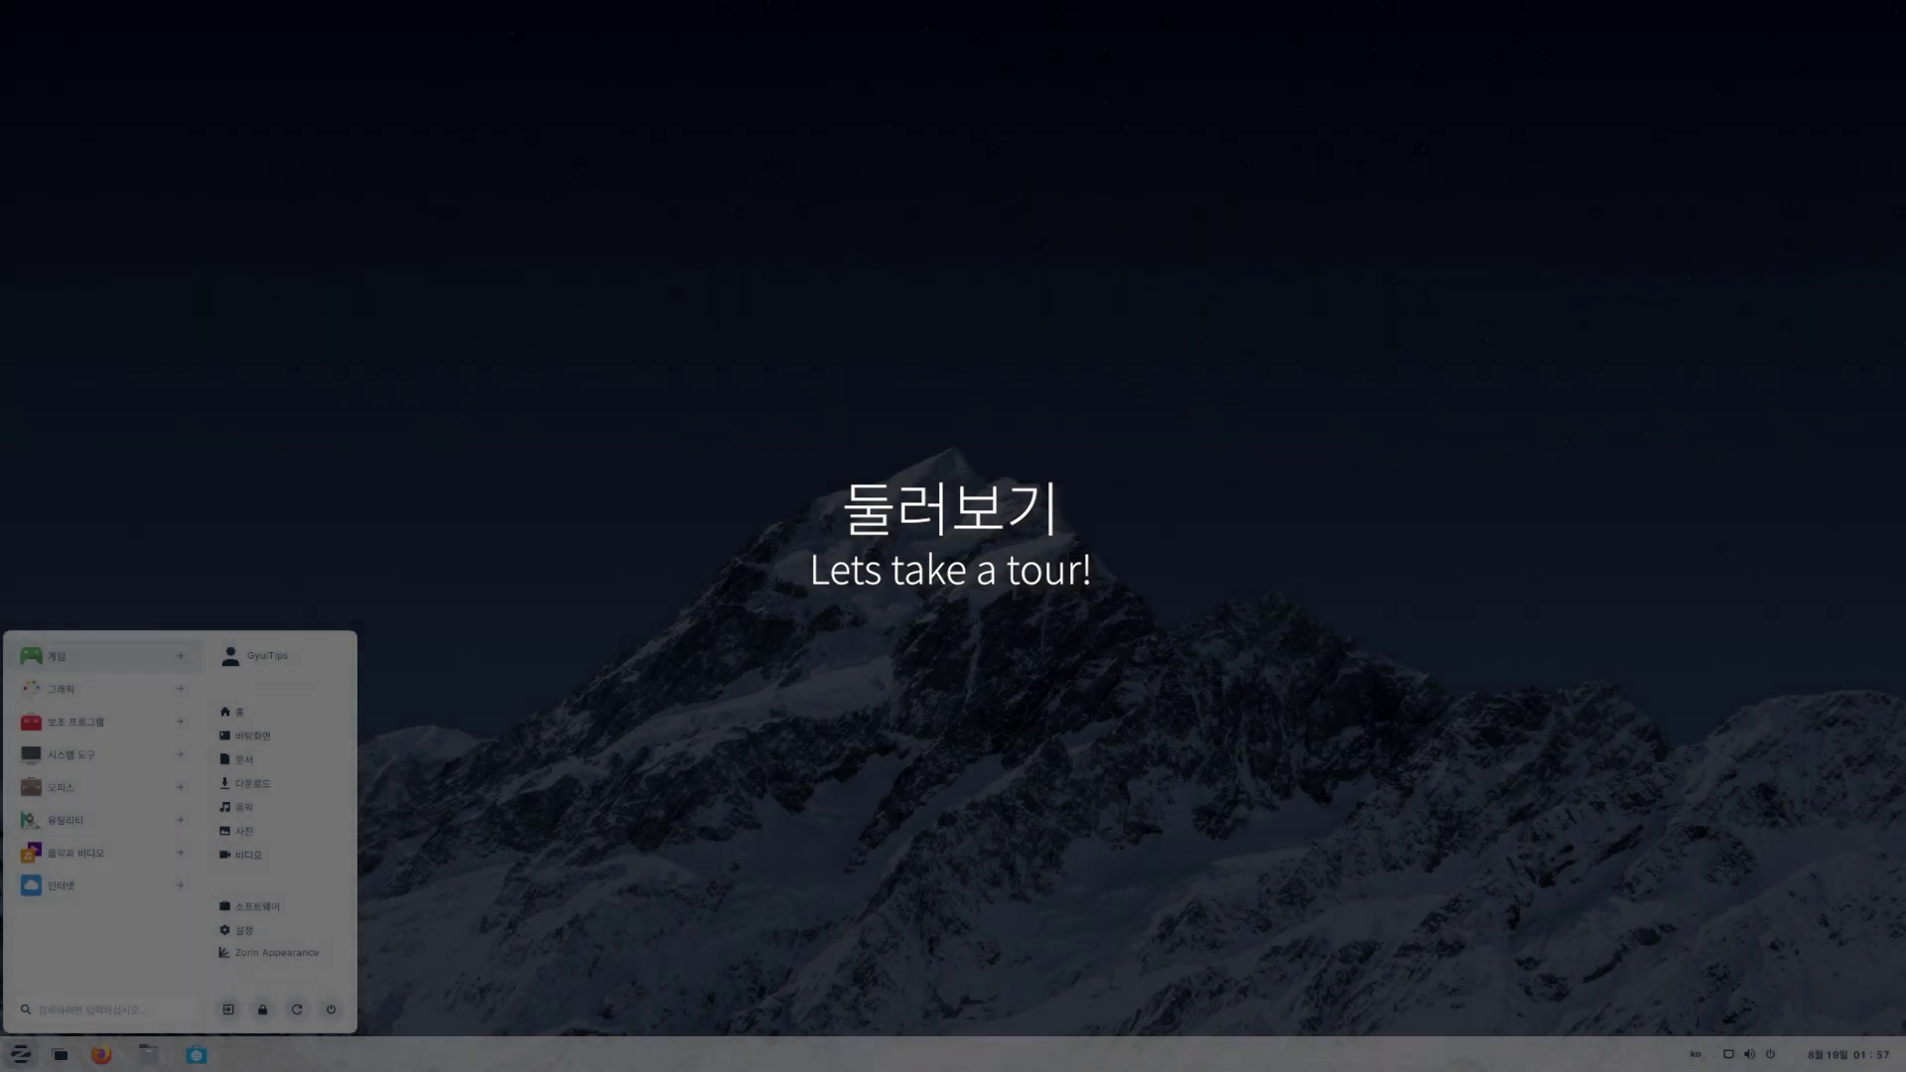
- Browse the application categories in the main menu, including graphics (그래픽) and games (게임)
{"action": "left_click", "coordinate": [109, 689]}
{"action": "key", "text": "BackSpace"}
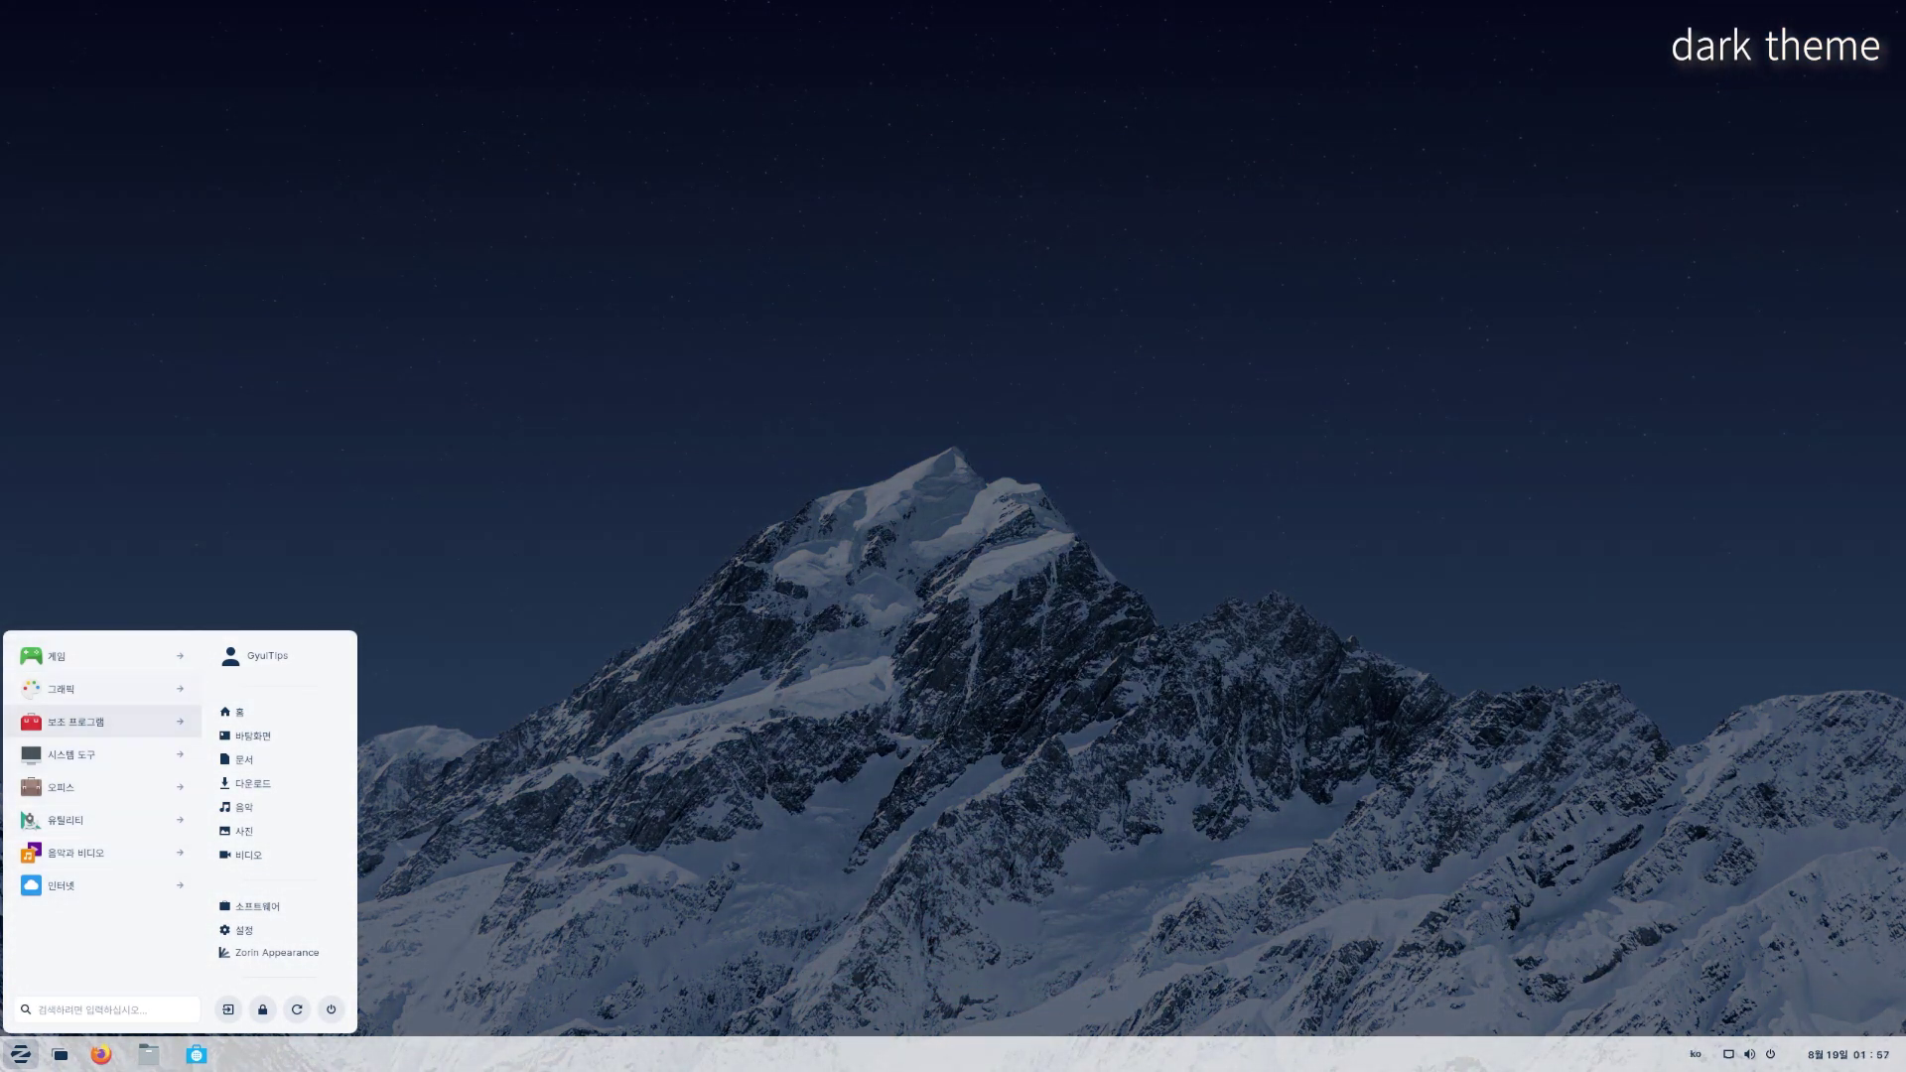
{"action": "left_click", "coordinate": [103, 689]}
{"action": "left_click", "coordinate": [104, 969]}
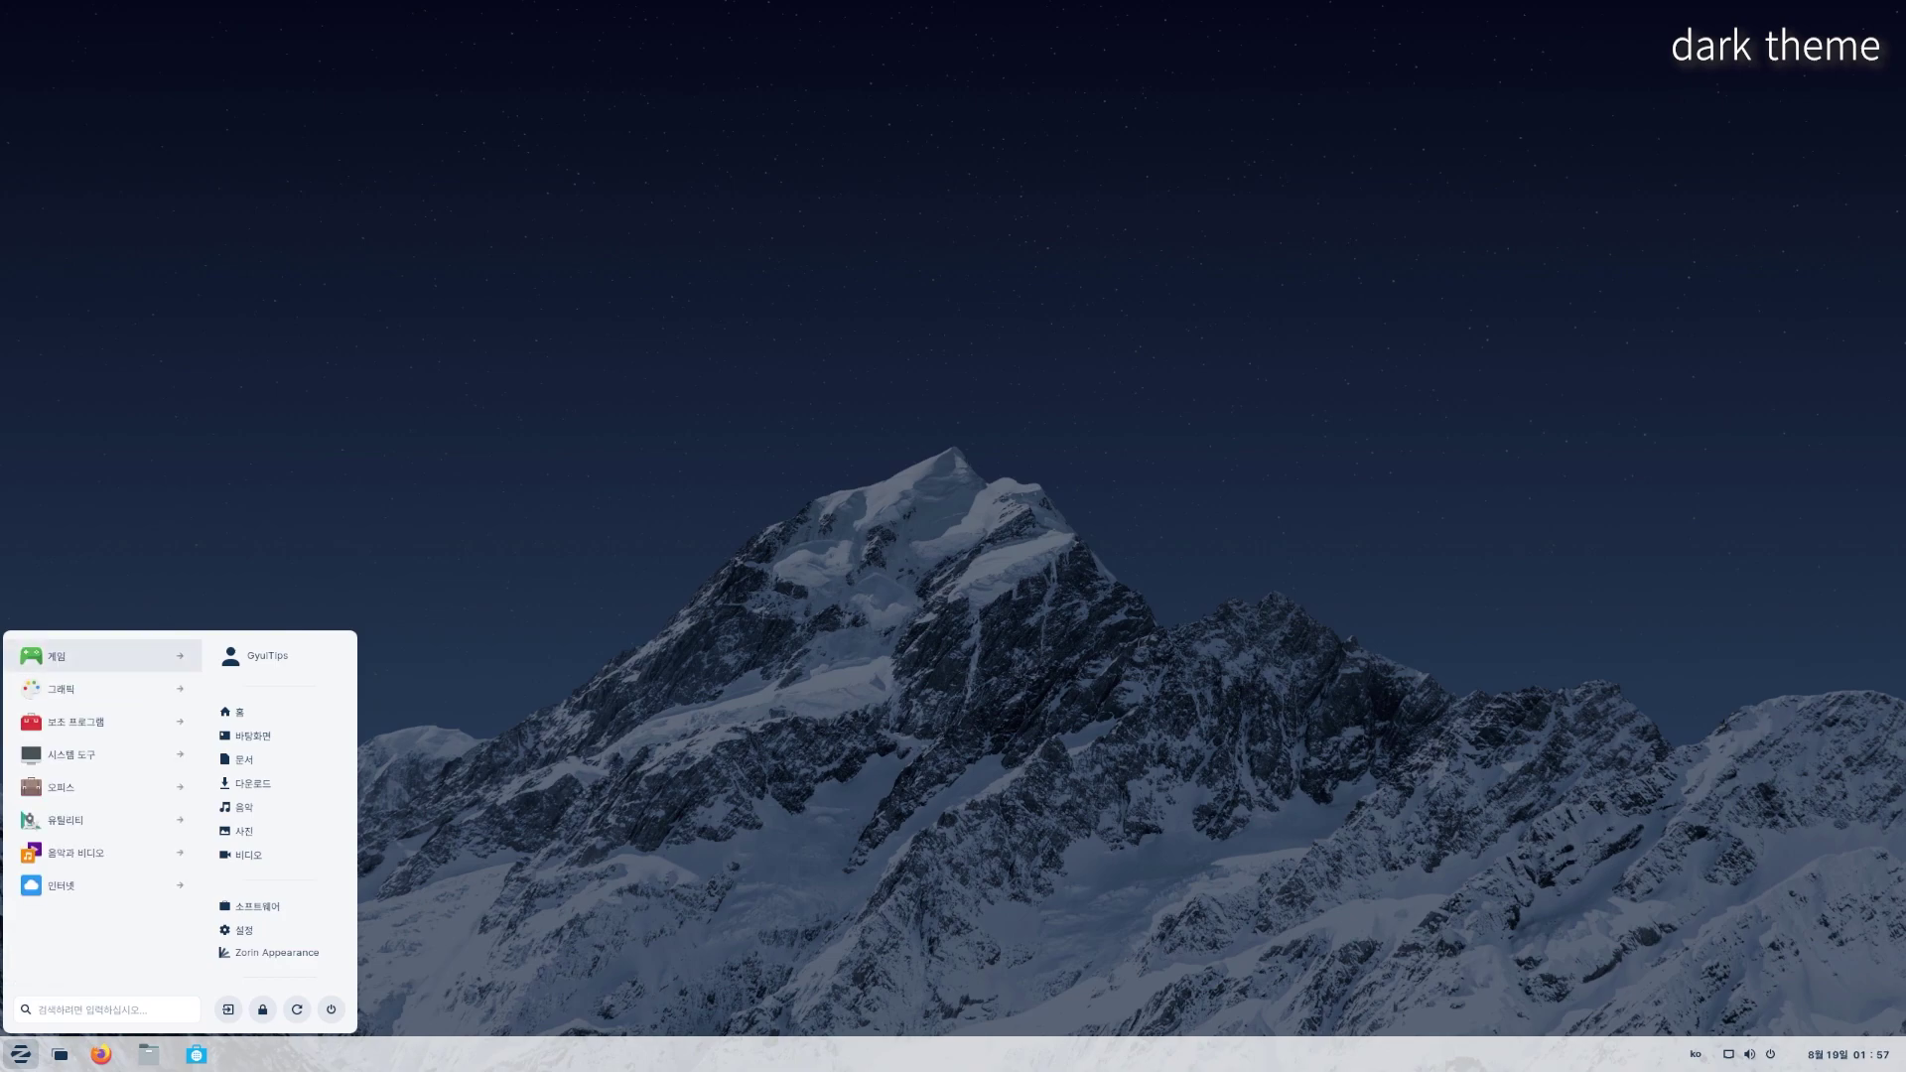
{"action": "left_click", "coordinate": [103, 657]}
{"action": "left_click", "coordinate": [104, 969]}
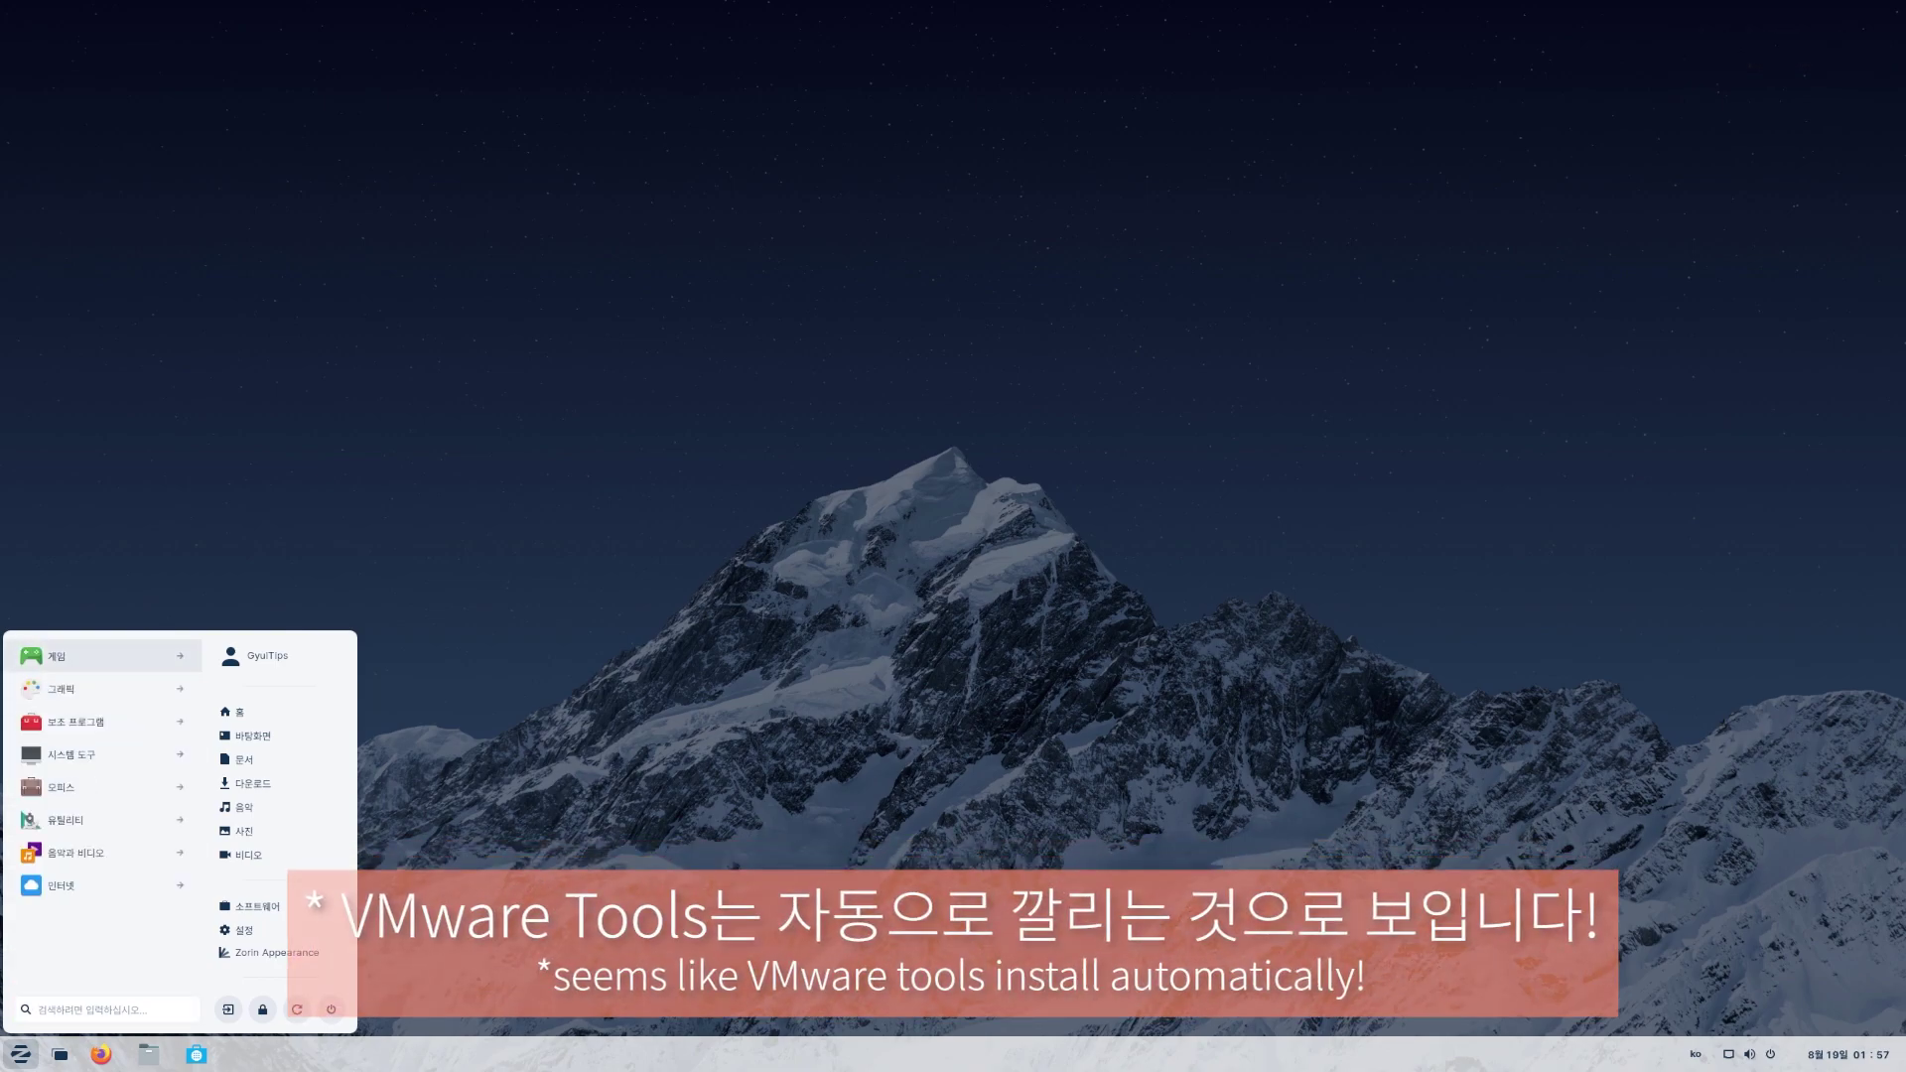
- Open Zorin Appearance and look through the available desktop layouts
{"action": "left_click", "coordinate": [277, 953]}
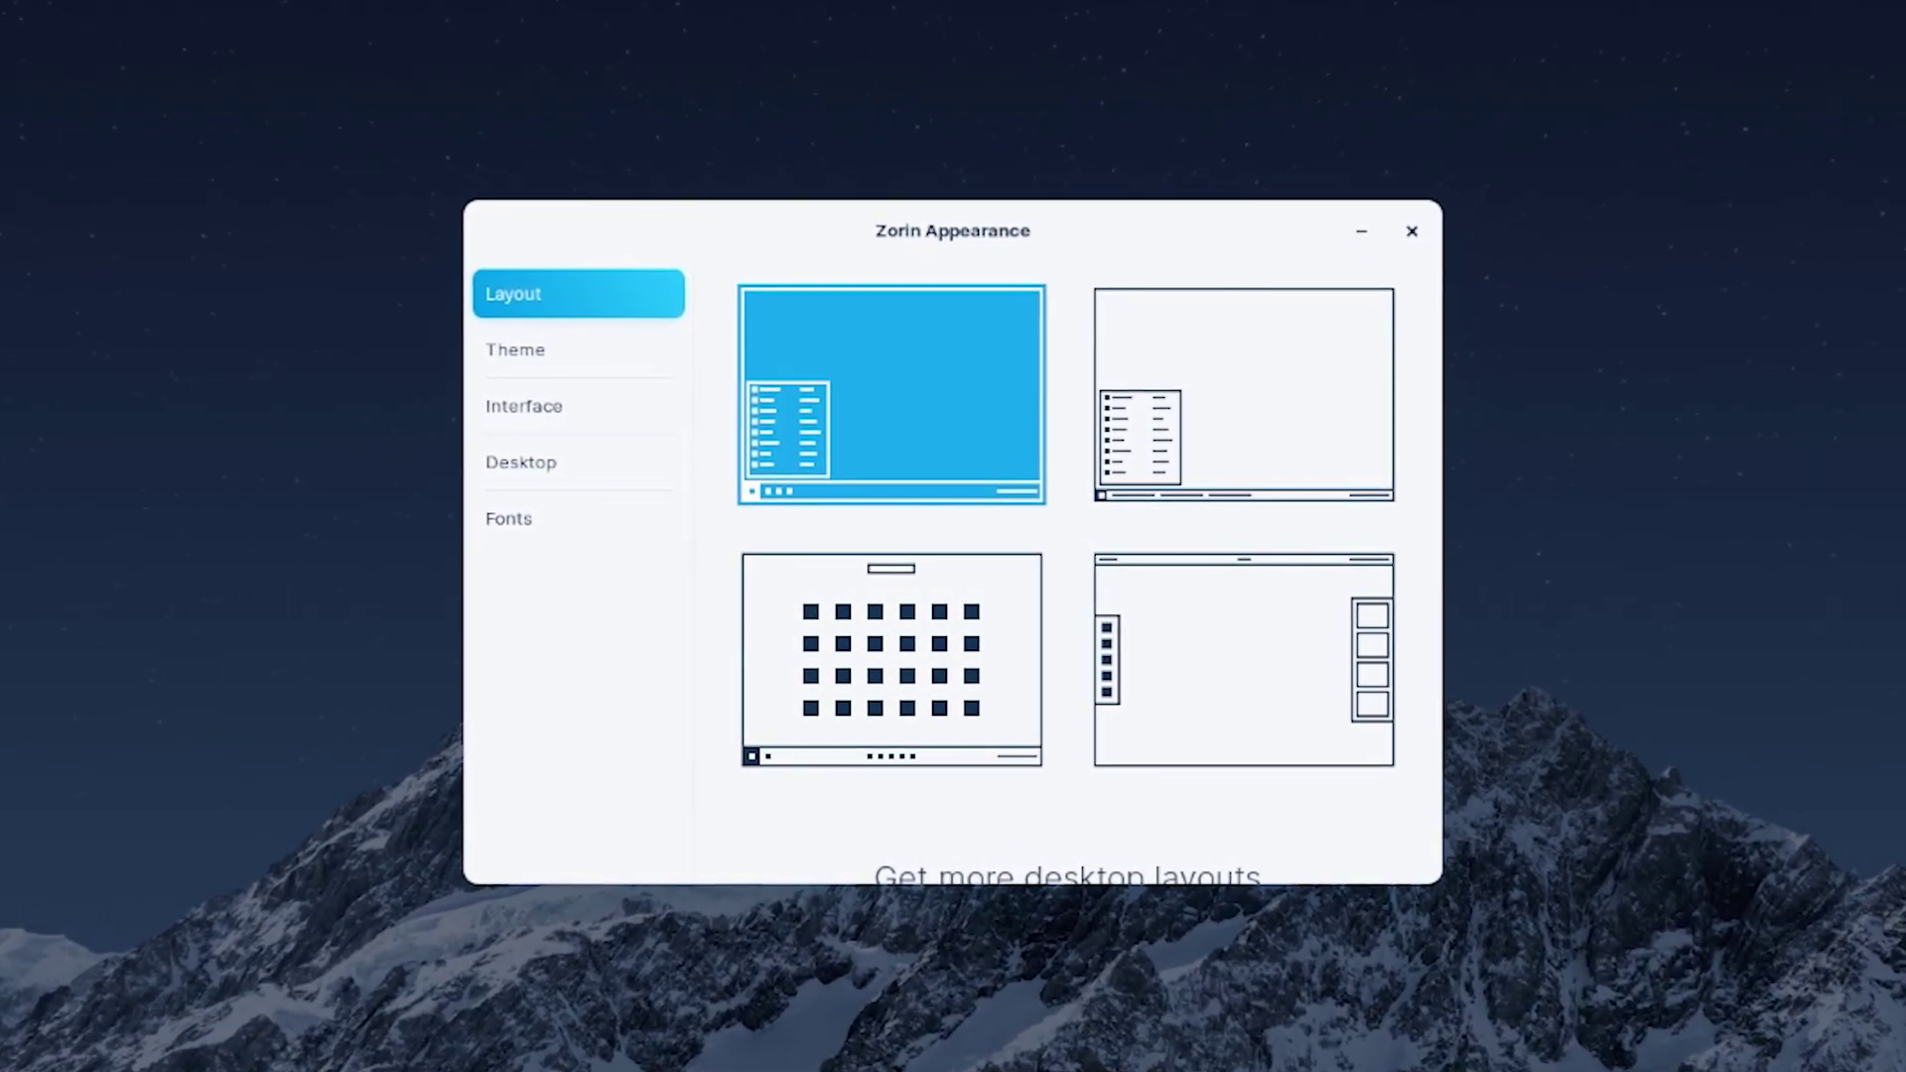
{"action": "scroll", "coordinate": [1057, 556], "scroll_direction": "down", "scroll_amount": 5}
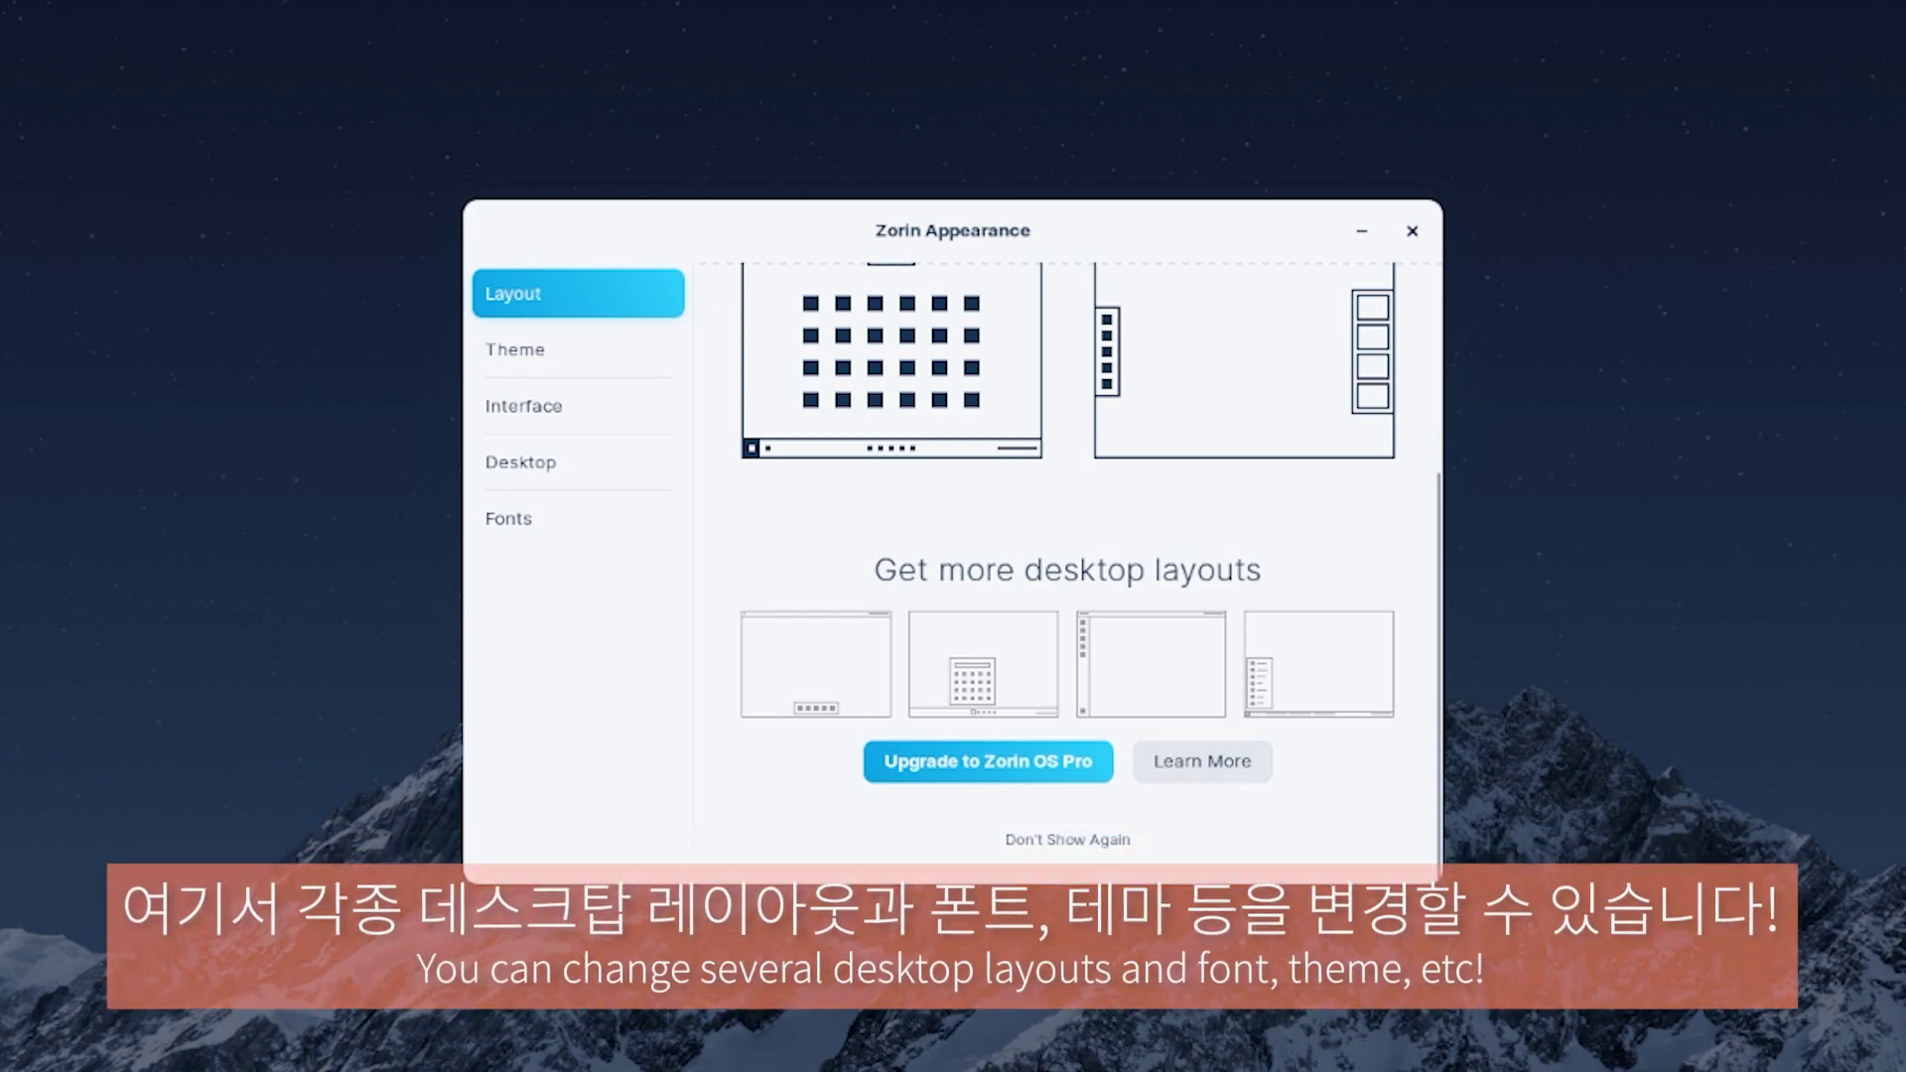
{"action": "scroll", "coordinate": [1089, 571], "scroll_direction": "up", "scroll_amount": 5}
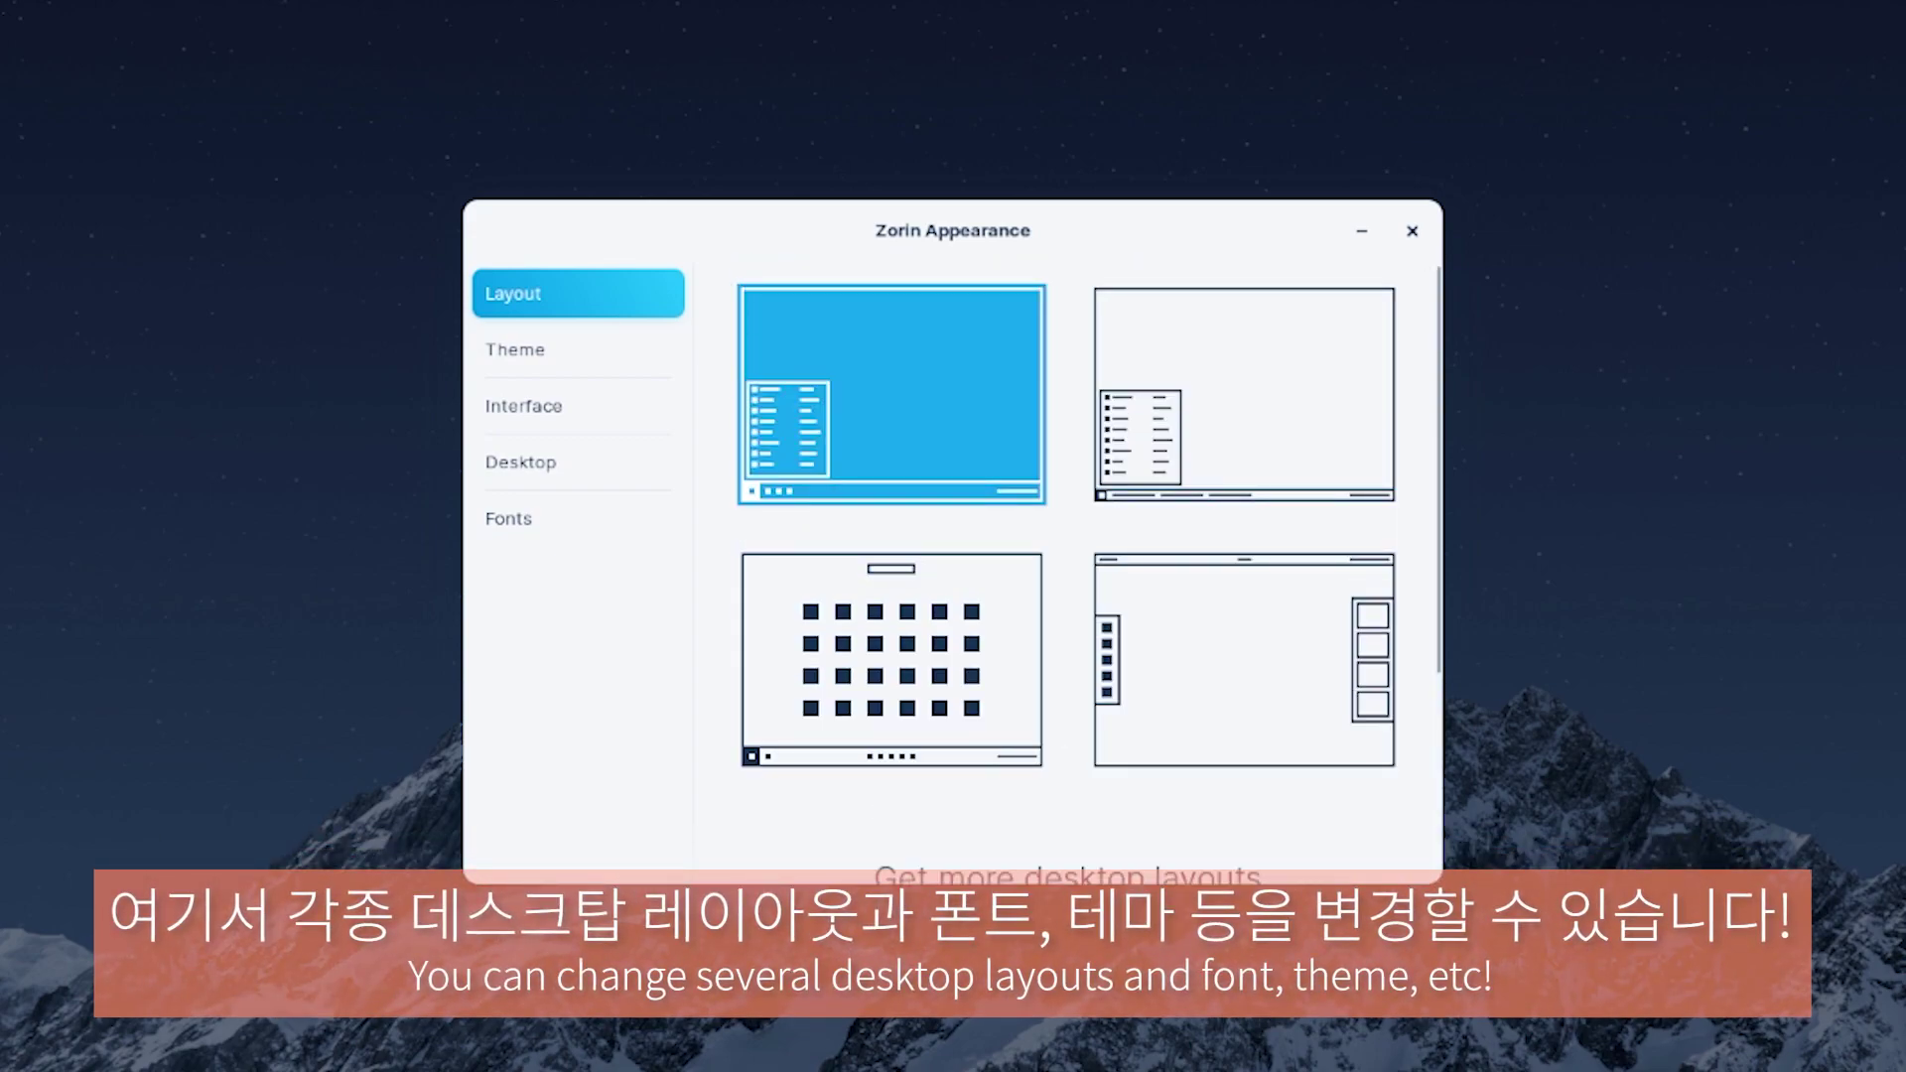
- Try the desktop layout with the window-list taskbar and its menu, and the full-screen app grid layout with its application grid
{"action": "left_click", "coordinate": [1244, 395]}
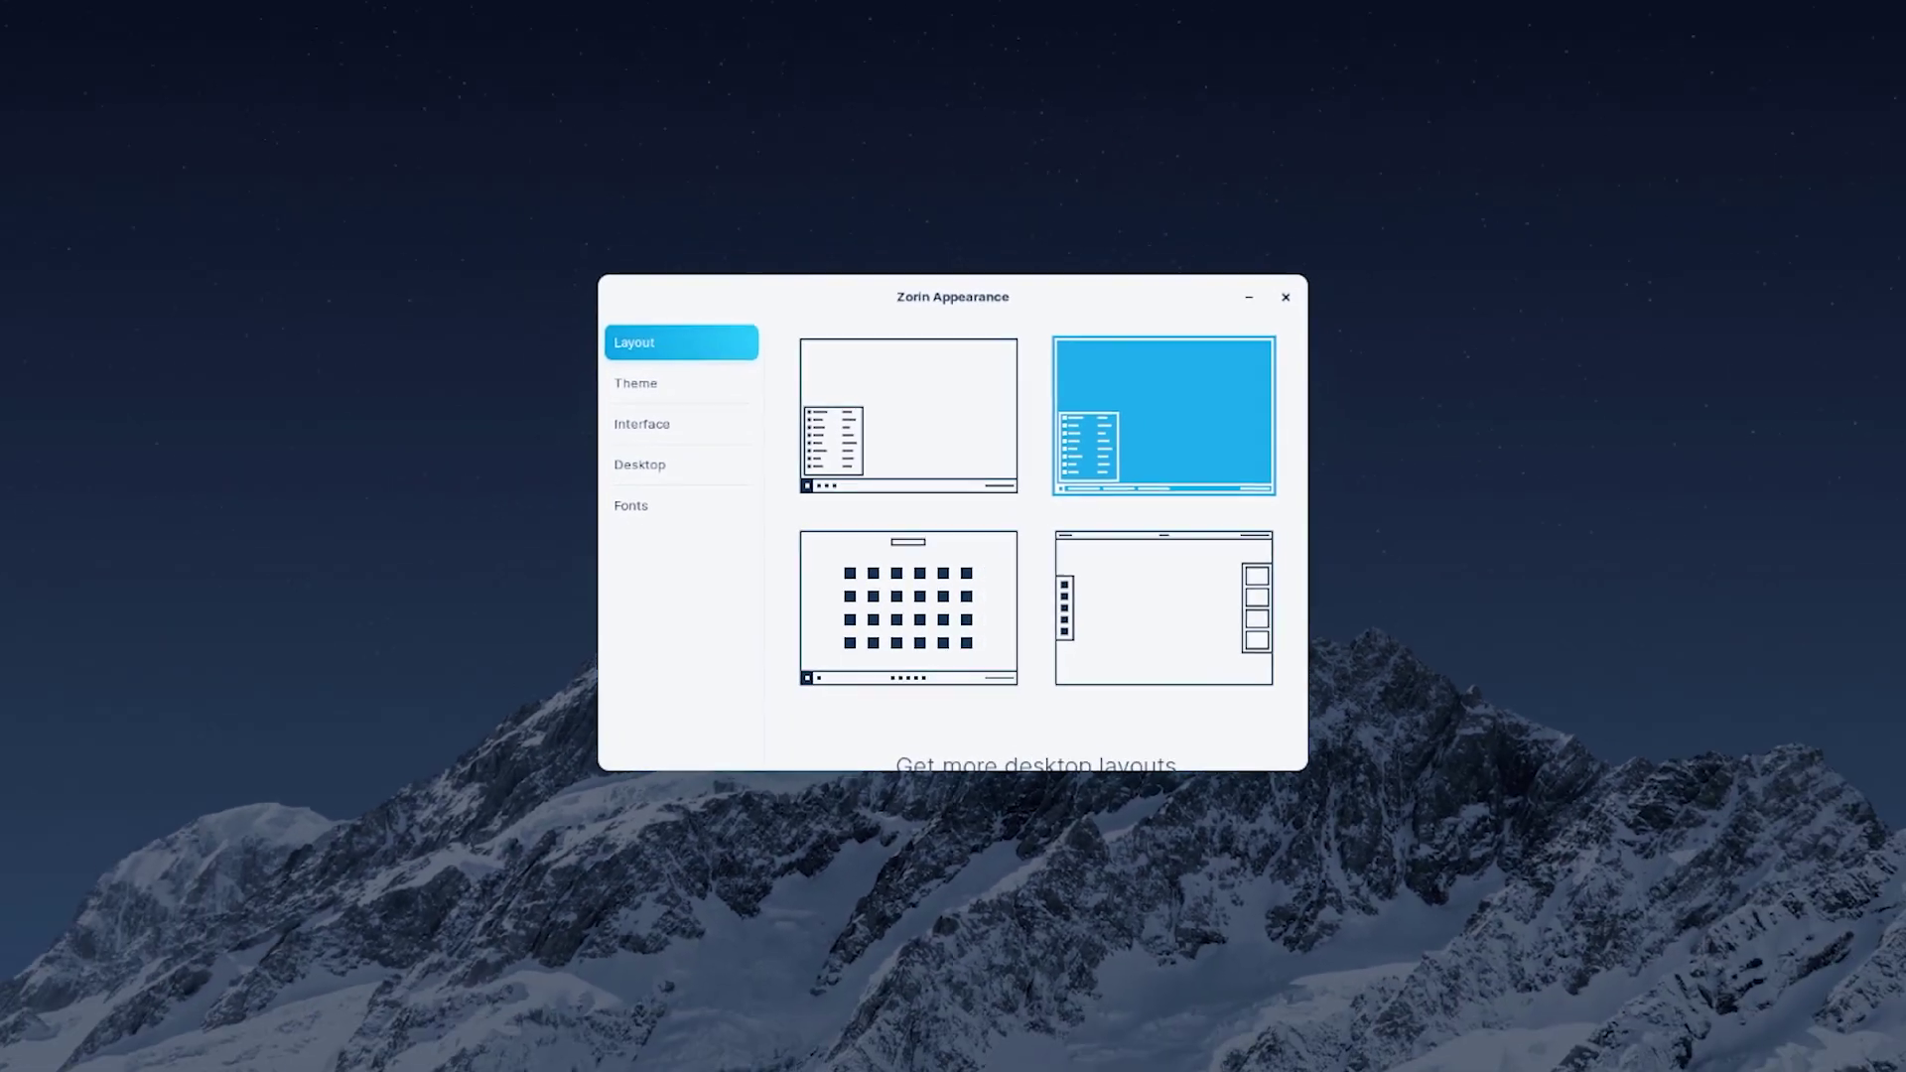
{"action": "key", "text": "super"}
{"action": "key", "text": "super"}
{"action": "left_click", "coordinate": [918, 577]}
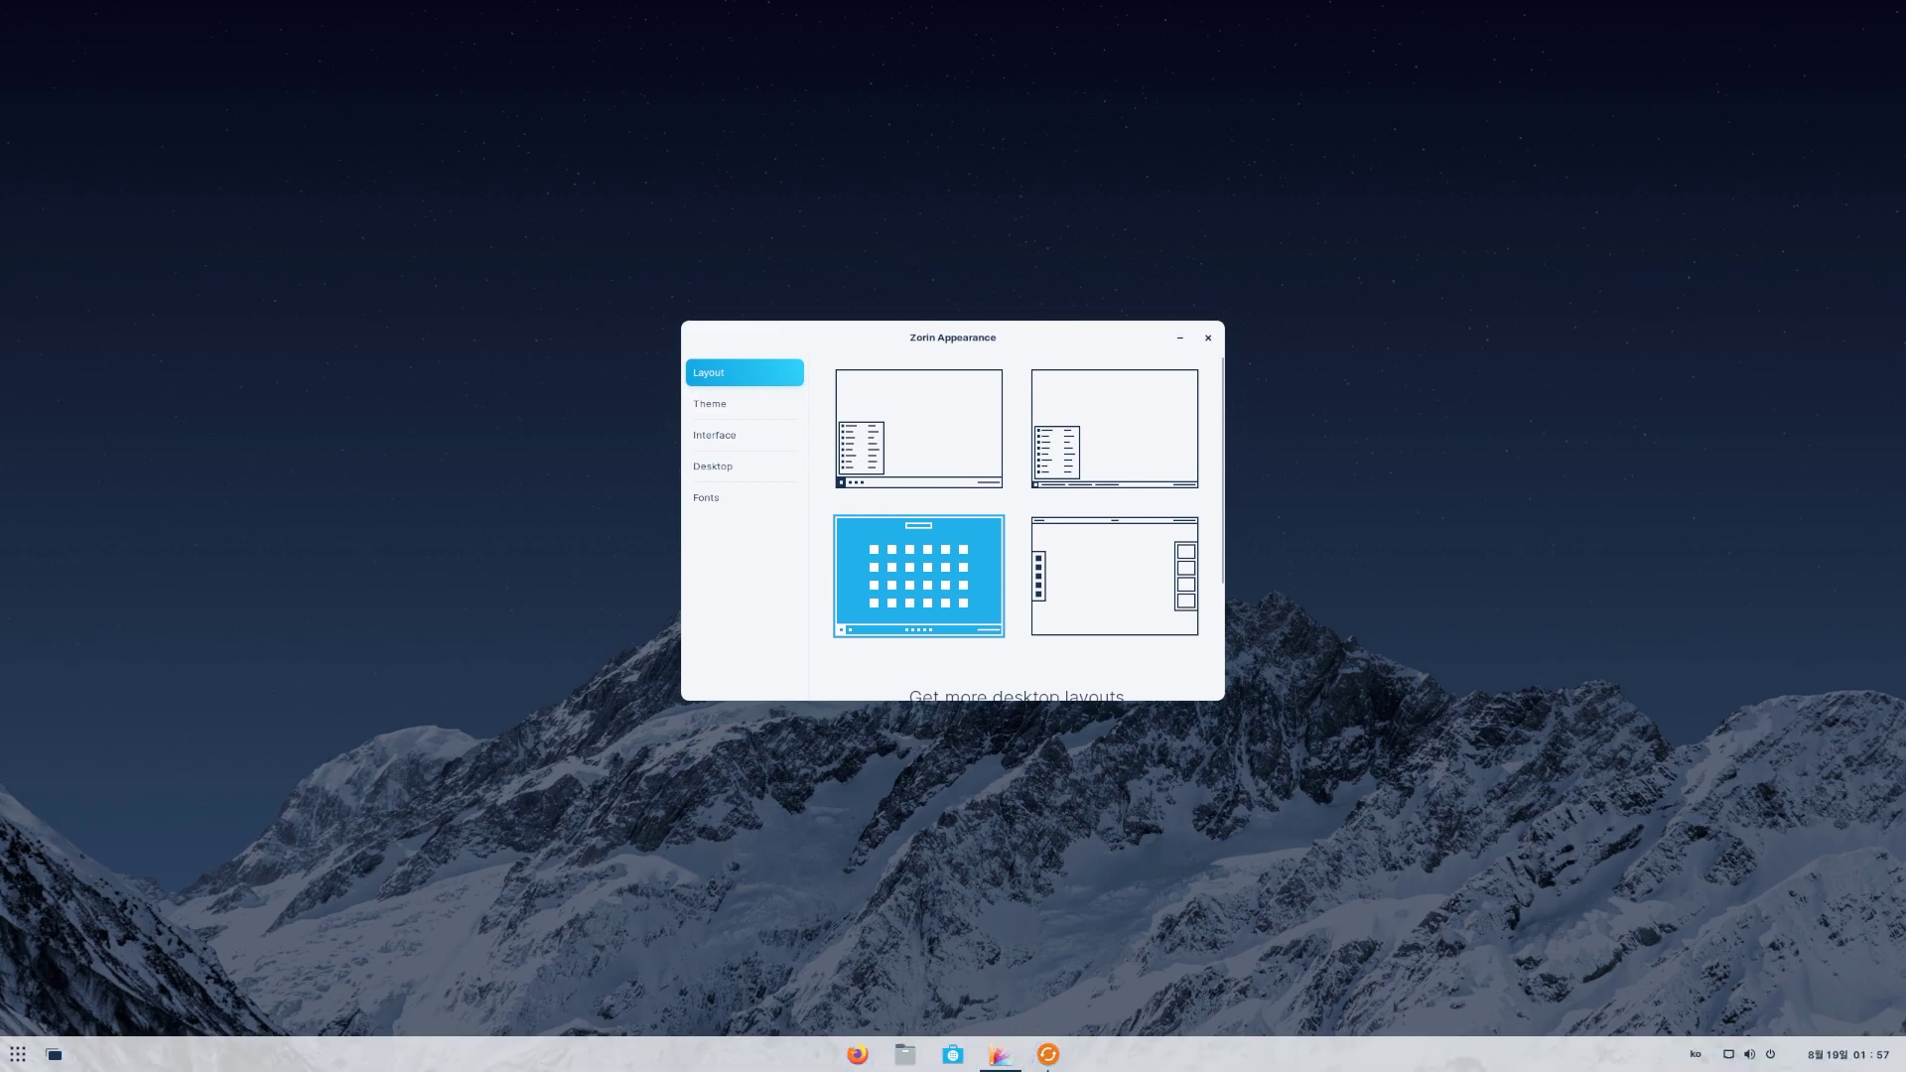
{"action": "left_click", "coordinate": [18, 1055]}
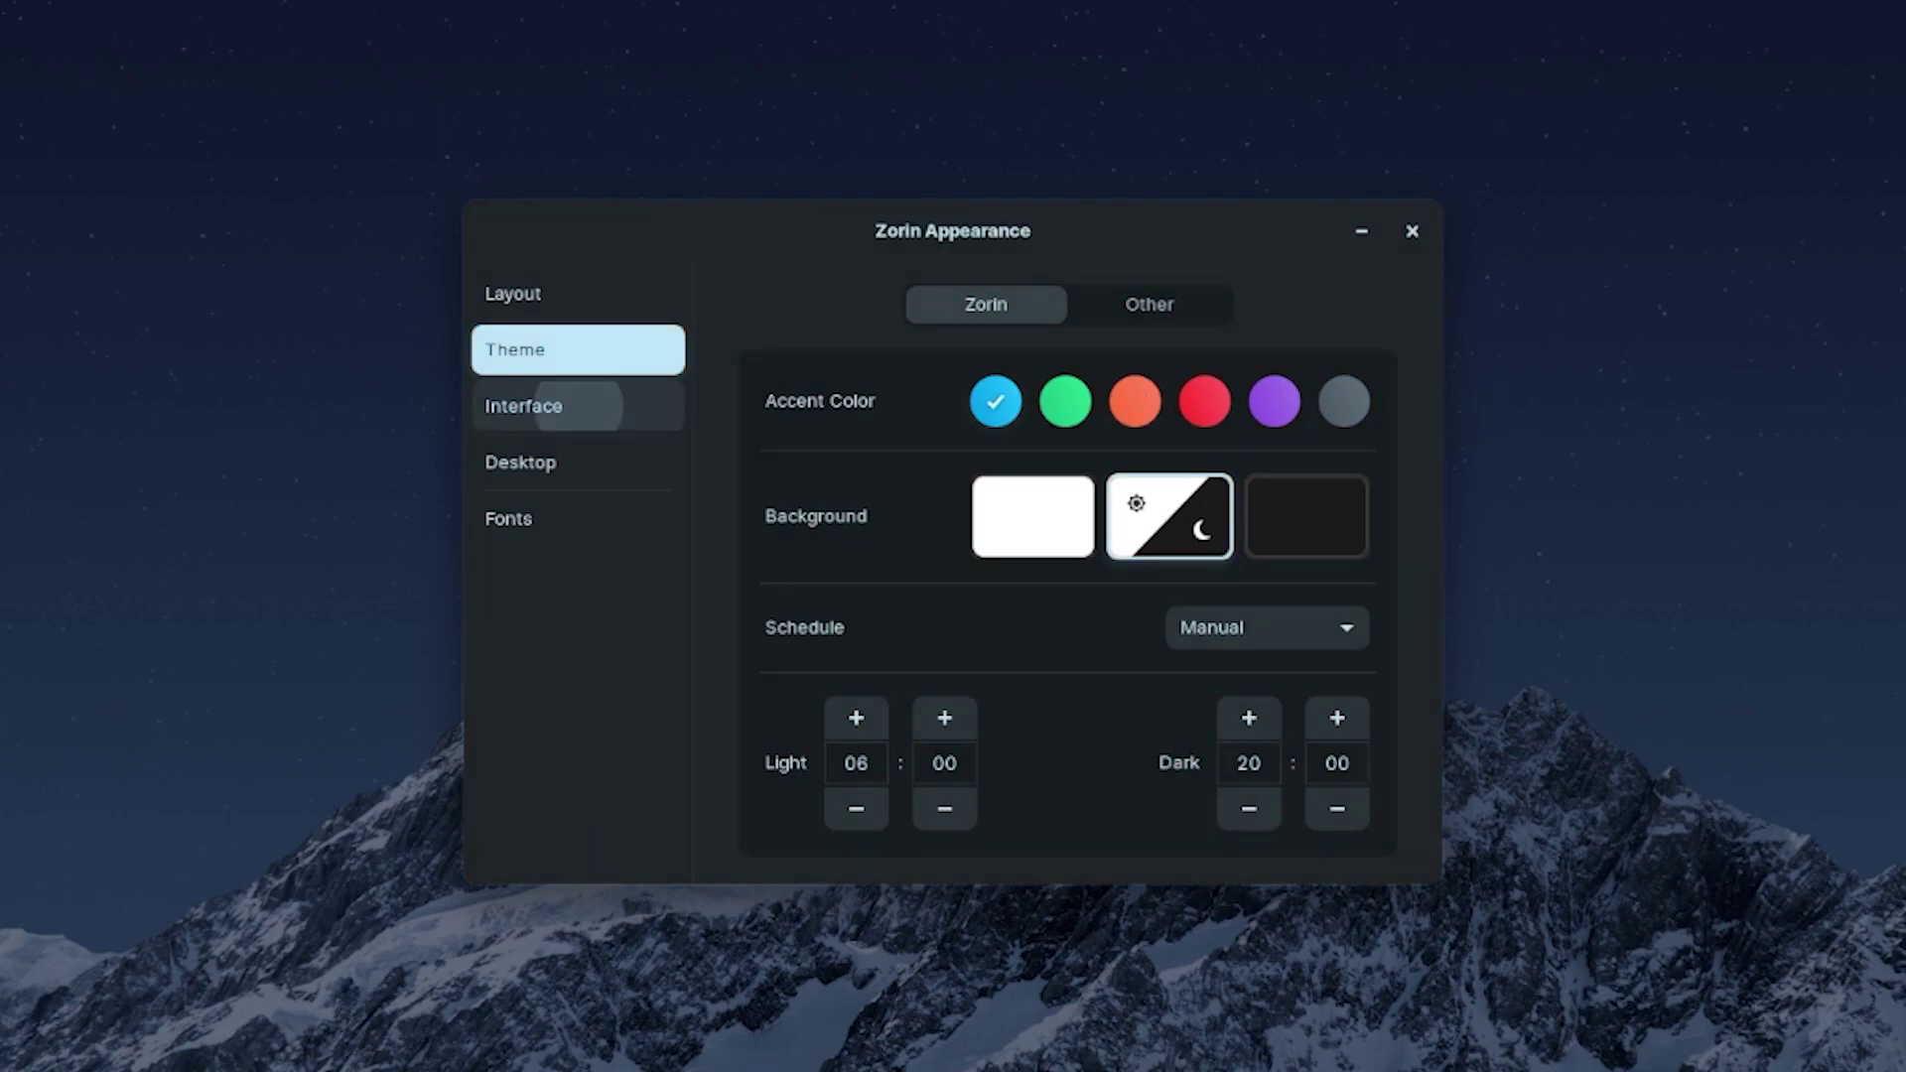
- In the interface settings, try the titlebar buttons on the Left, return them to Right, and toggle the animations
{"action": "left_click", "coordinate": [578, 406]}
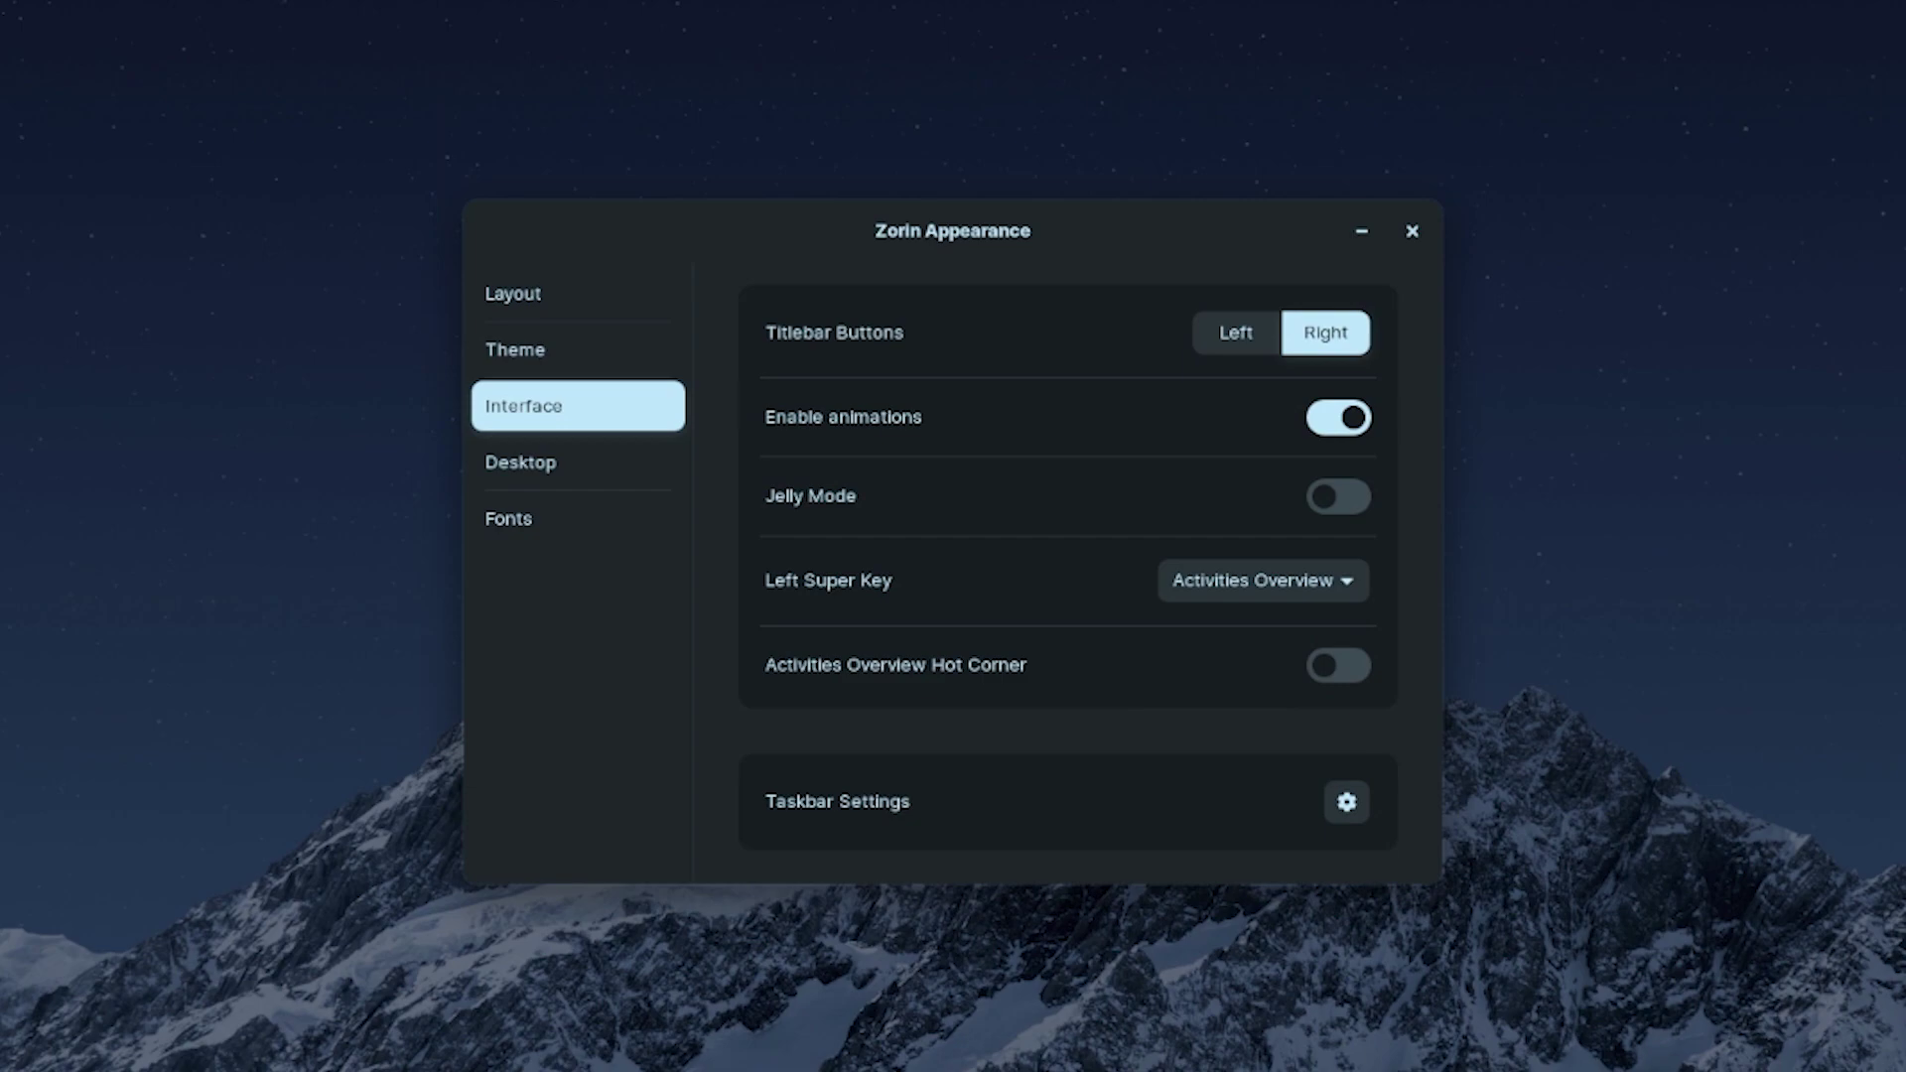
{"action": "left_click", "coordinate": [1236, 333]}
{"action": "left_click", "coordinate": [1325, 333]}
{"action": "left_click", "coordinate": [1236, 332]}
{"action": "left_click", "coordinate": [1325, 333]}
{"action": "left_click", "coordinate": [1339, 417]}
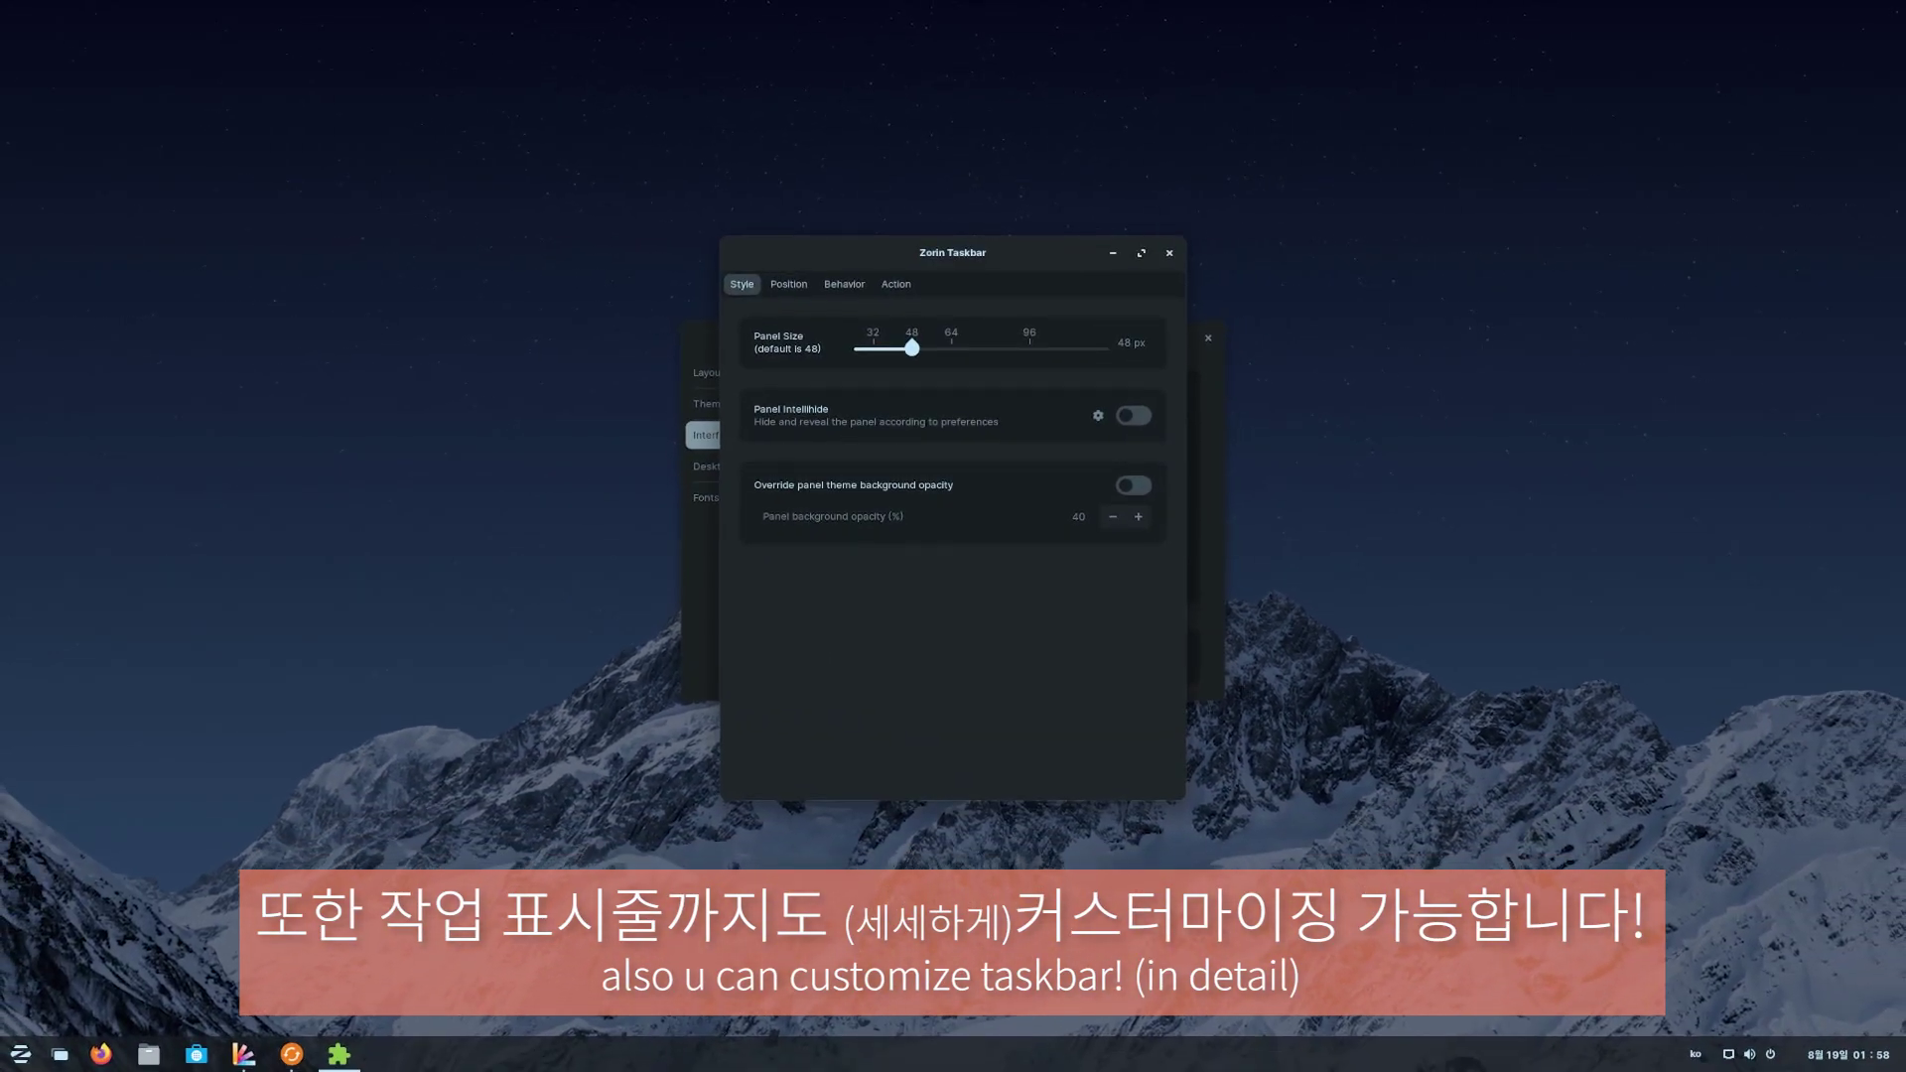
- Try the maximum taskbar panel size, return it to 48 px, and try Panel Intellihide with its options
{"action": "left_click_drag", "start_coordinate": [911, 348], "coordinate": [1093, 348]}
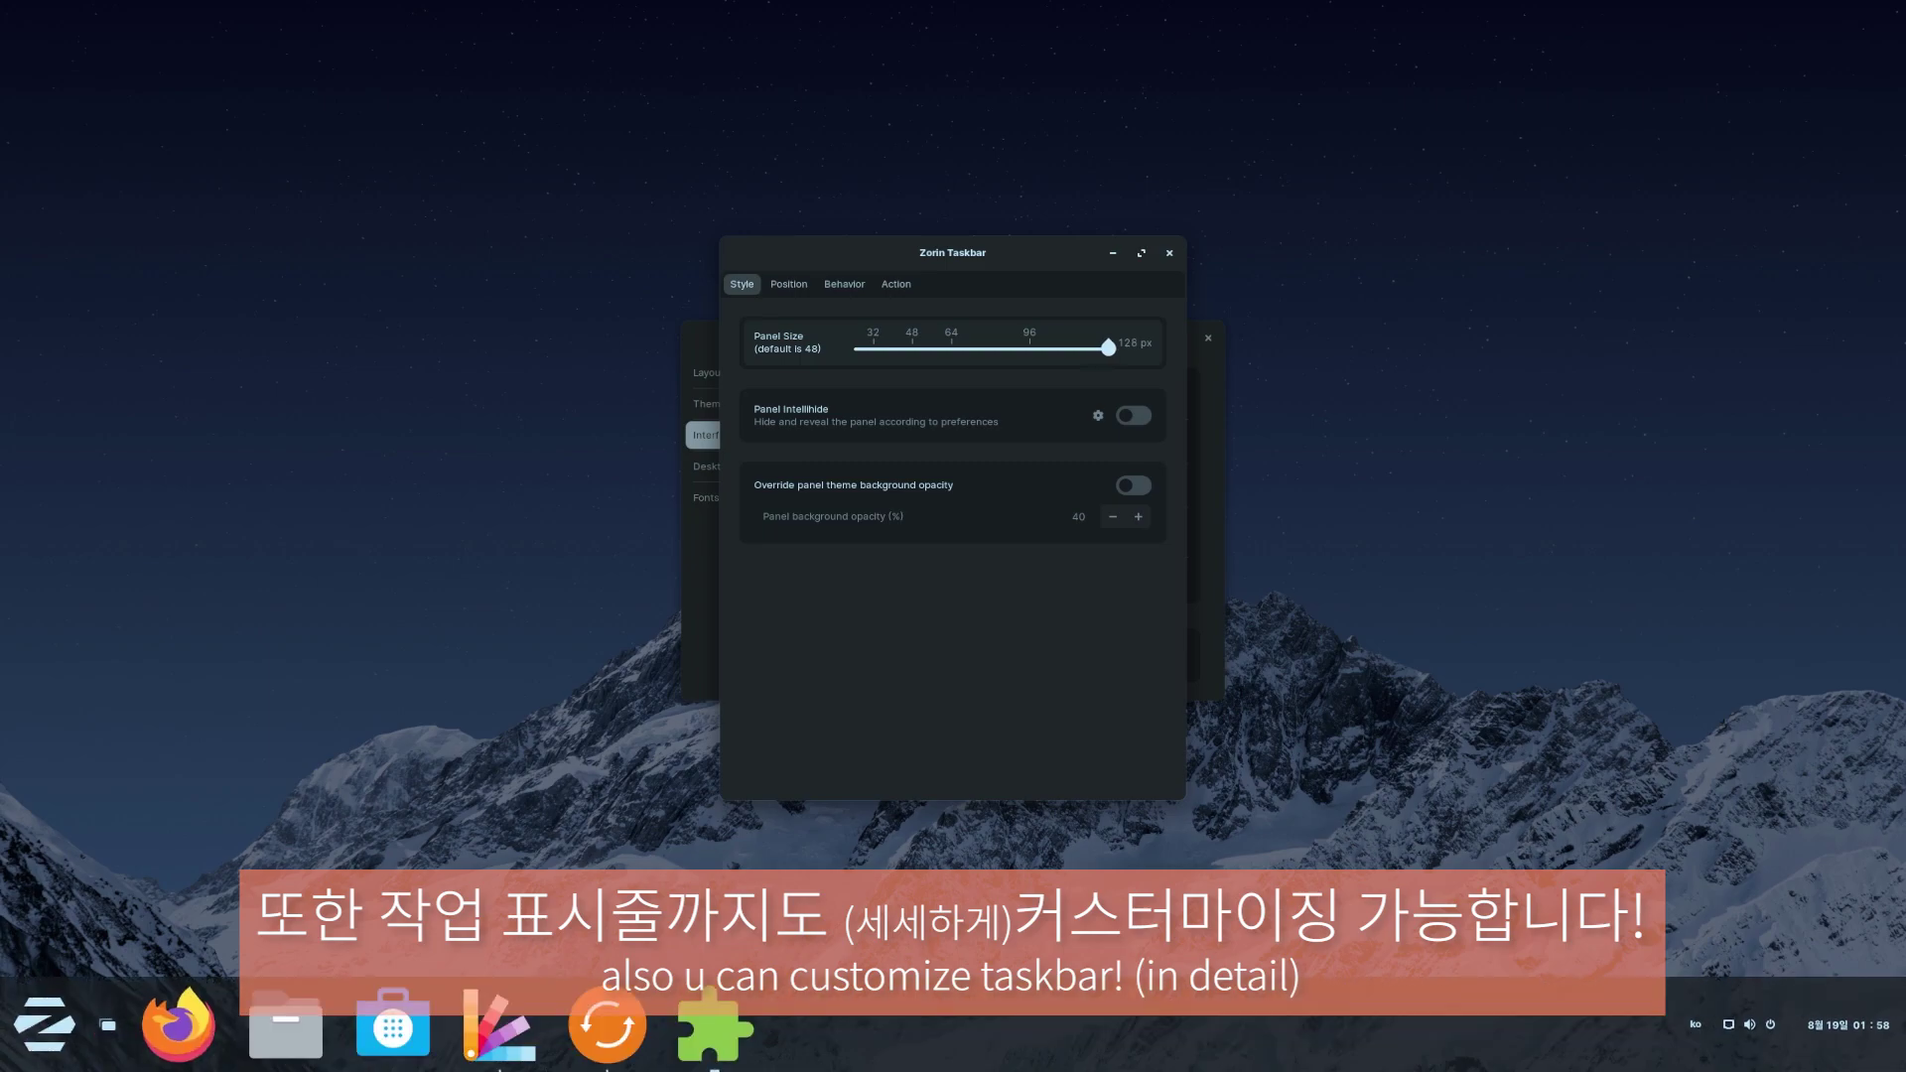
{"action": "left_click_drag", "start_coordinate": [1108, 347], "coordinate": [917, 347]}
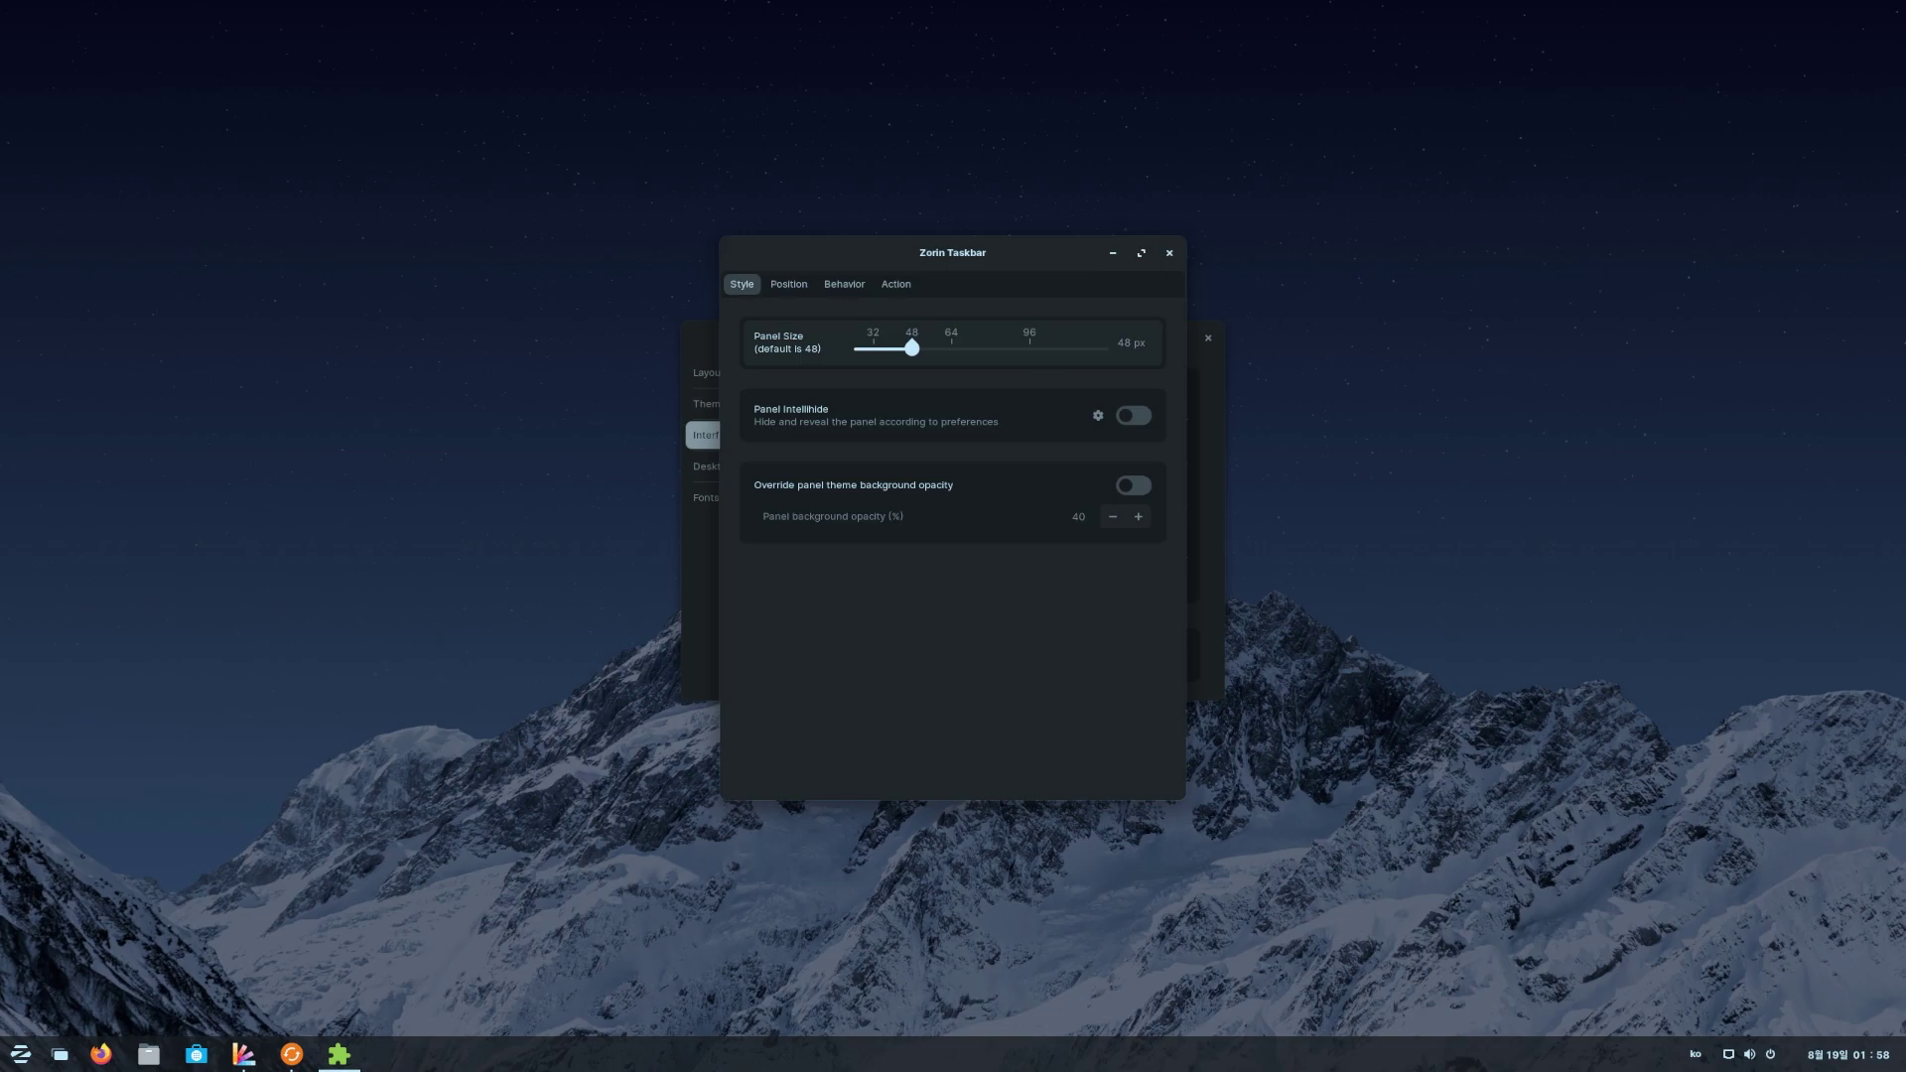
{"action": "left_click", "coordinate": [1134, 416]}
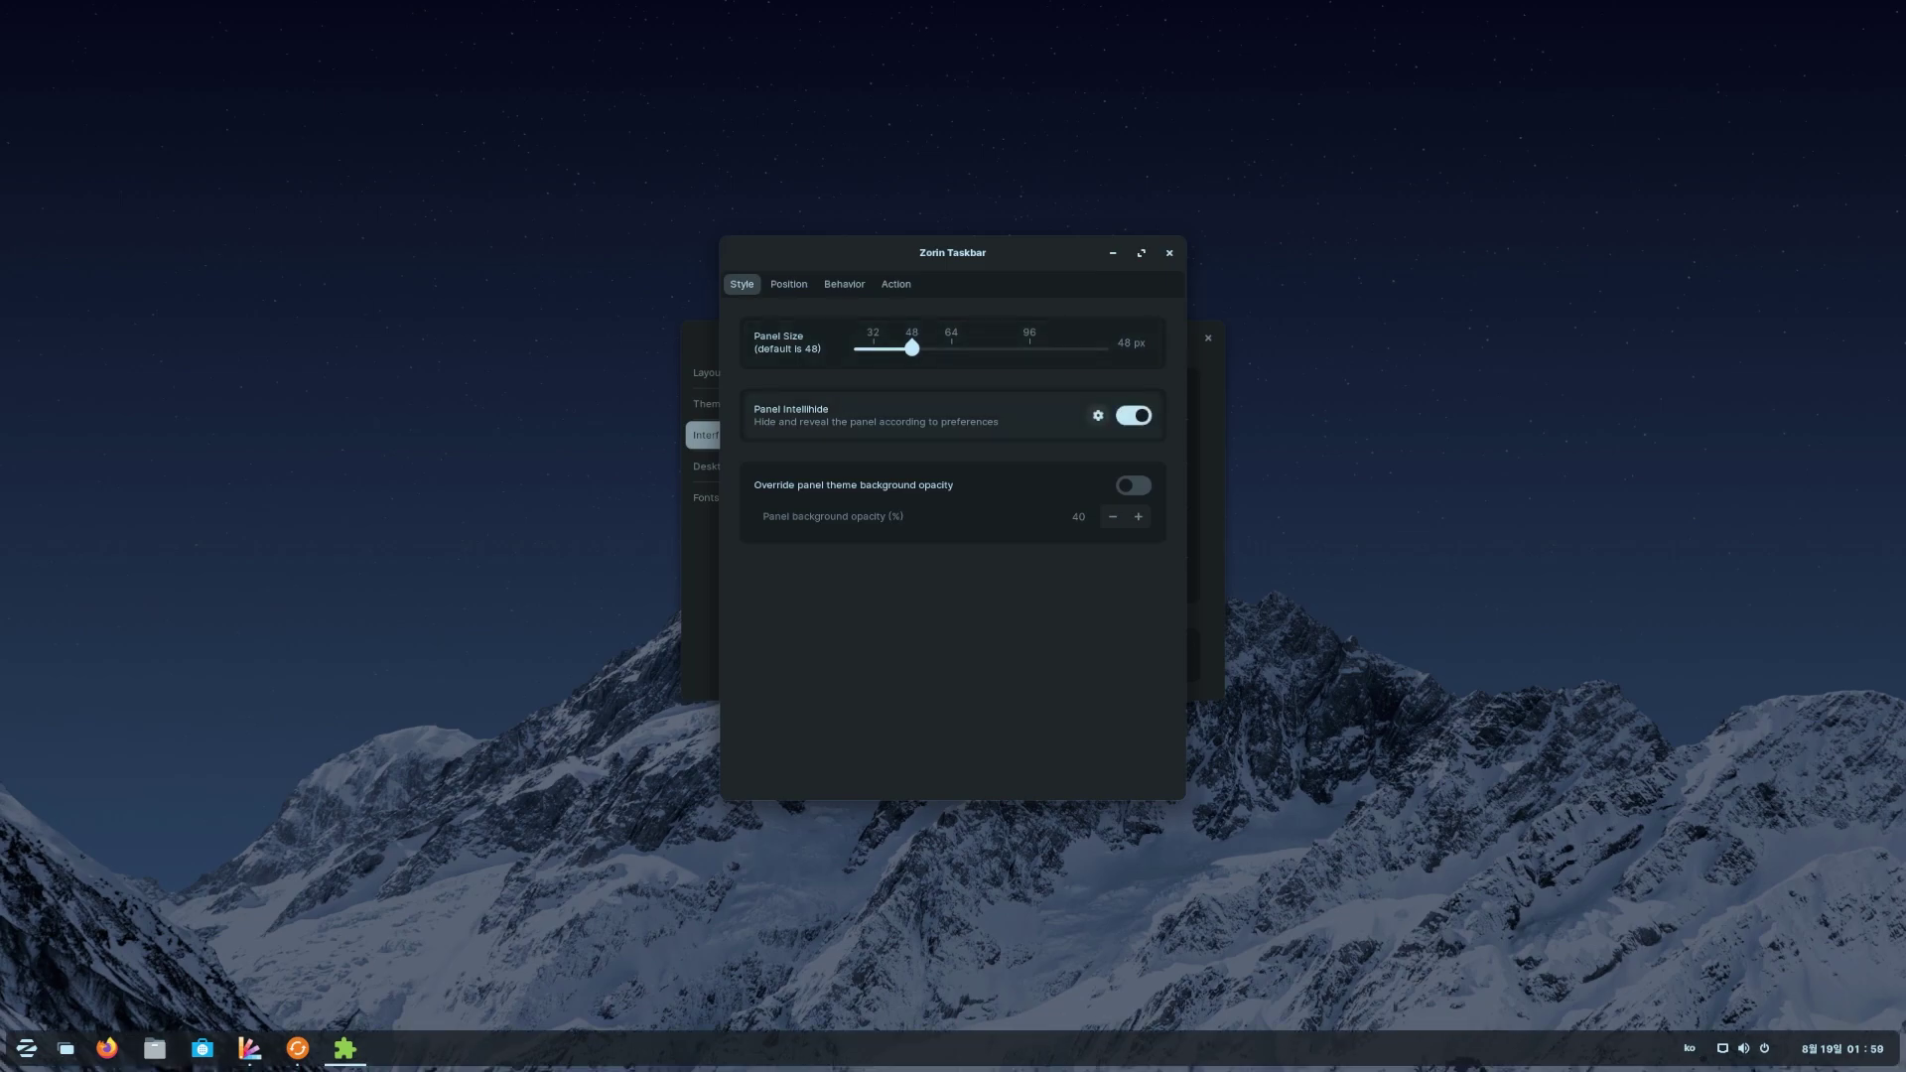
{"action": "left_click", "coordinate": [1097, 415]}
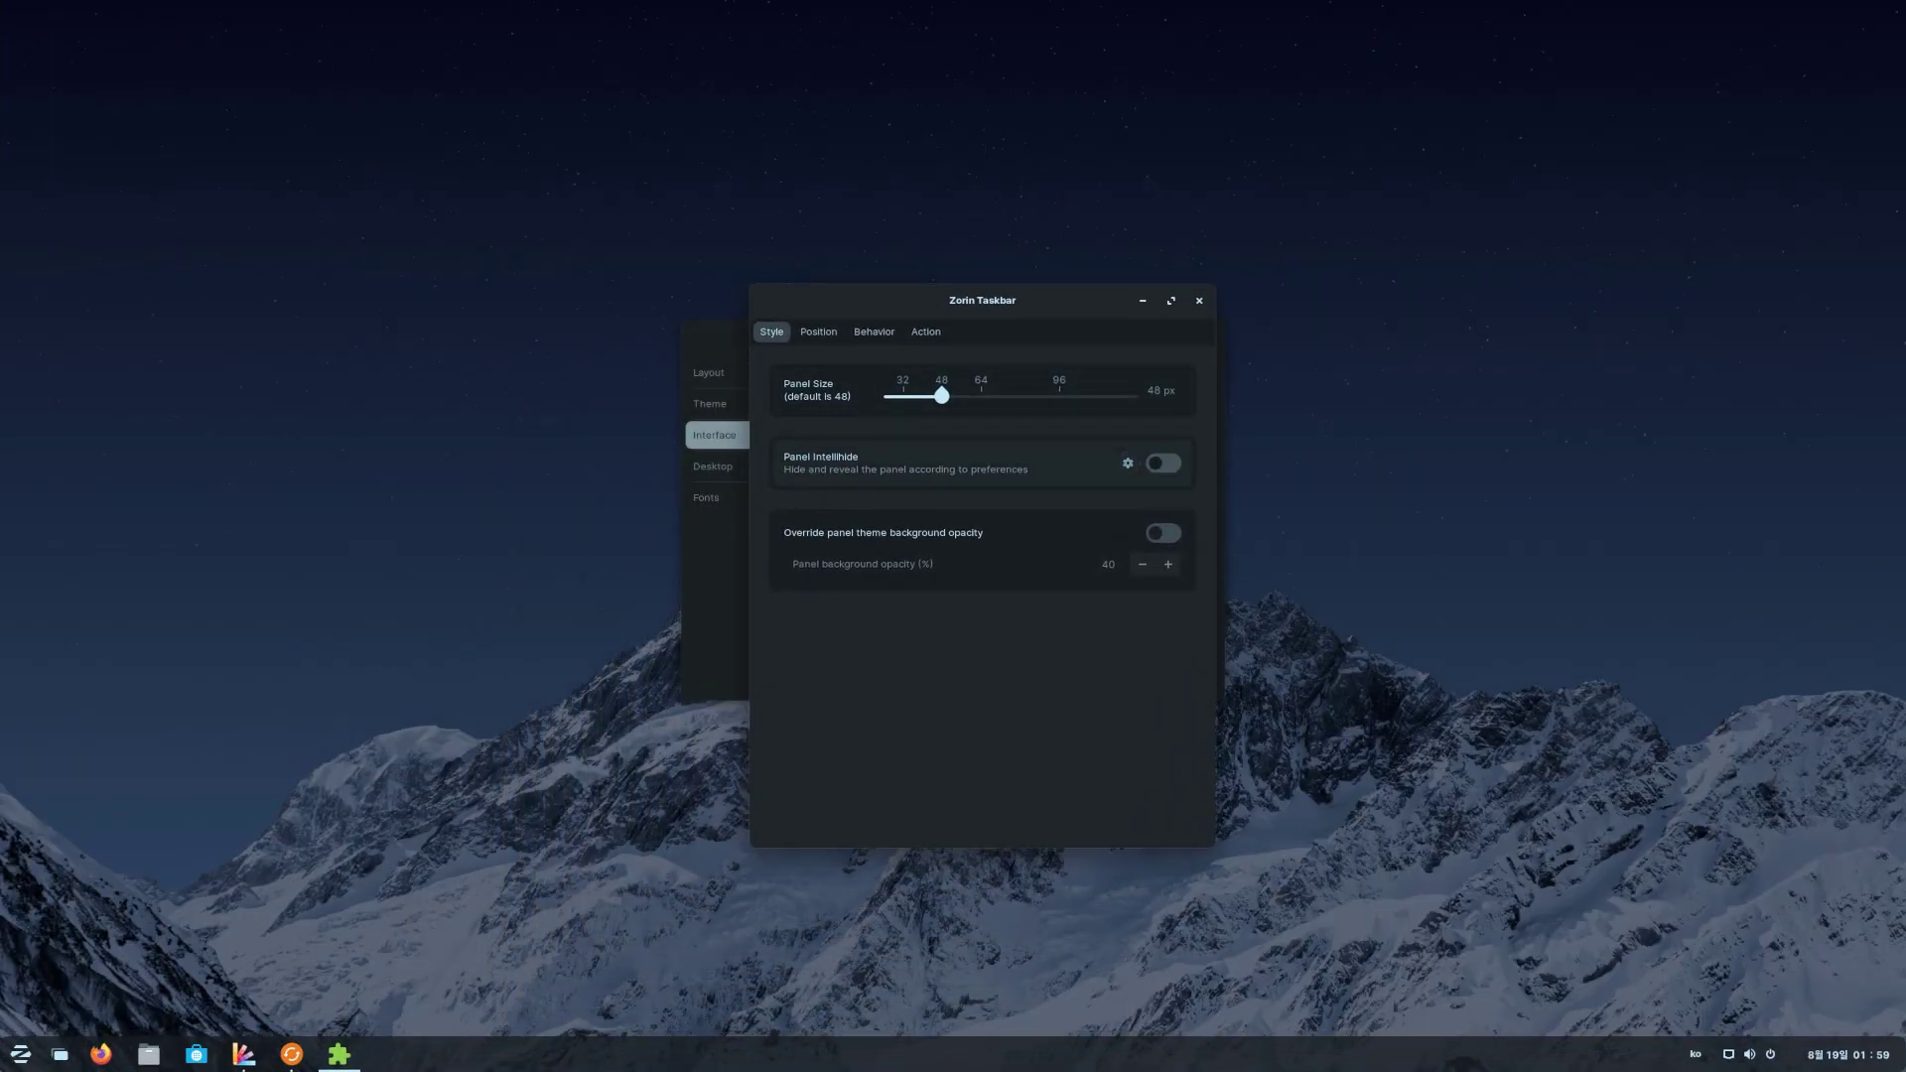
- Override the panel theme background opacity and set the panel background opacity to 0%
{"action": "left_click", "coordinate": [1164, 533]}
{"action": "left_click", "coordinate": [1143, 565]}
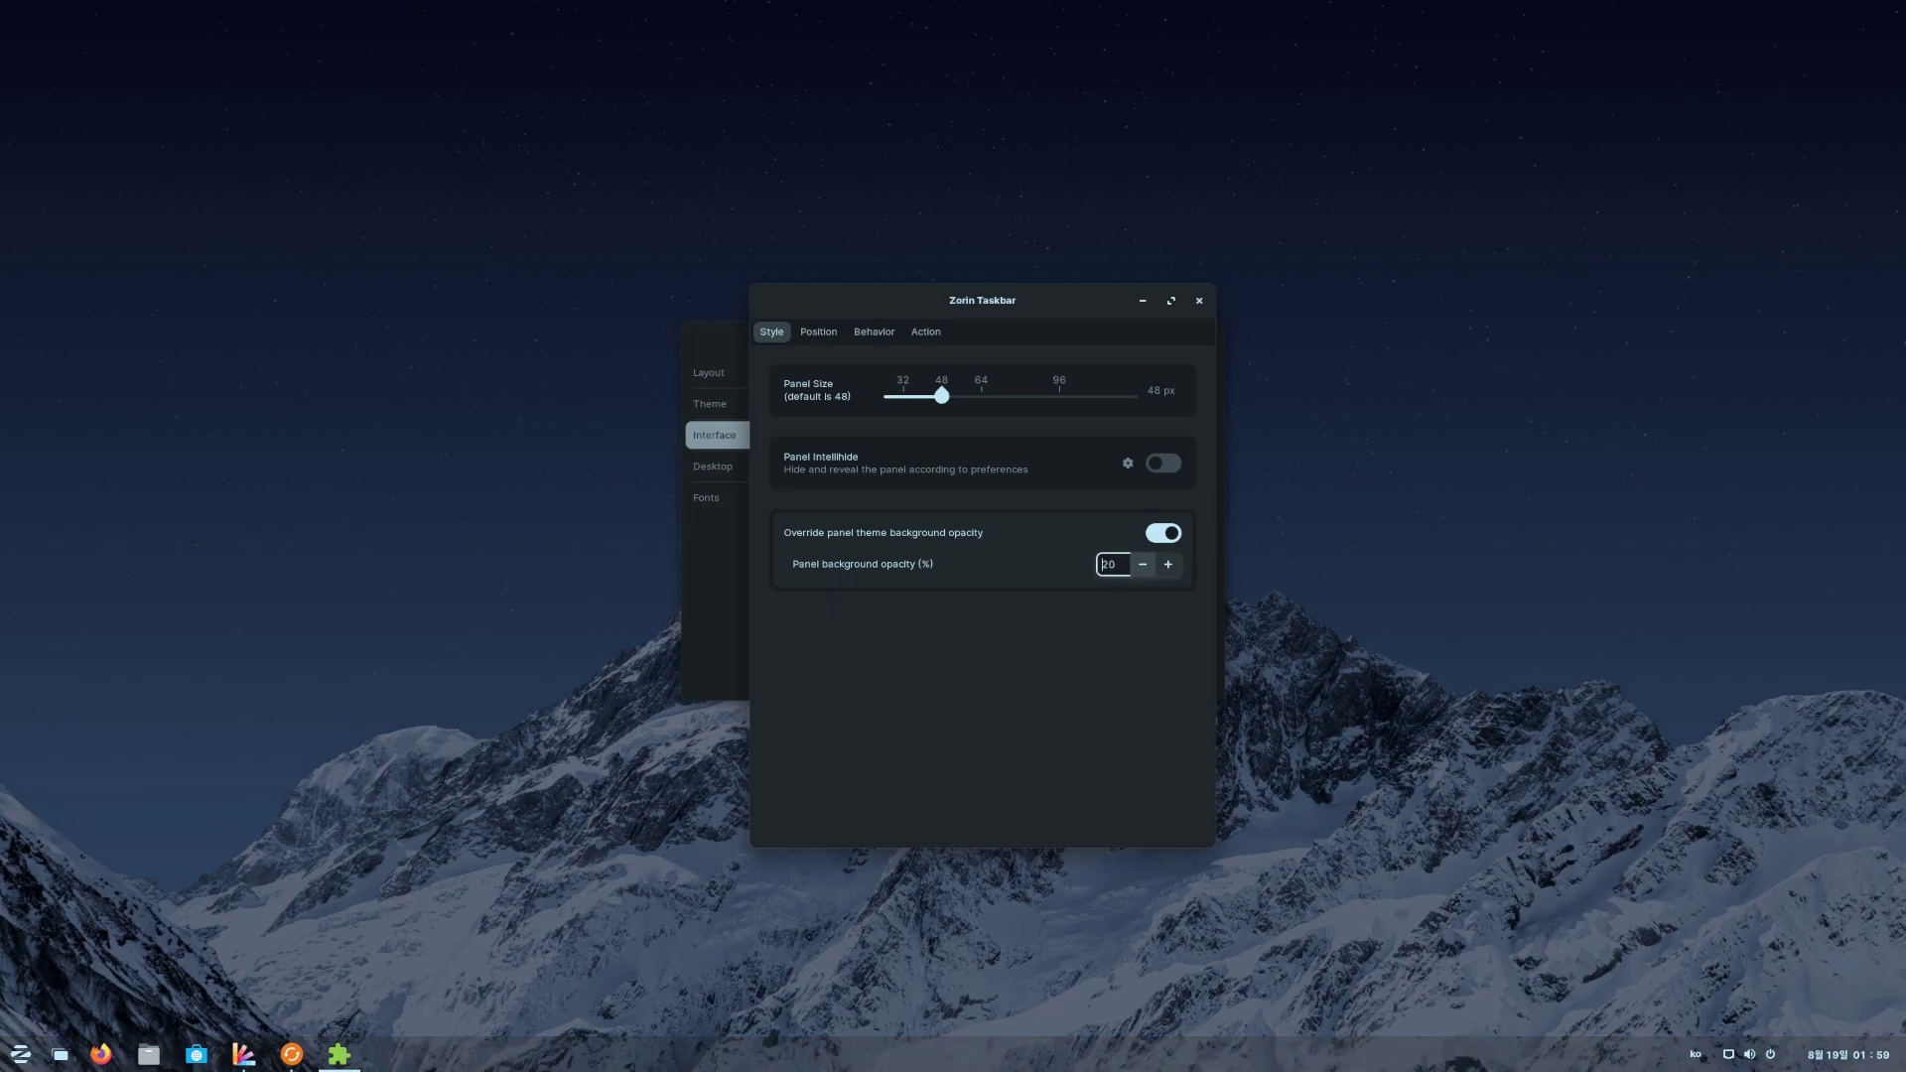
{"action": "left_click", "coordinate": [1143, 565]}
{"action": "left_click", "coordinate": [1143, 565]}
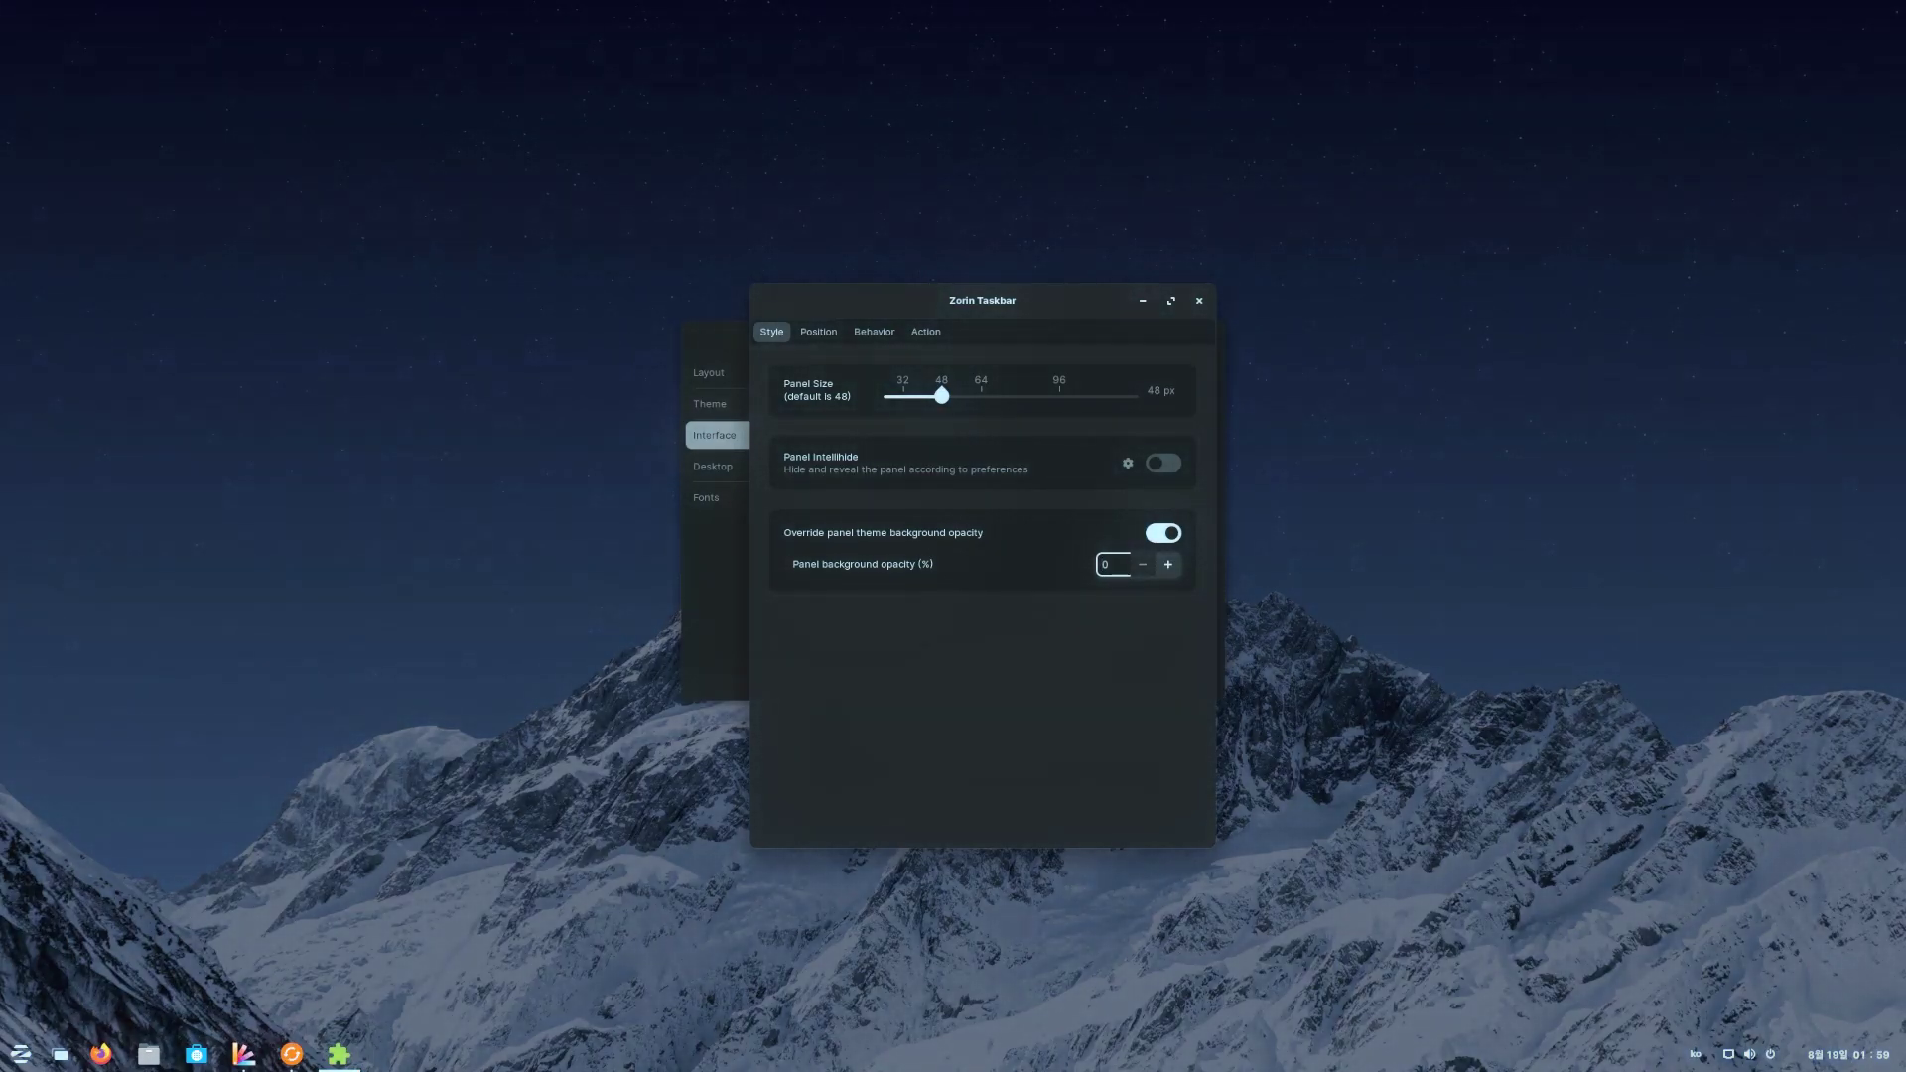
- In the taskbar position settings, try the Right, Left and Top panel screen positions, and return the panel to Bottom
{"action": "left_click", "coordinate": [820, 333]}
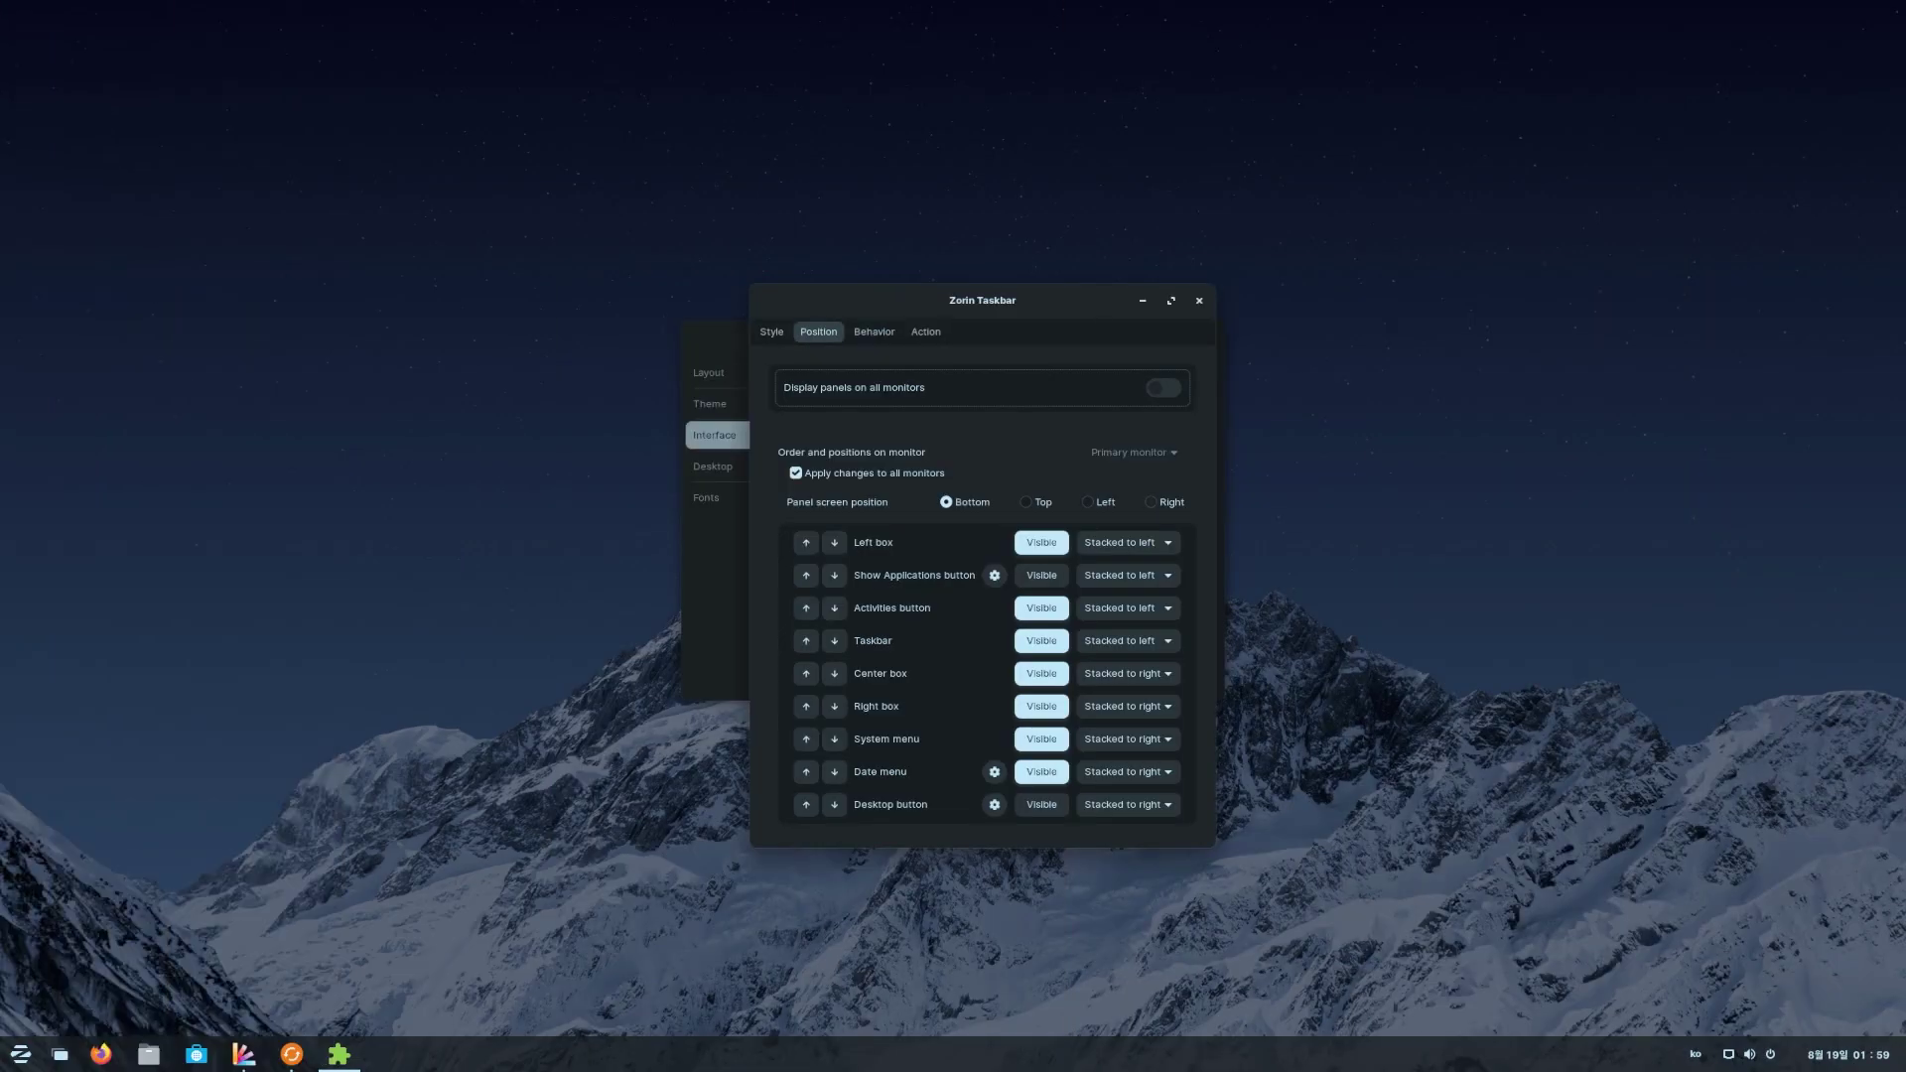
{"action": "left_click", "coordinate": [1177, 503]}
{"action": "key", "text": "Left"}
{"action": "key", "text": "Left"}
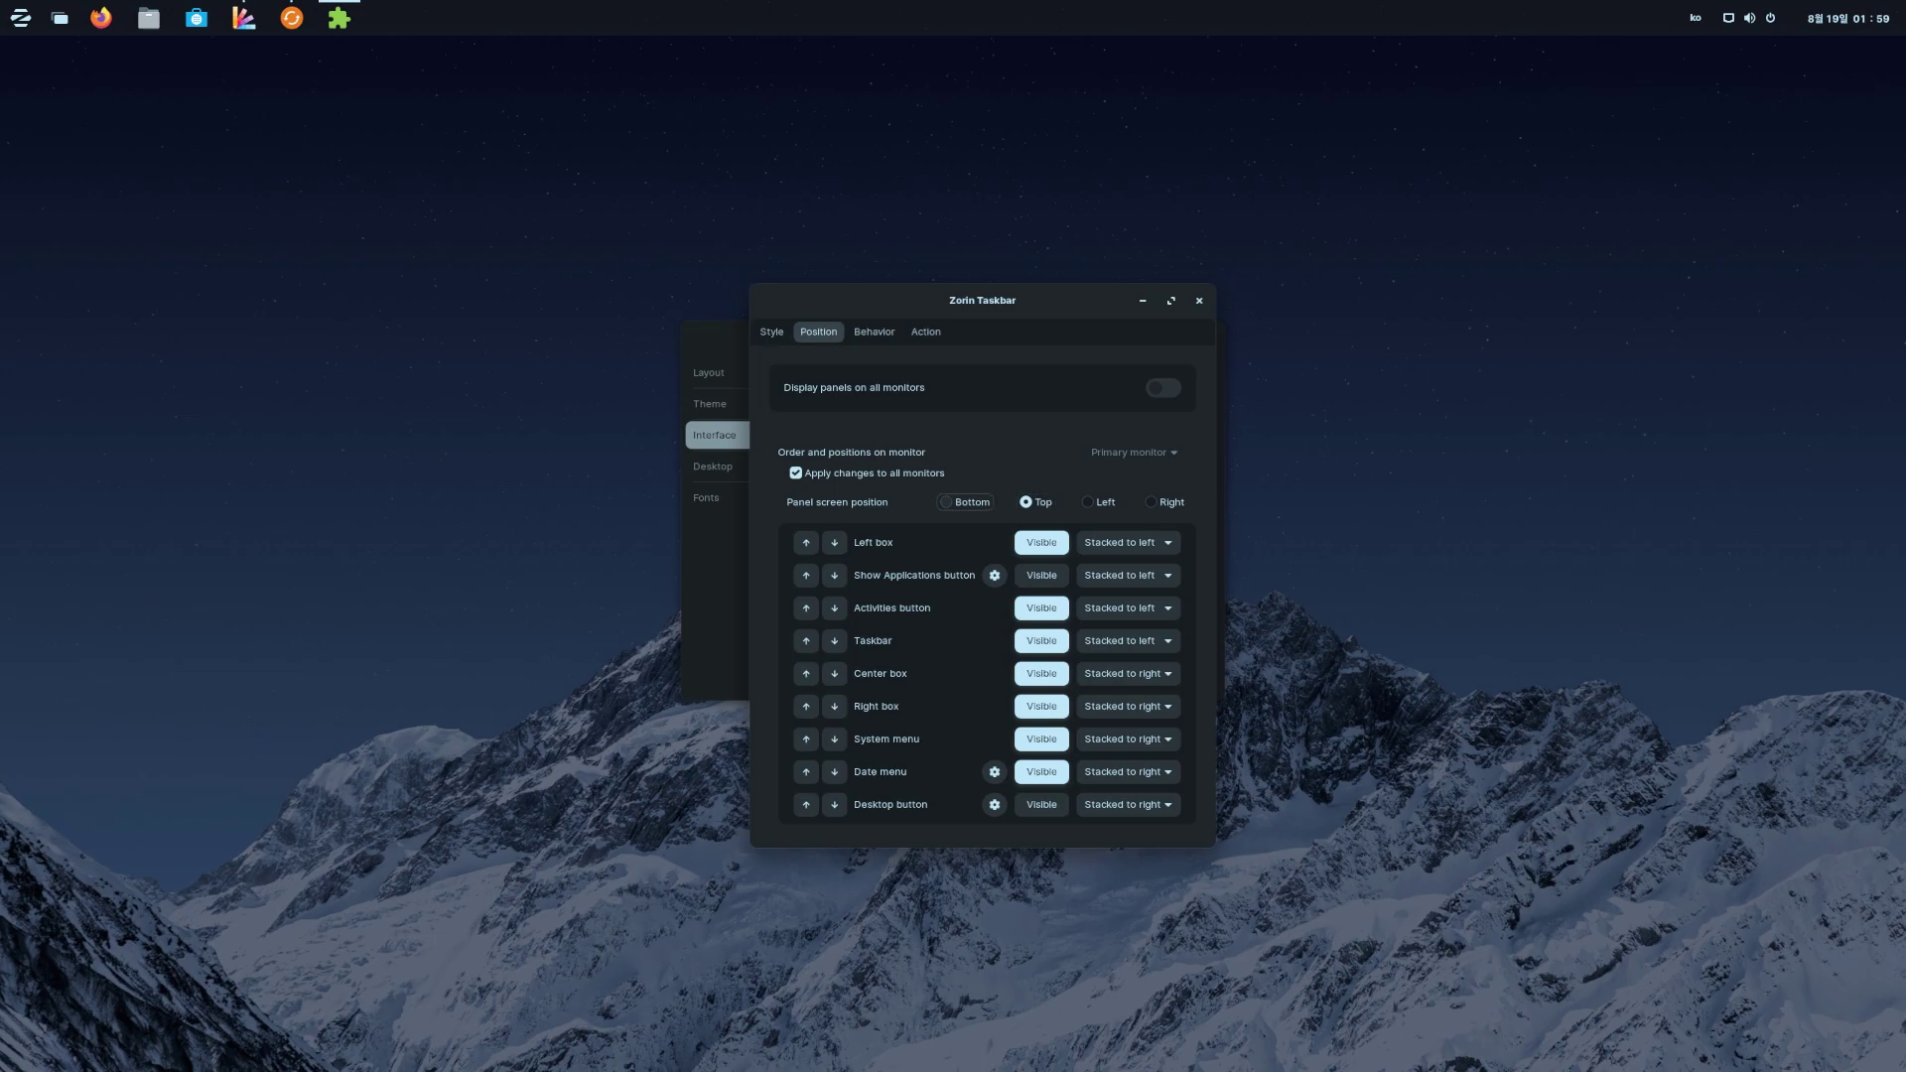
{"action": "key", "text": "Left"}
- Change the position of the panel's Left box element to Monitor Center
{"action": "key", "text": "Tab"}
{"action": "scroll", "coordinate": [1129, 543], "scroll_direction": "down", "scroll_amount": 3}
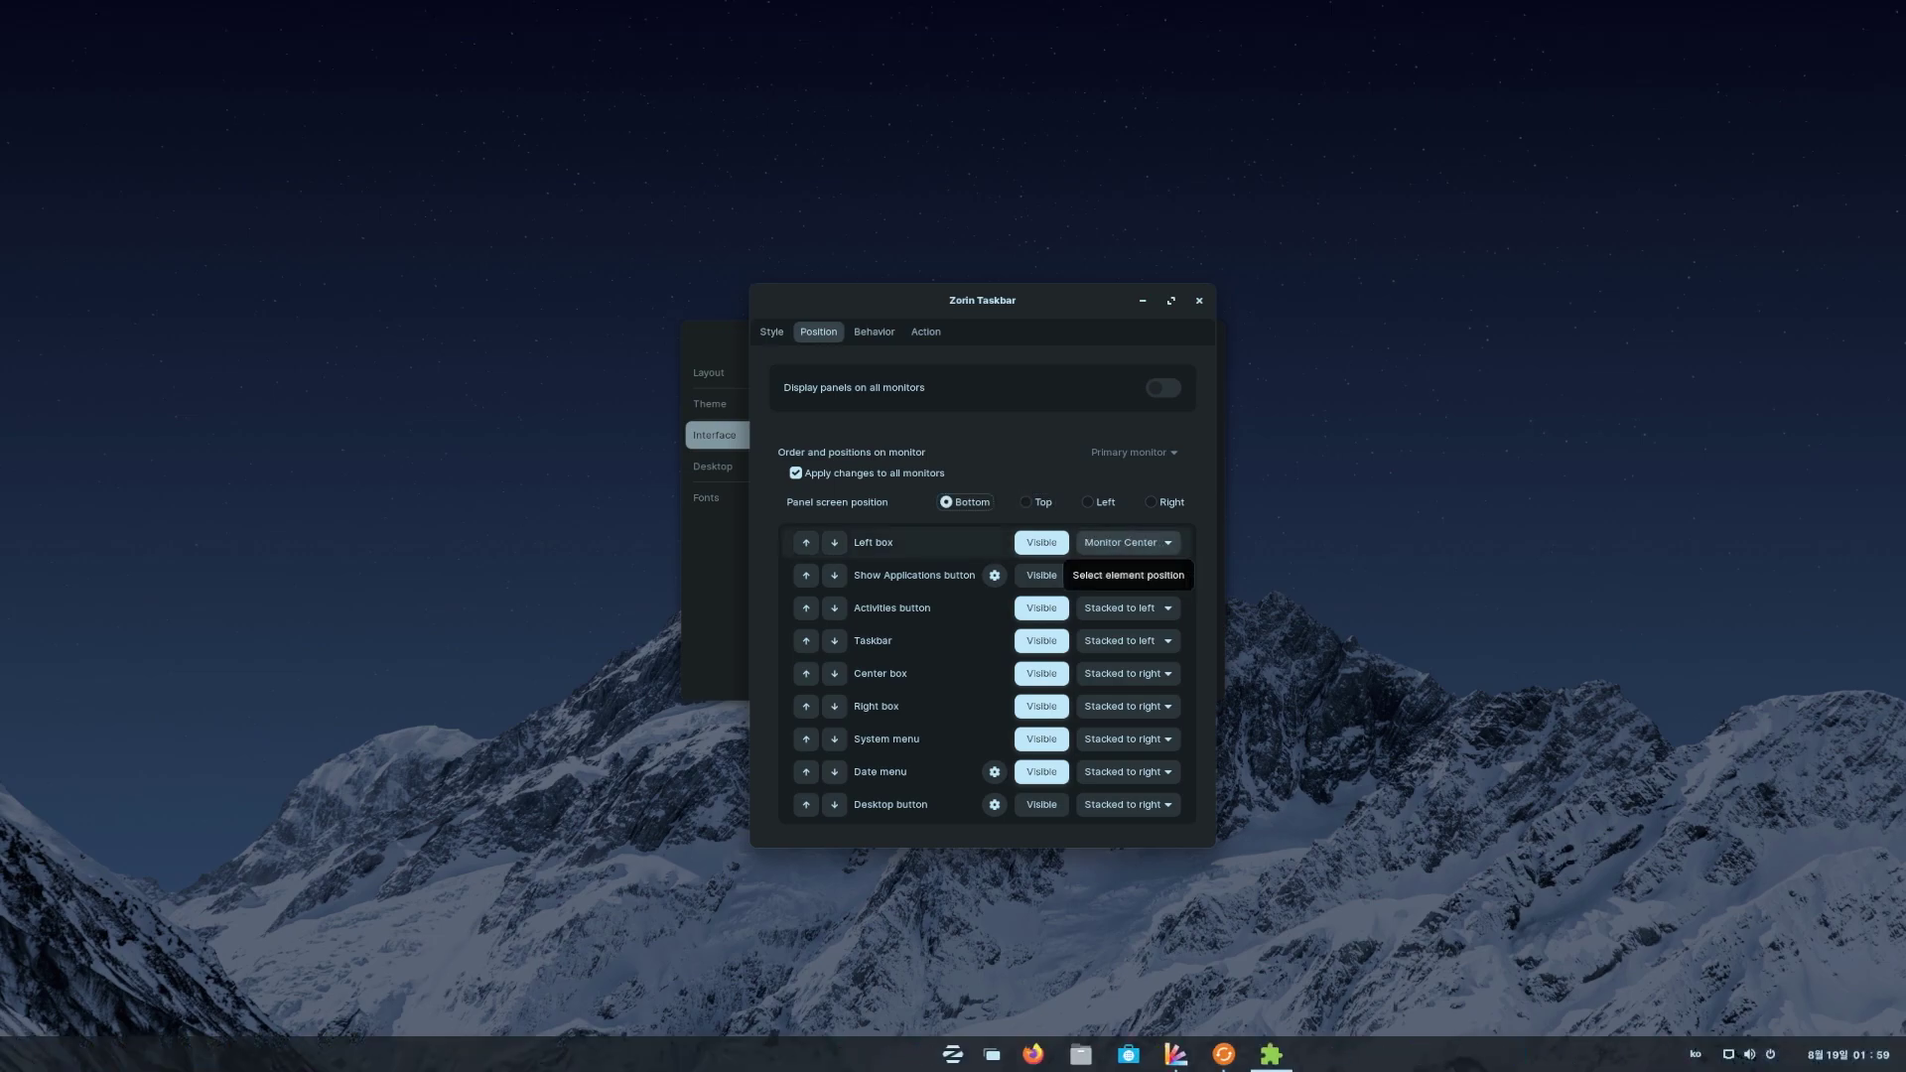
{"action": "scroll", "coordinate": [1129, 543], "scroll_direction": "up", "scroll_amount": 1}
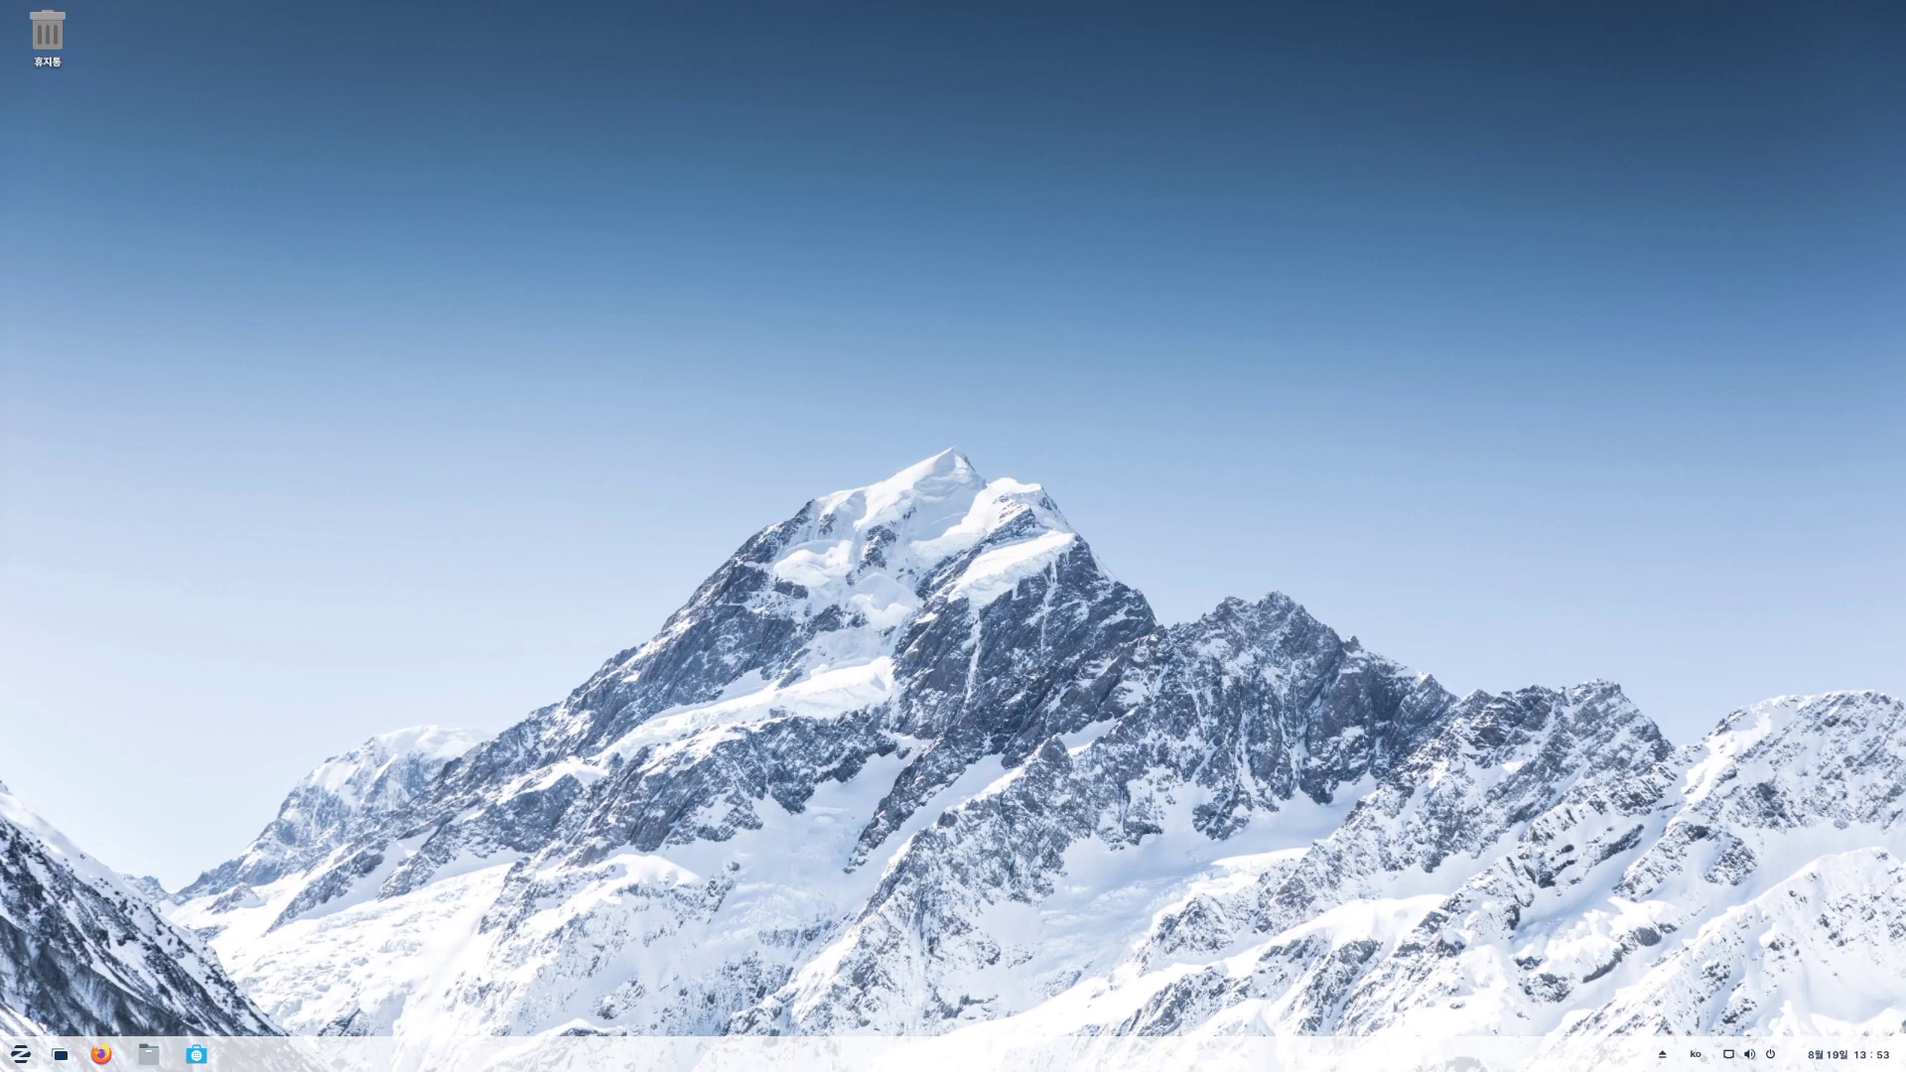
- Examine the calendar and notification panel belonging to the taskbar clock
{"action": "left_click", "coordinate": [1848, 1054]}
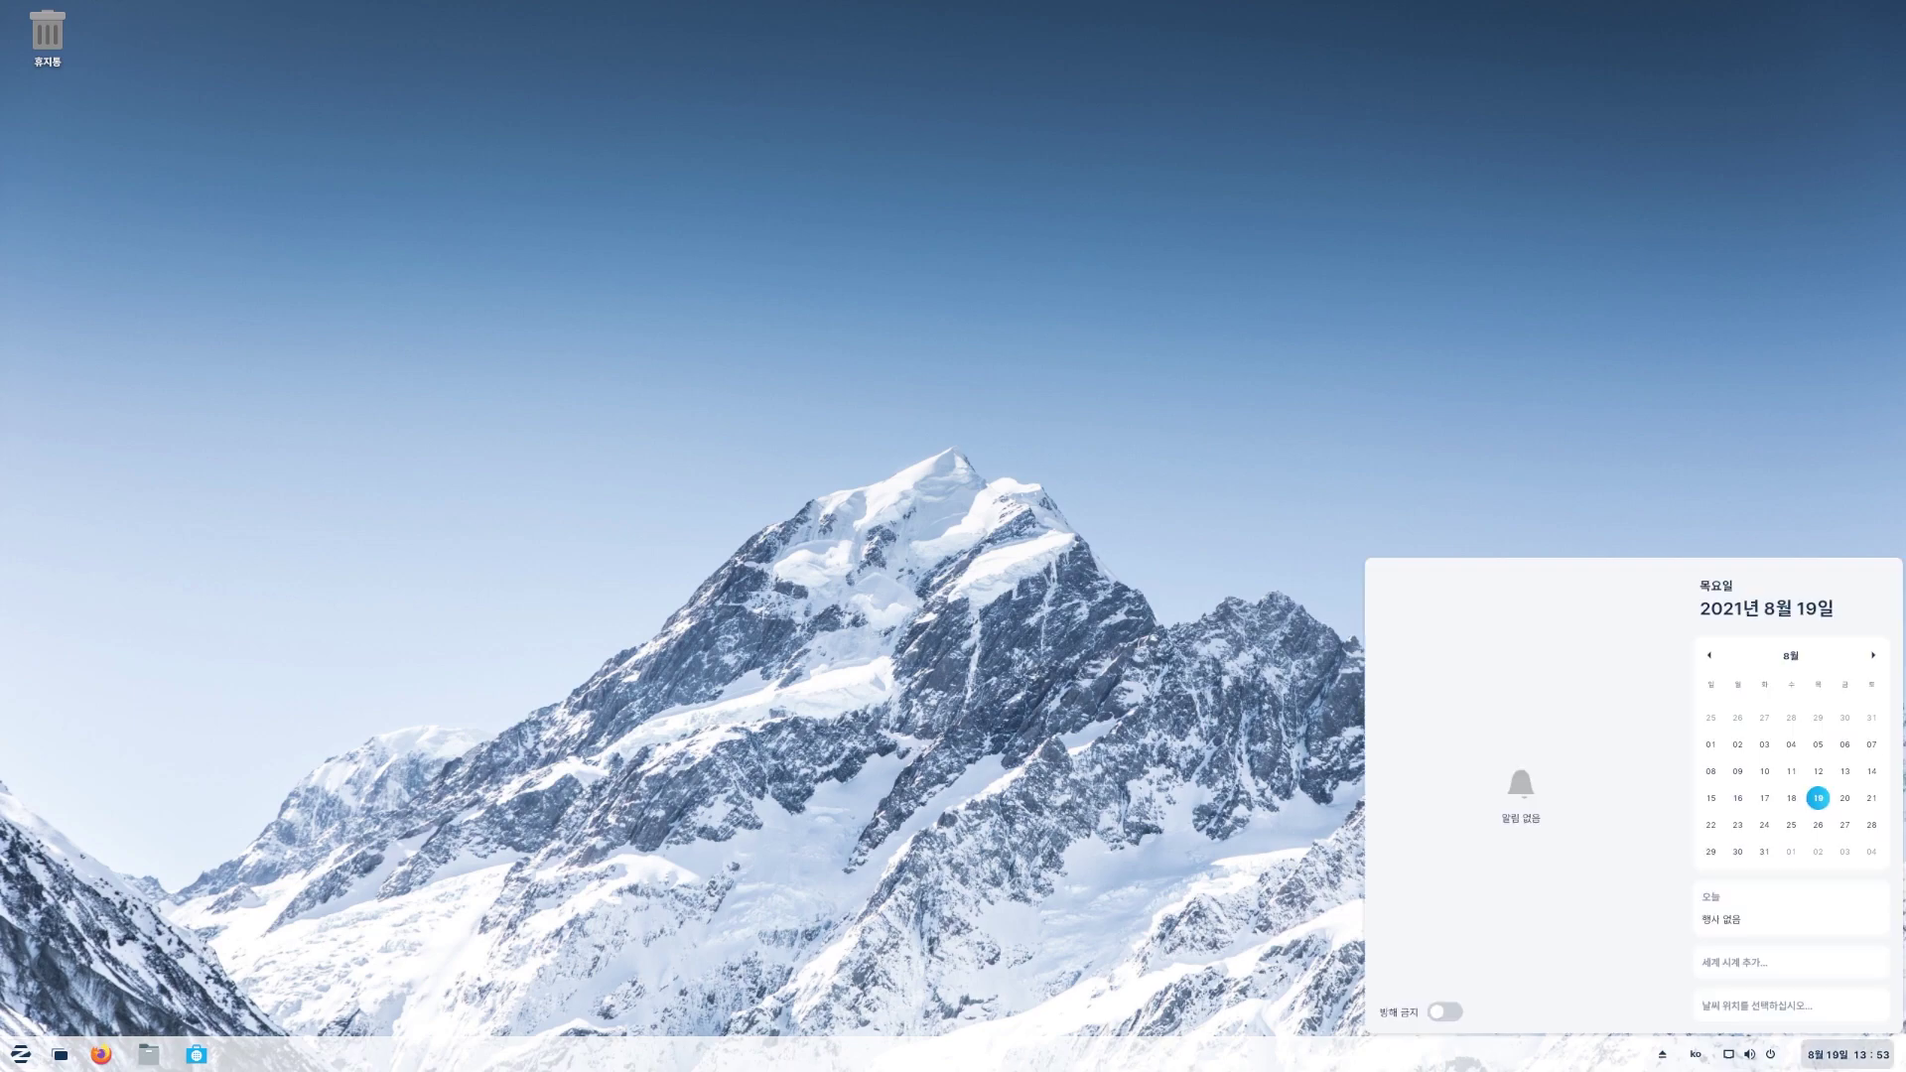
{"action": "left_click", "coordinate": [1848, 1055]}
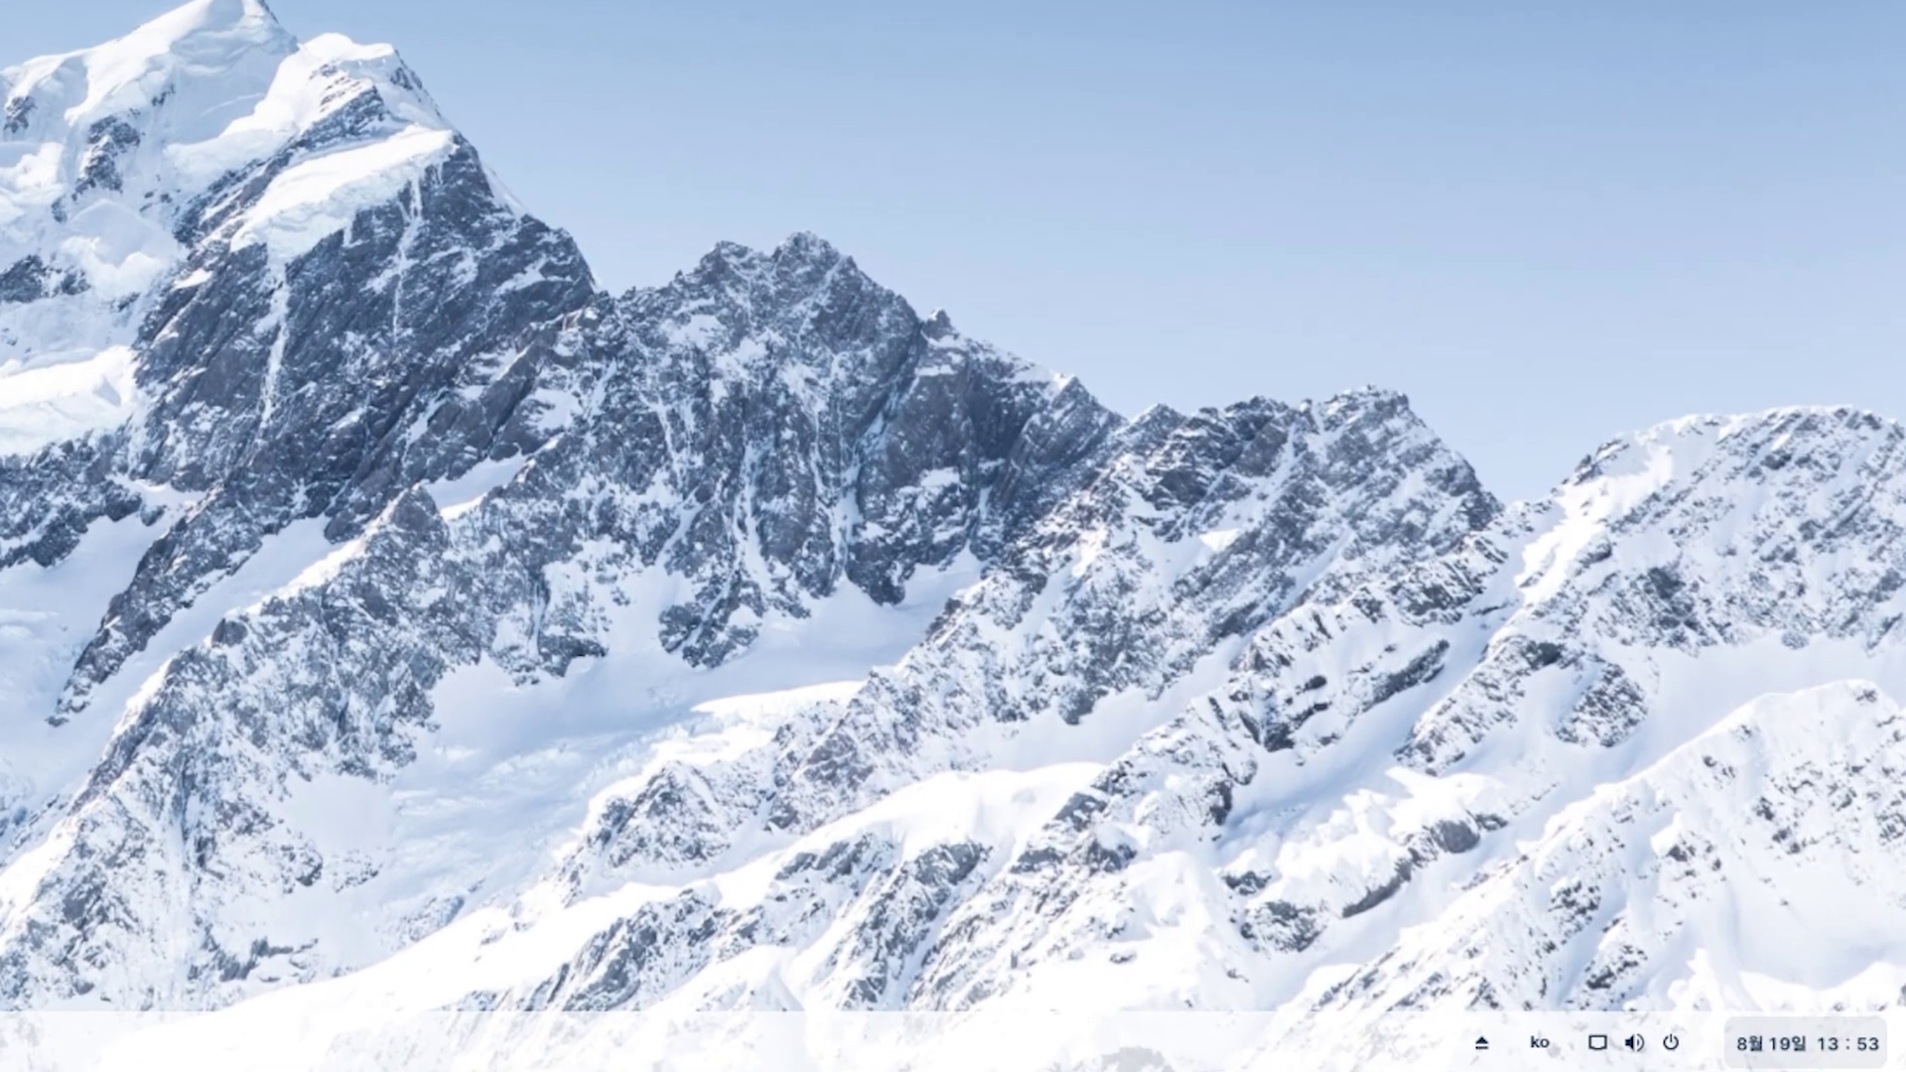
{"action": "left_click", "coordinate": [1807, 1044]}
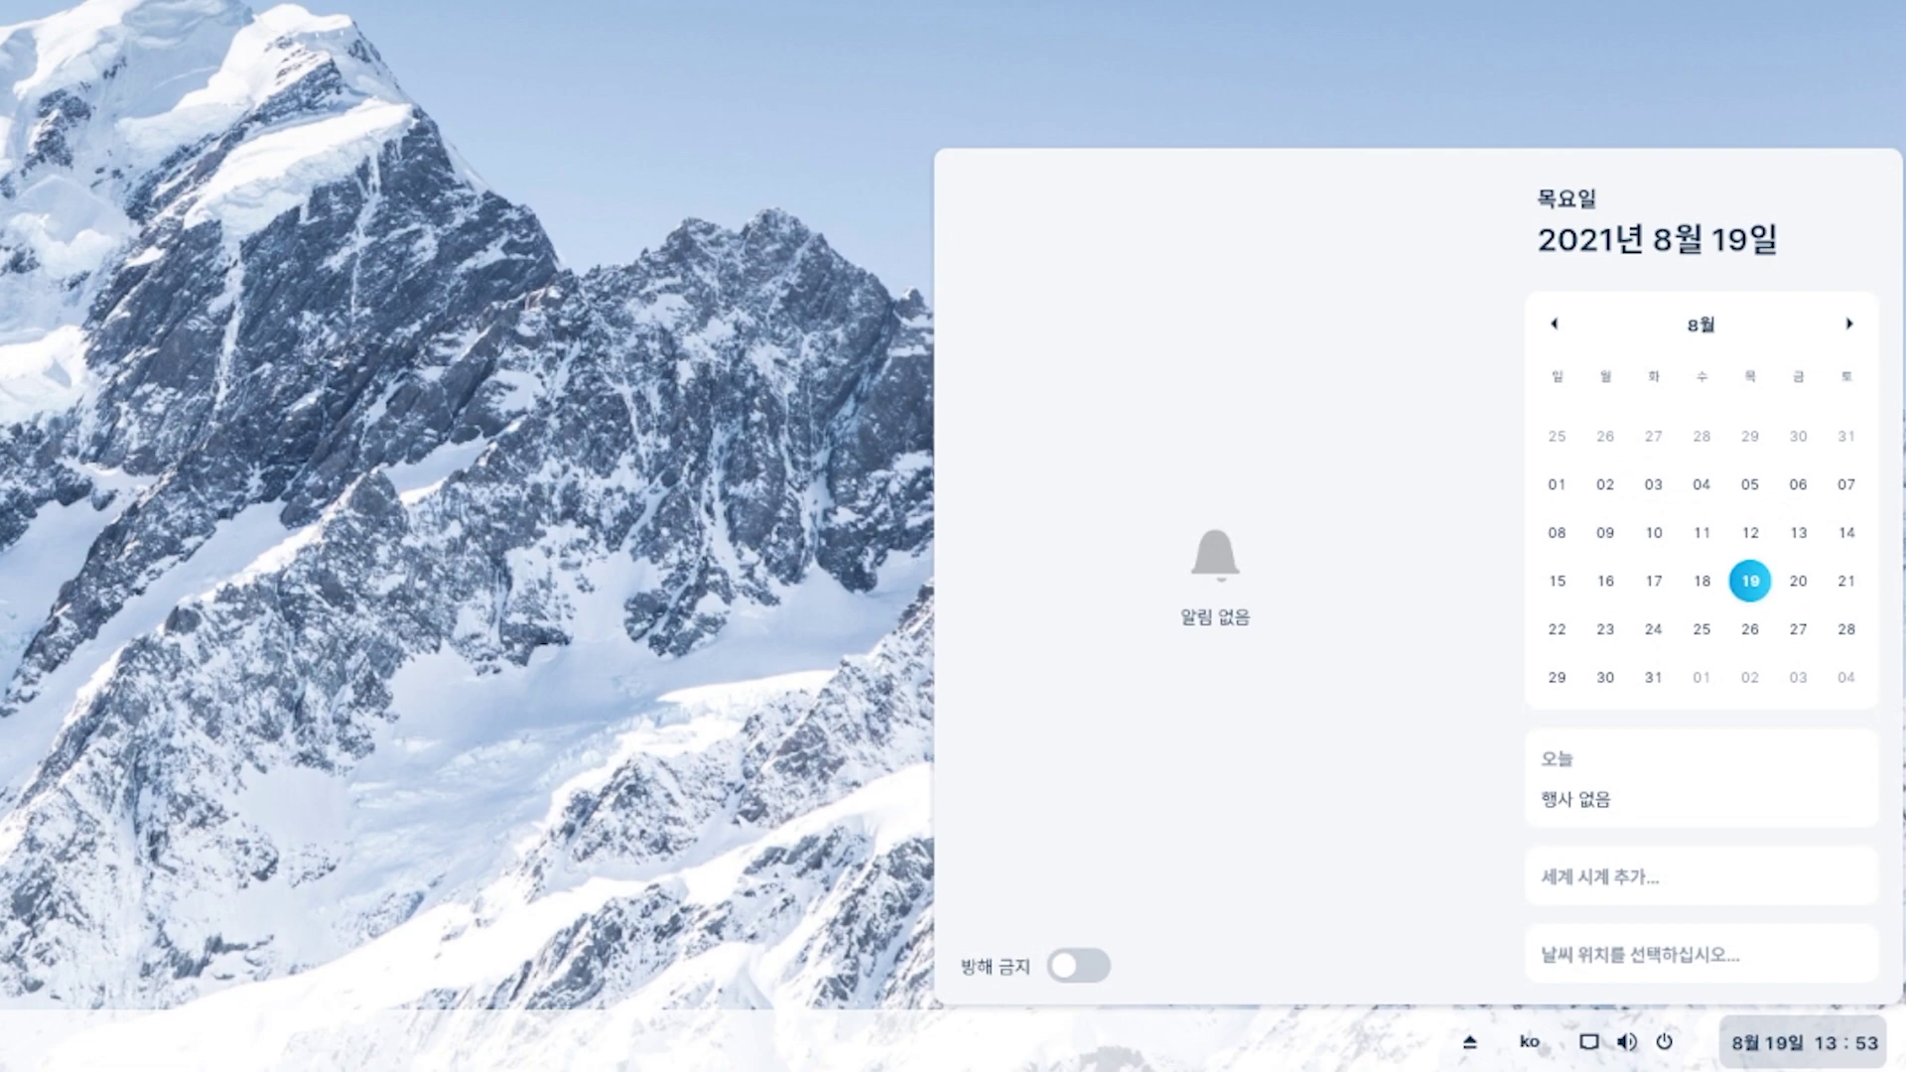
- View the system menu with its volume, network and power options, and choose 한국어 (Hangul) as the input source
{"action": "left_click", "coordinate": [1627, 1042]}
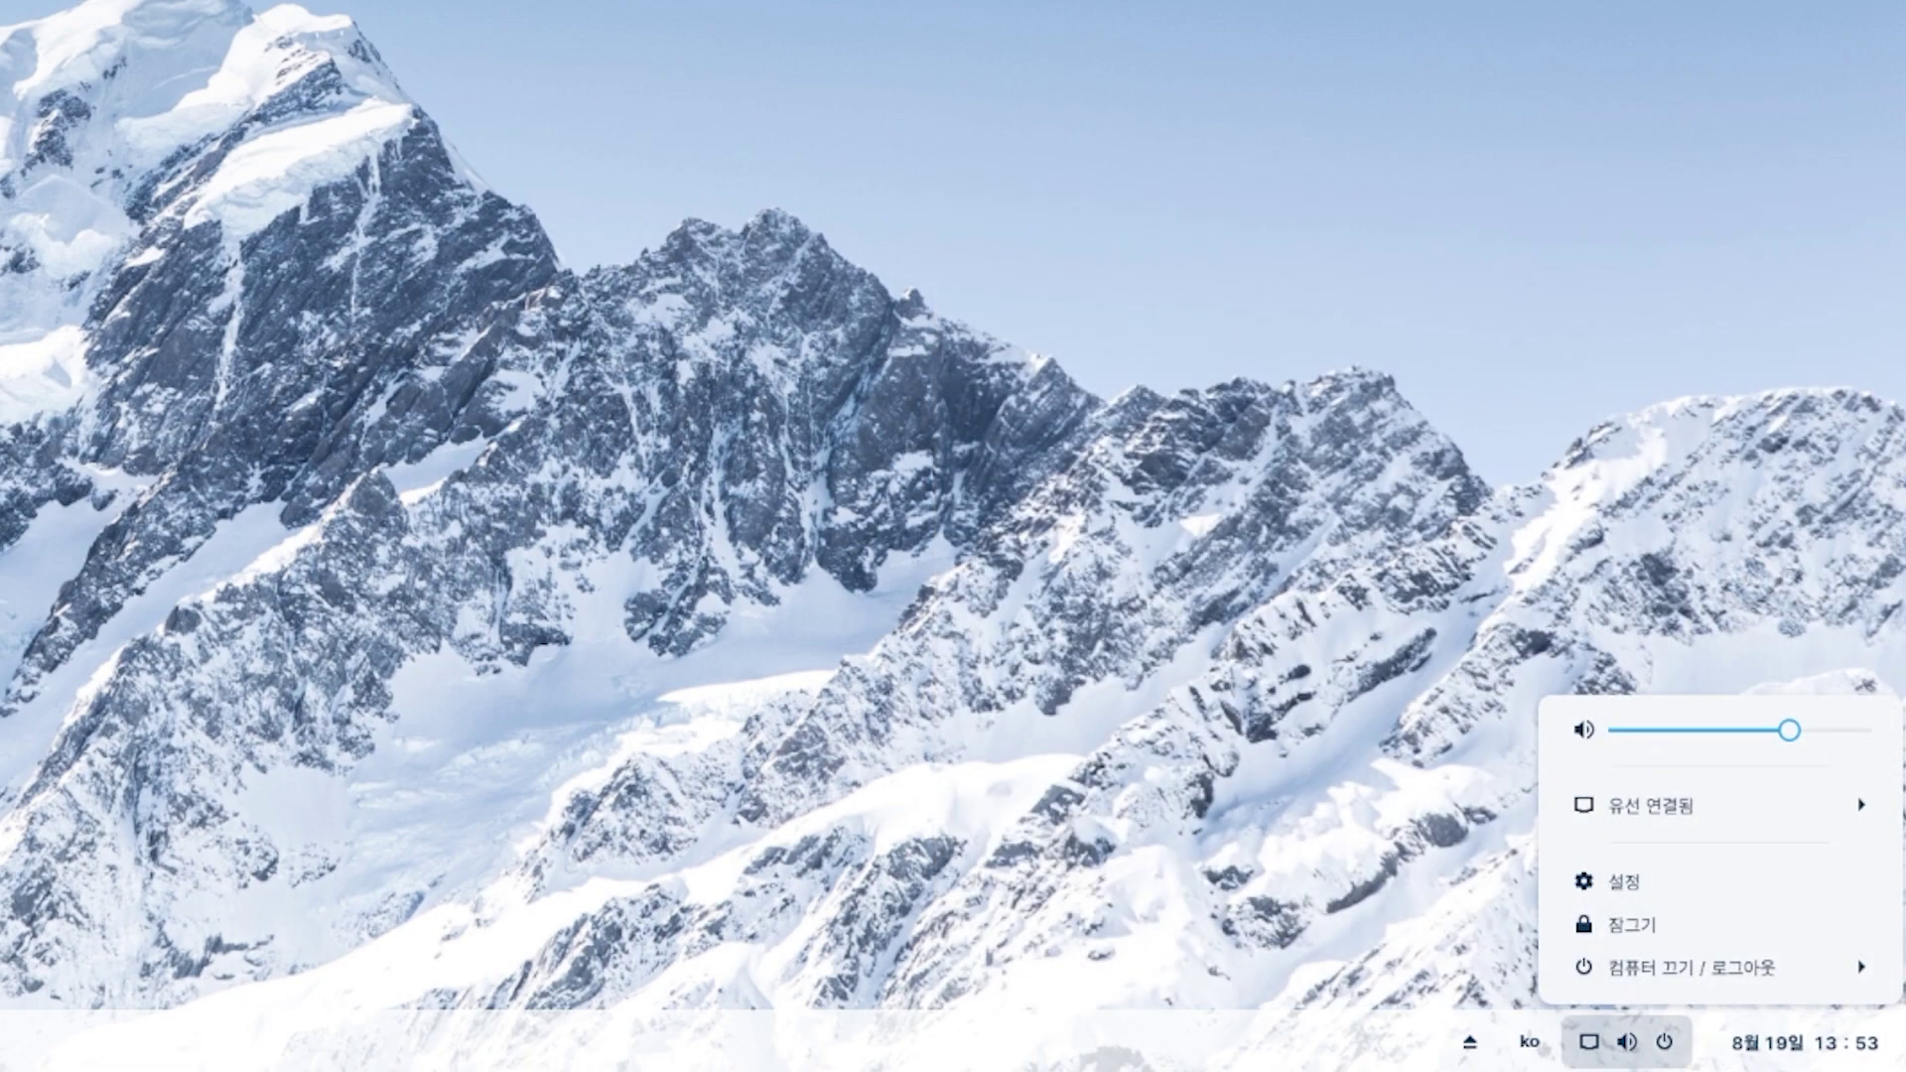
{"action": "key", "text": "Left"}
{"action": "key", "text": "Left"}
{"action": "key", "text": "Right"}
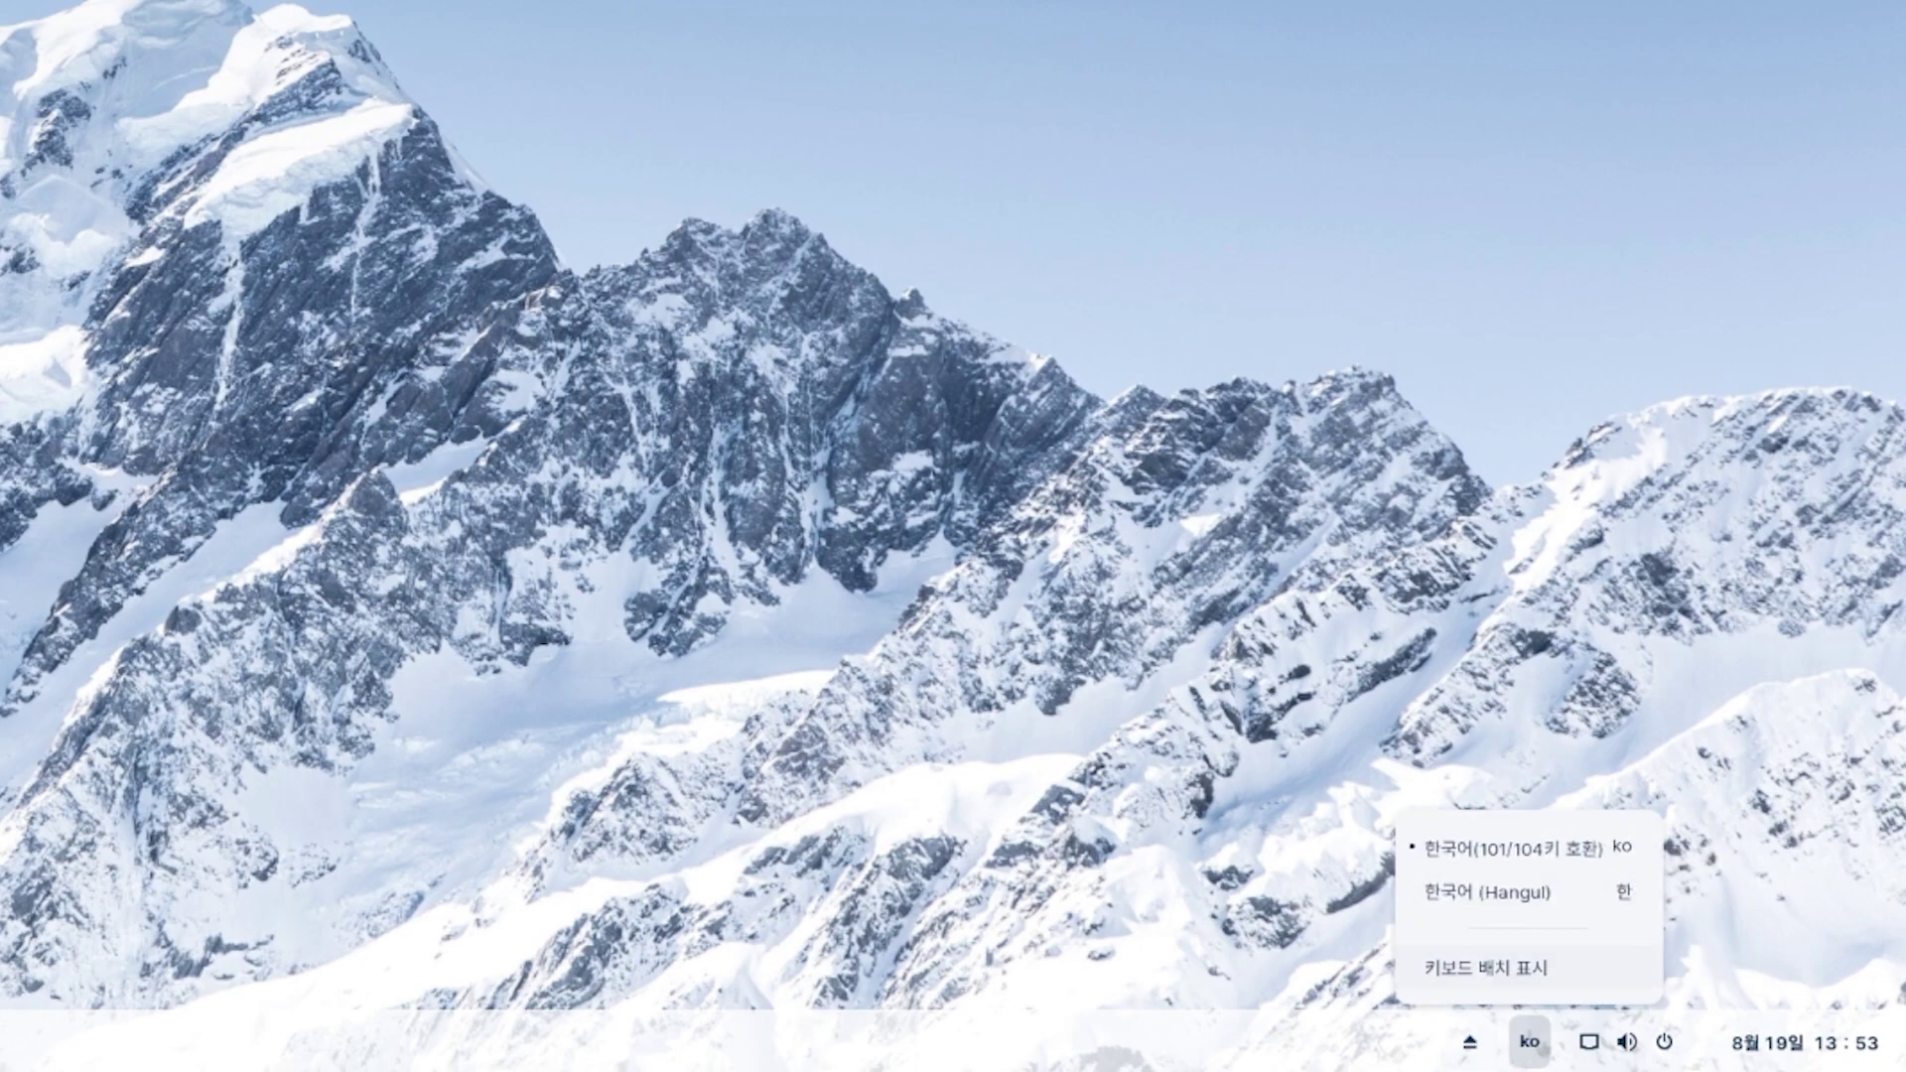
{"action": "left_click", "coordinate": [1487, 893]}
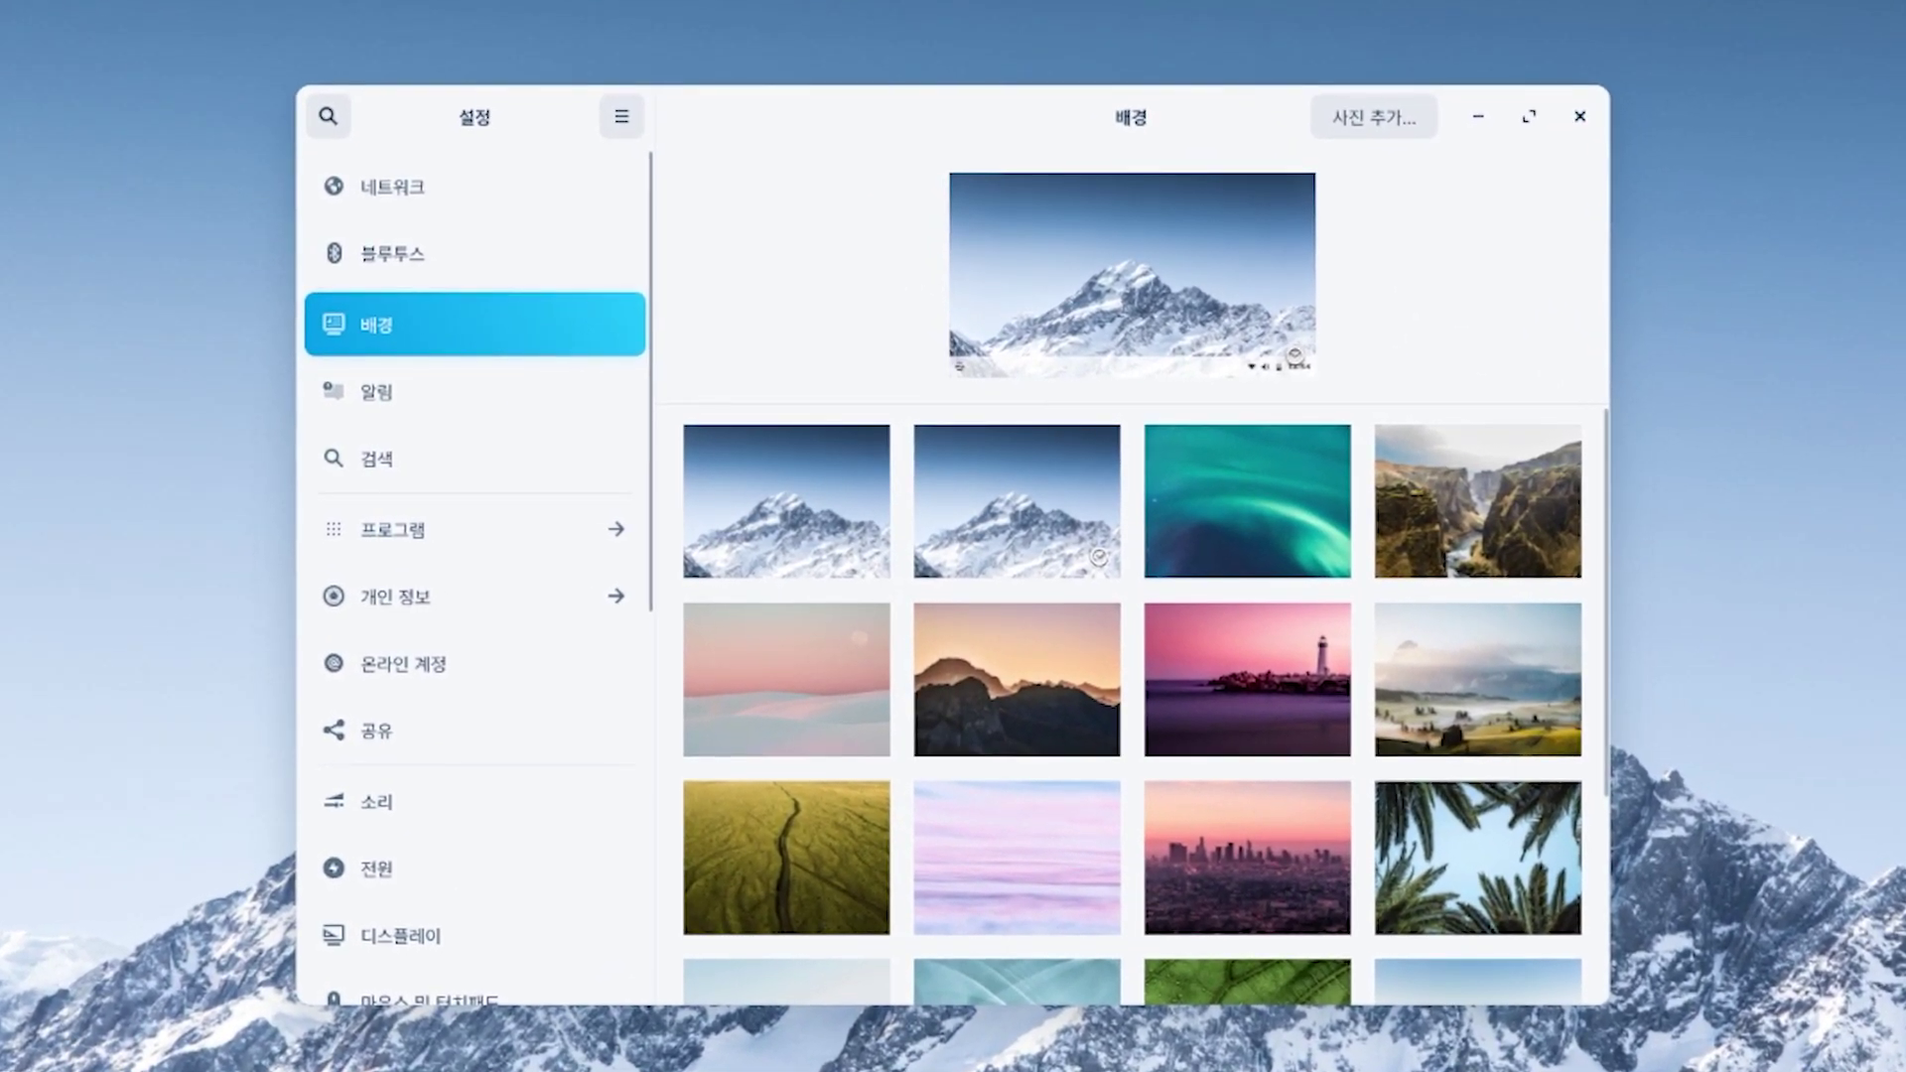
- Try the clock-marked mountain, green aurora, rocky canyon and misty valley wallpapers as the desktop background
{"action": "left_click", "coordinate": [1017, 502]}
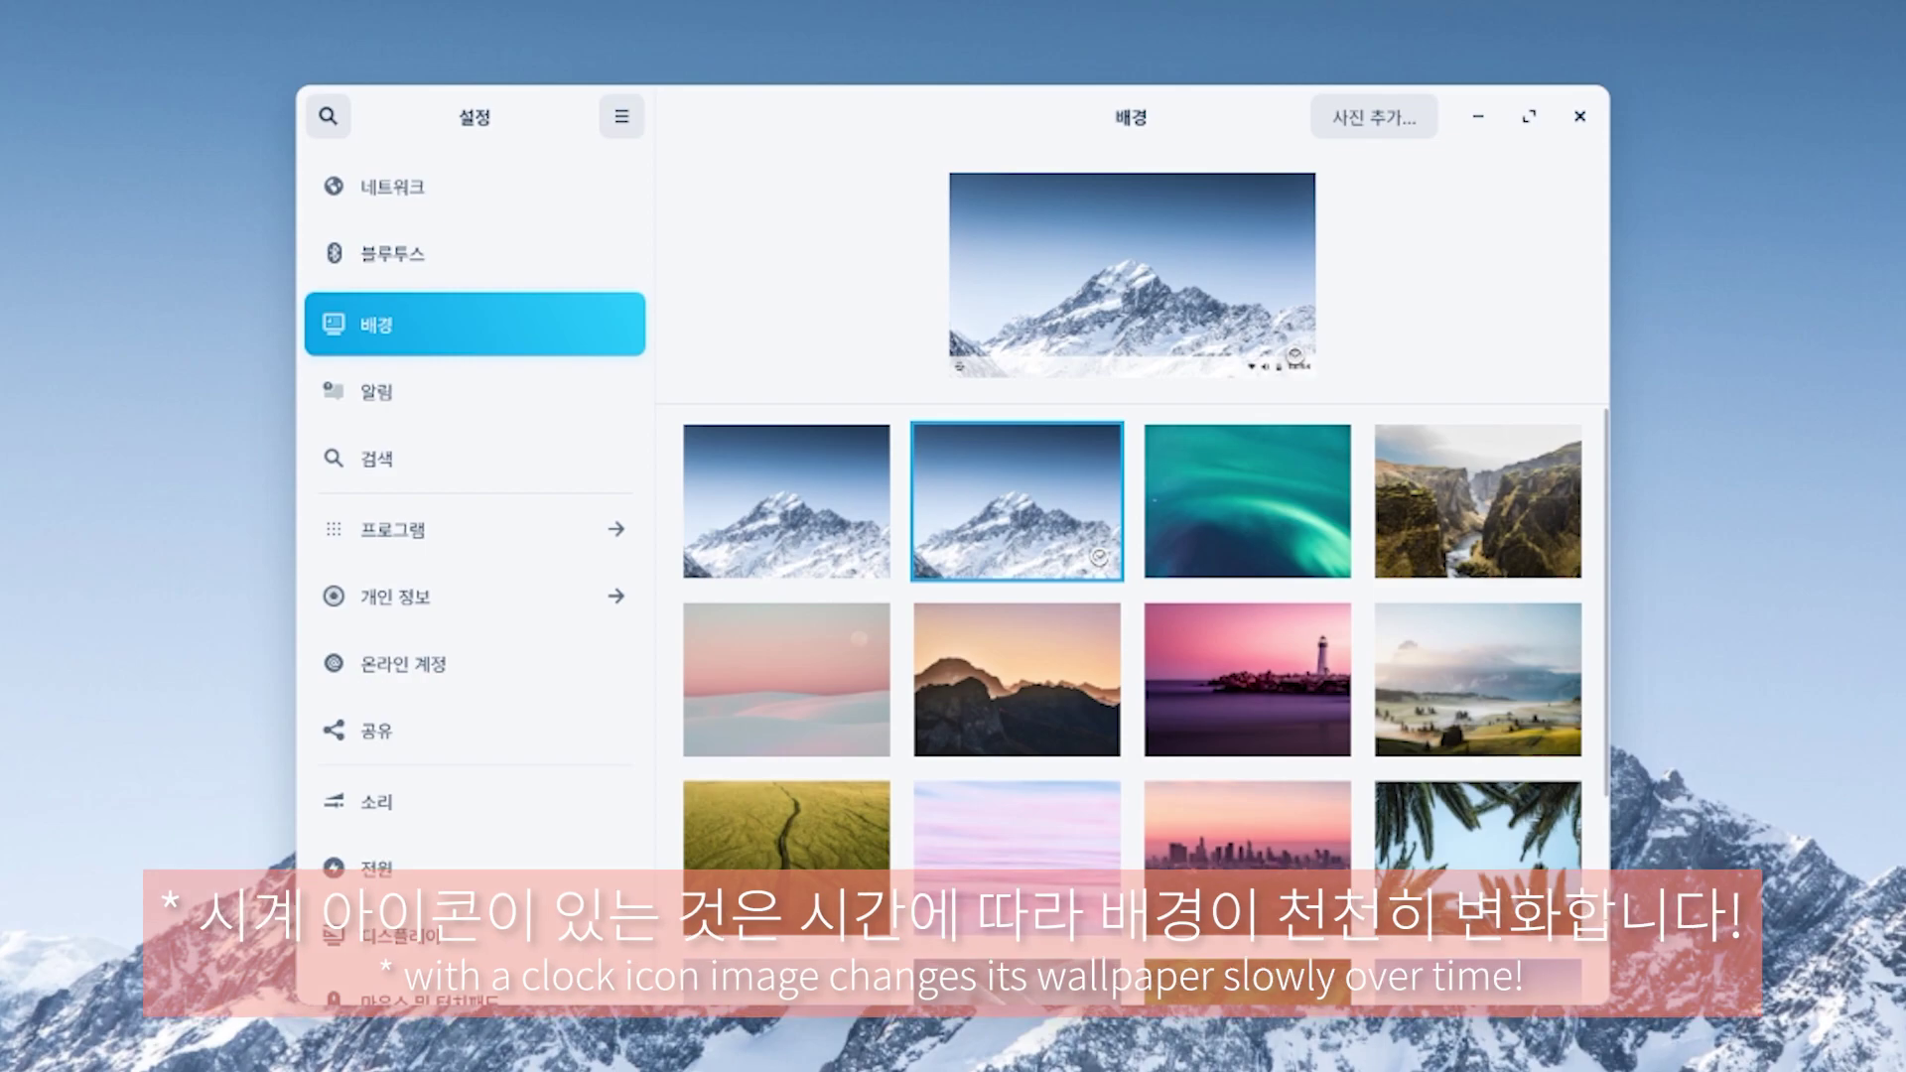
{"action": "left_click", "coordinate": [1248, 501]}
{"action": "left_click", "coordinate": [1478, 501]}
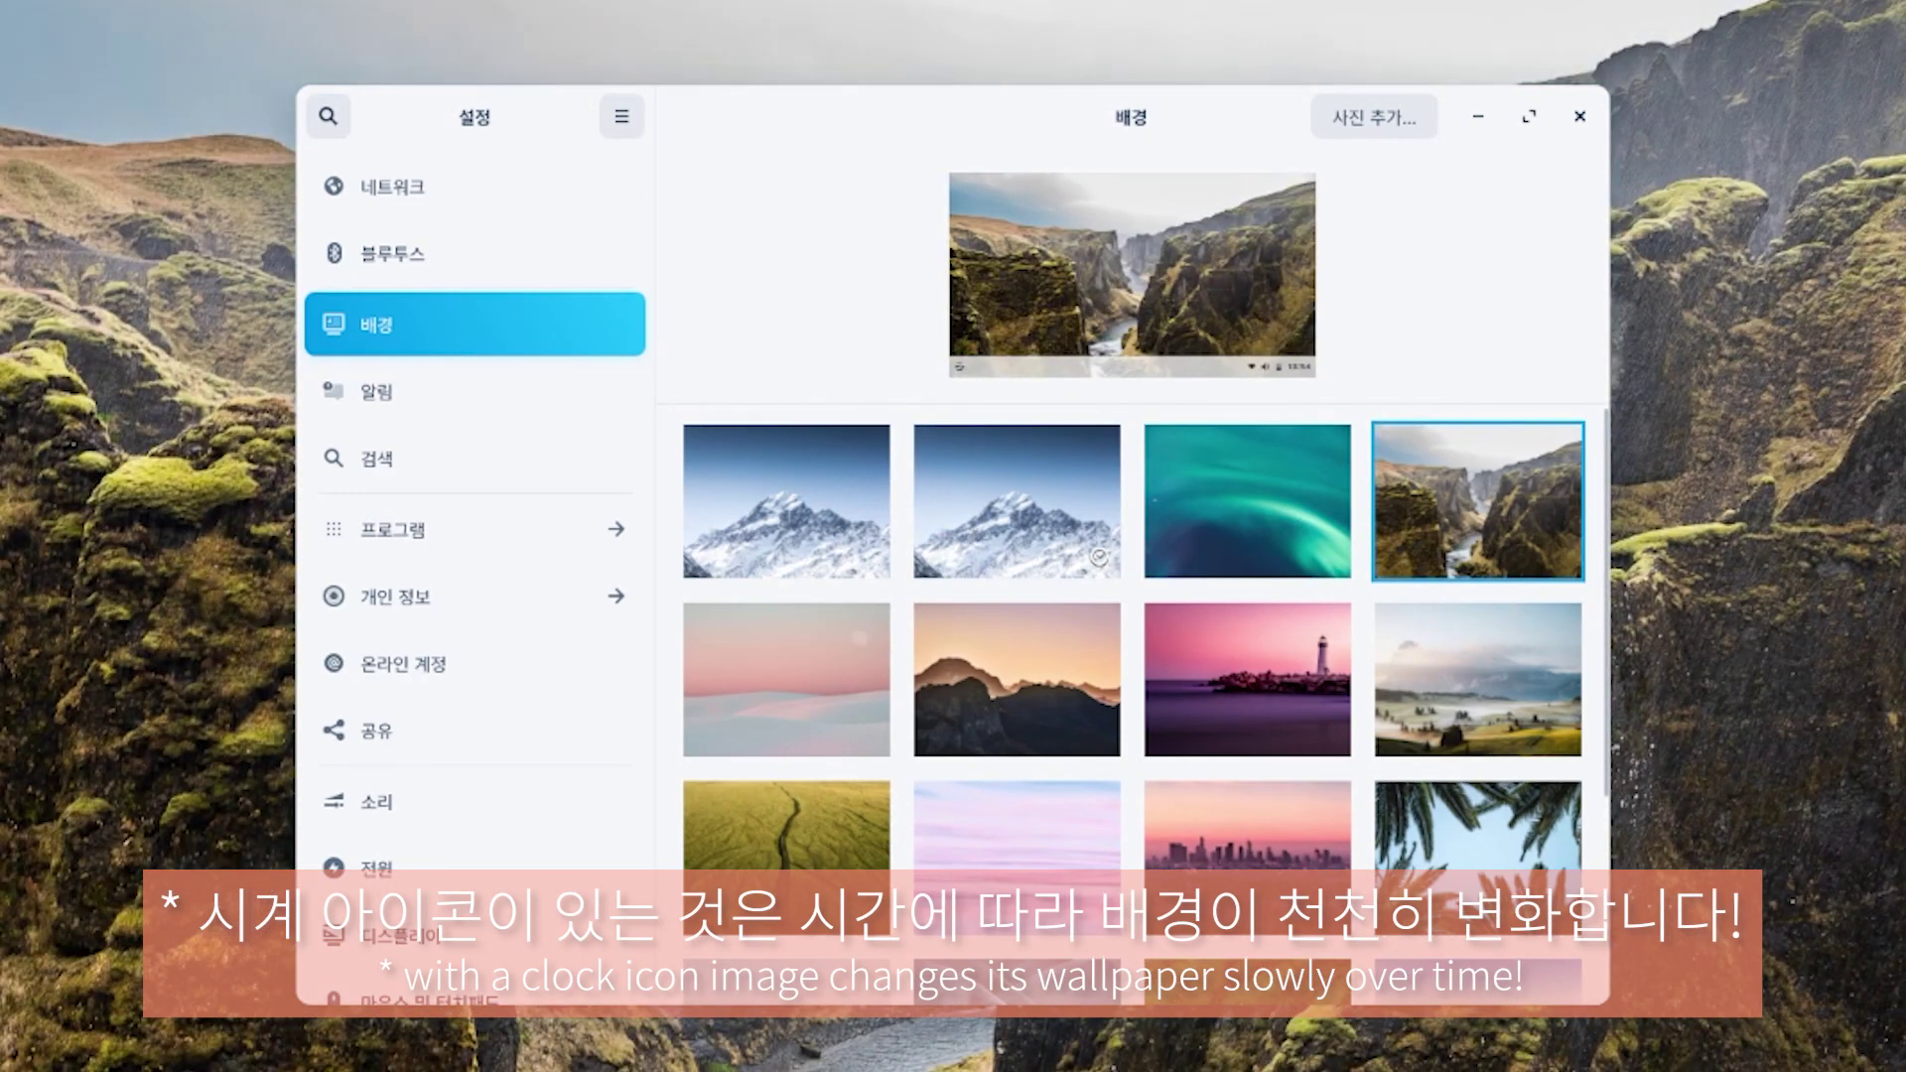
{"action": "left_click", "coordinate": [1478, 680]}
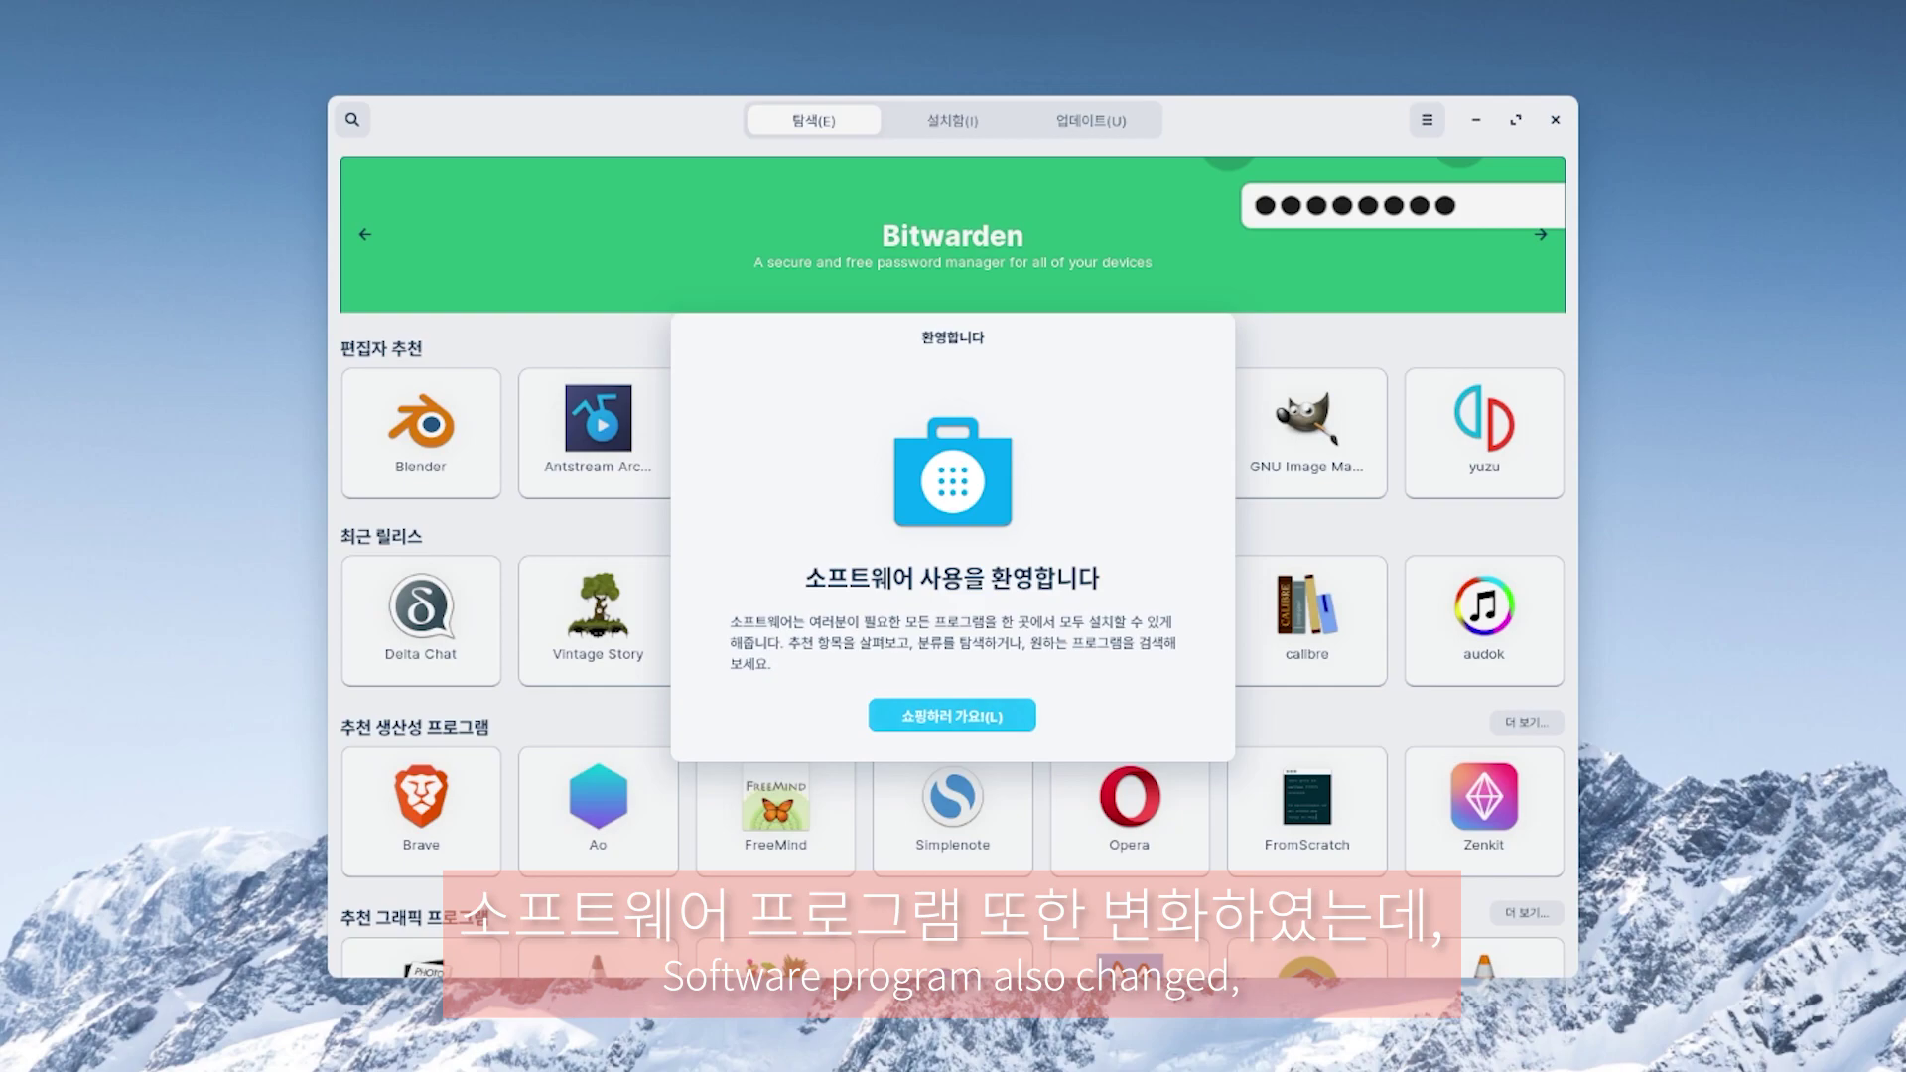
- Dismiss the Software store's welcome message and browse the recommended apps down to the category list
{"action": "left_click", "coordinate": [952, 716]}
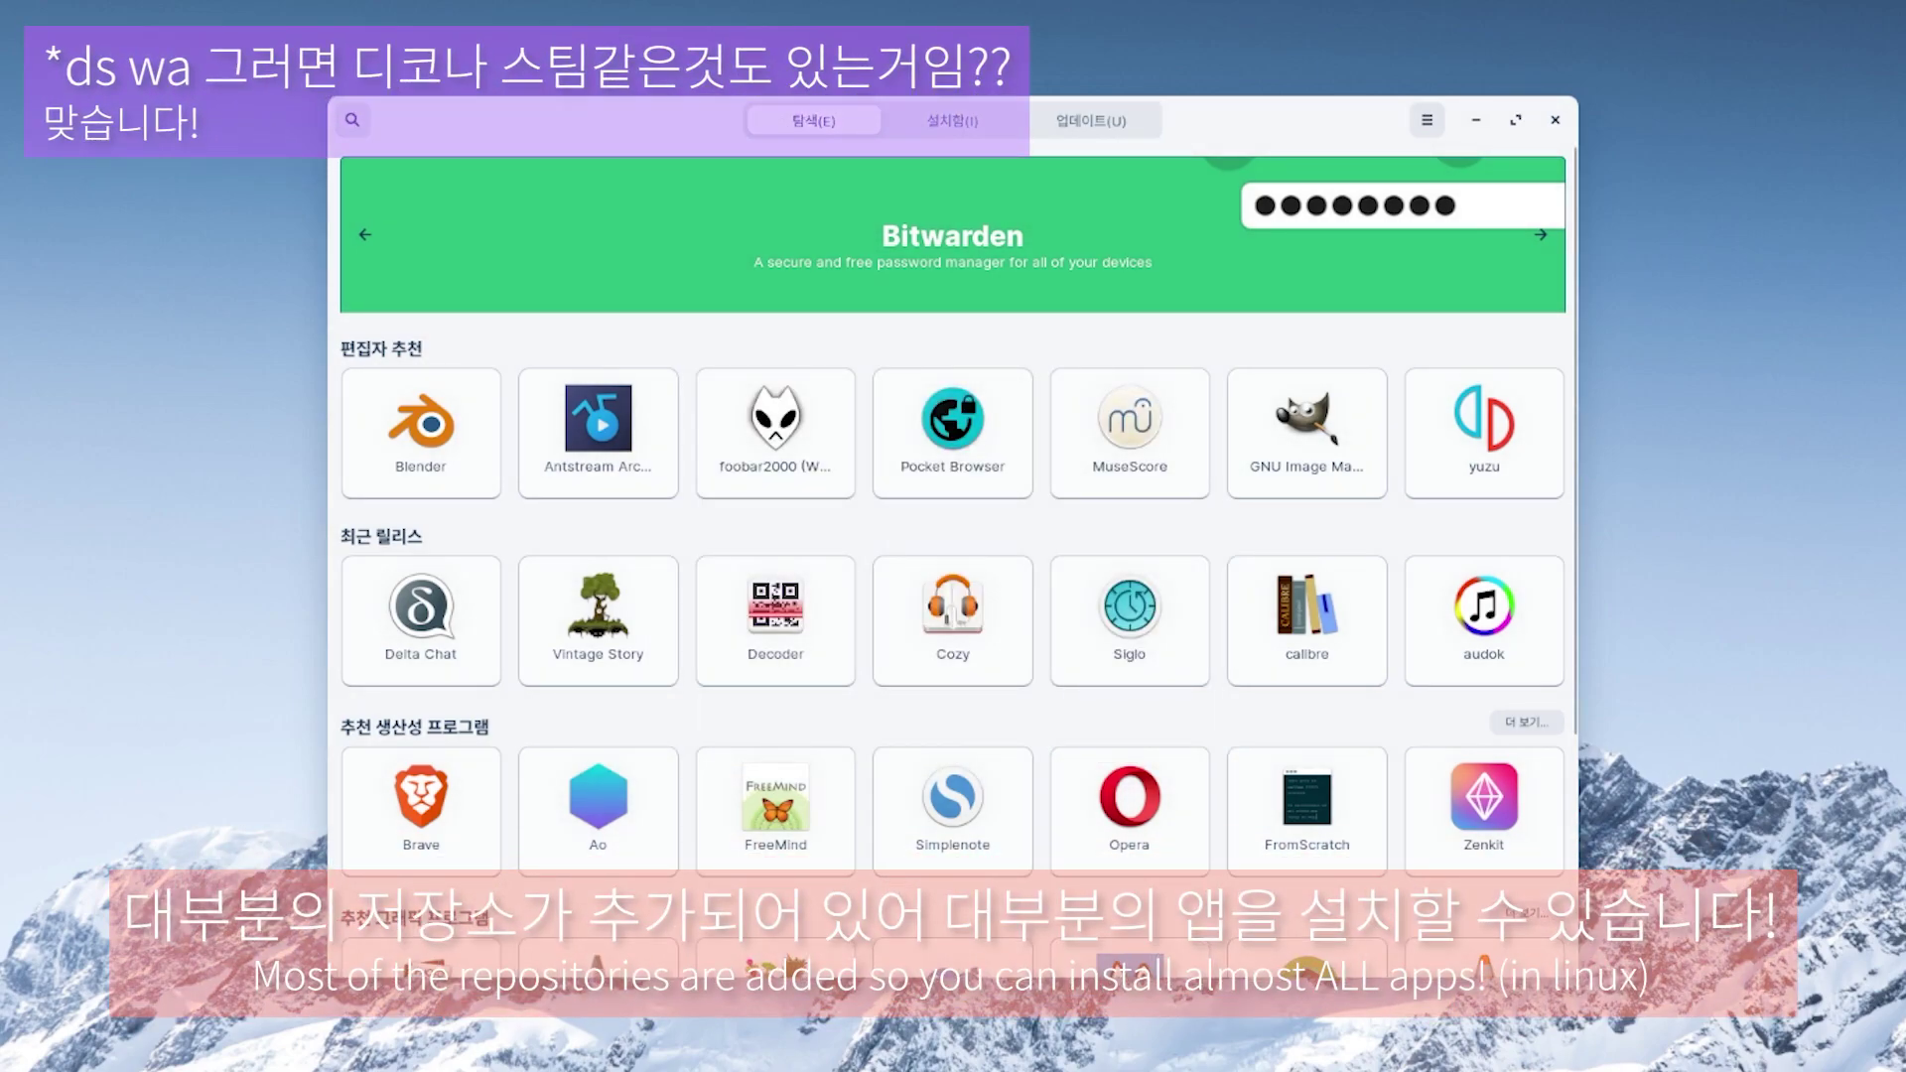
{"action": "scroll", "coordinate": [953, 517], "scroll_direction": "down", "scroll_amount": 2}
{"action": "scroll", "coordinate": [953, 556], "scroll_direction": "down", "scroll_amount": 5}
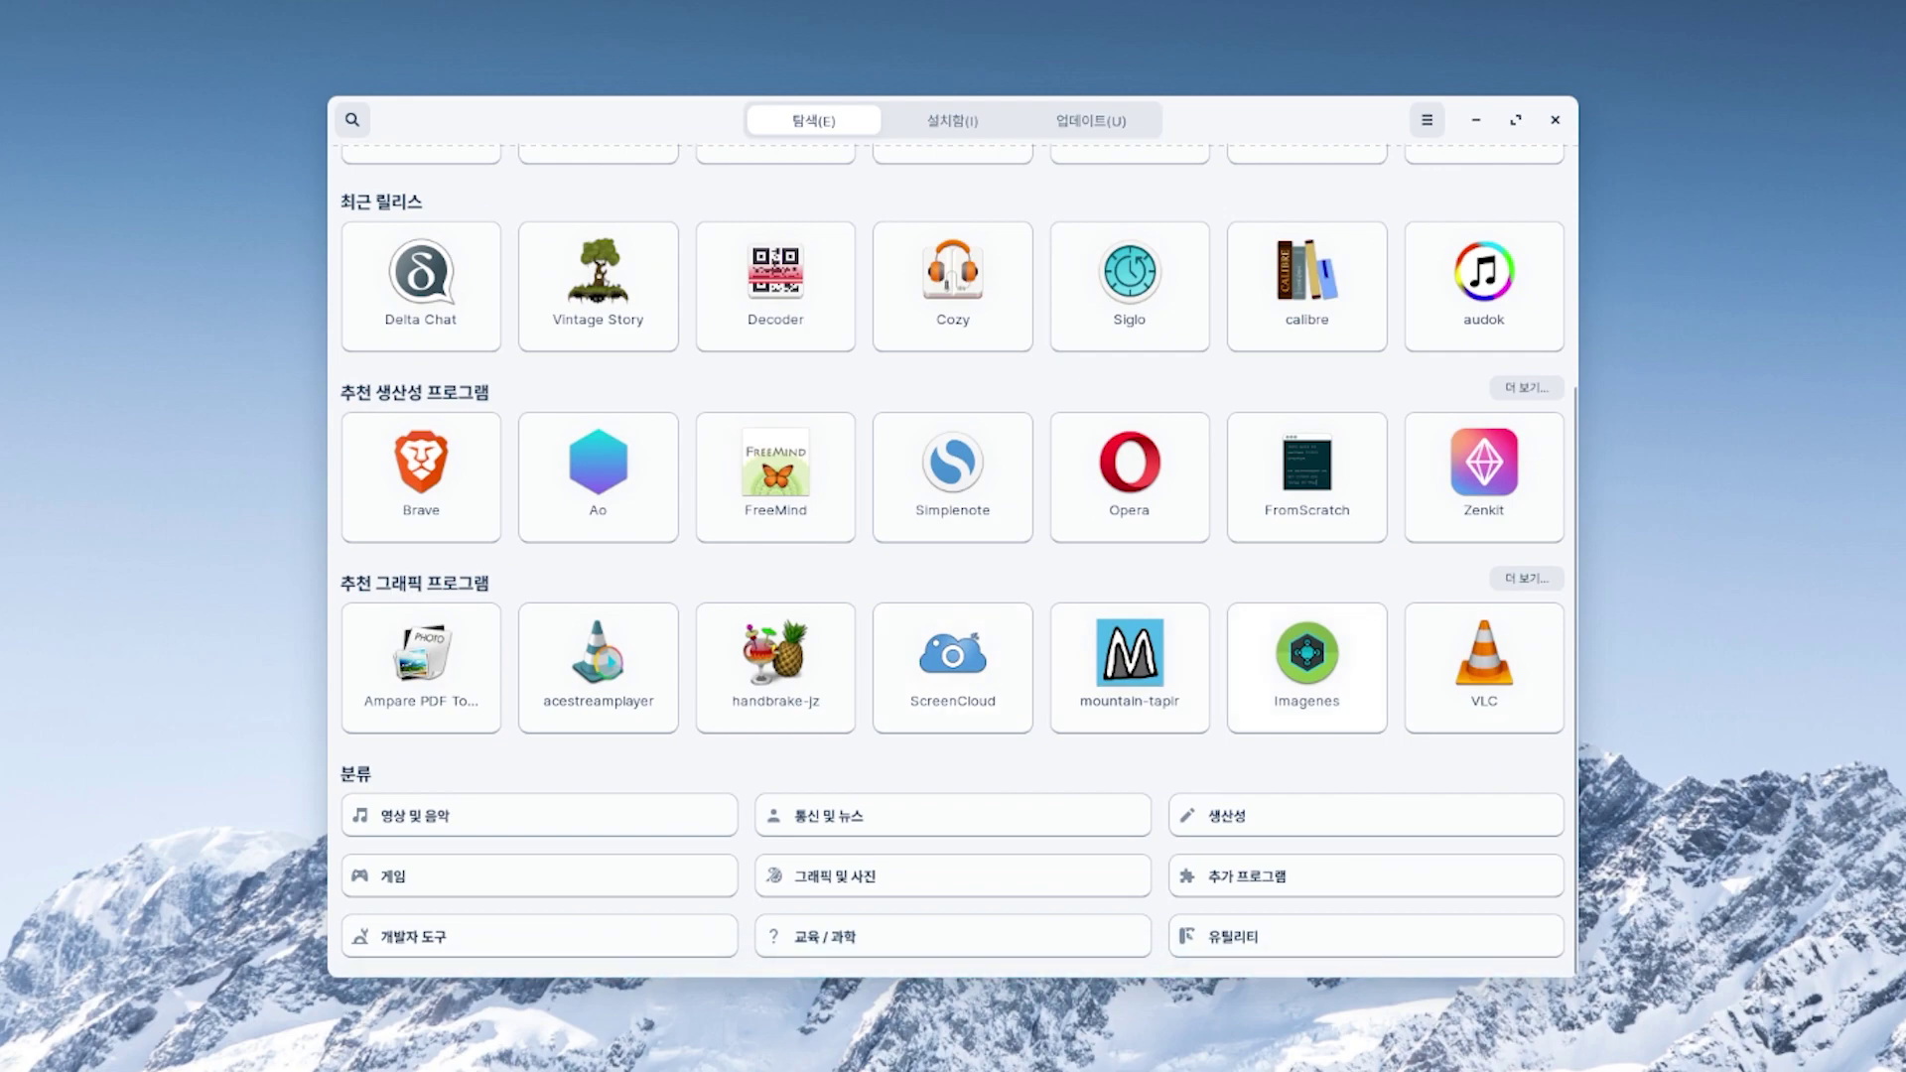
- Open VLC's store page, look through its available sources, and choose the Snap Store latest/candidate channel
{"action": "left_click", "coordinate": [1485, 668]}
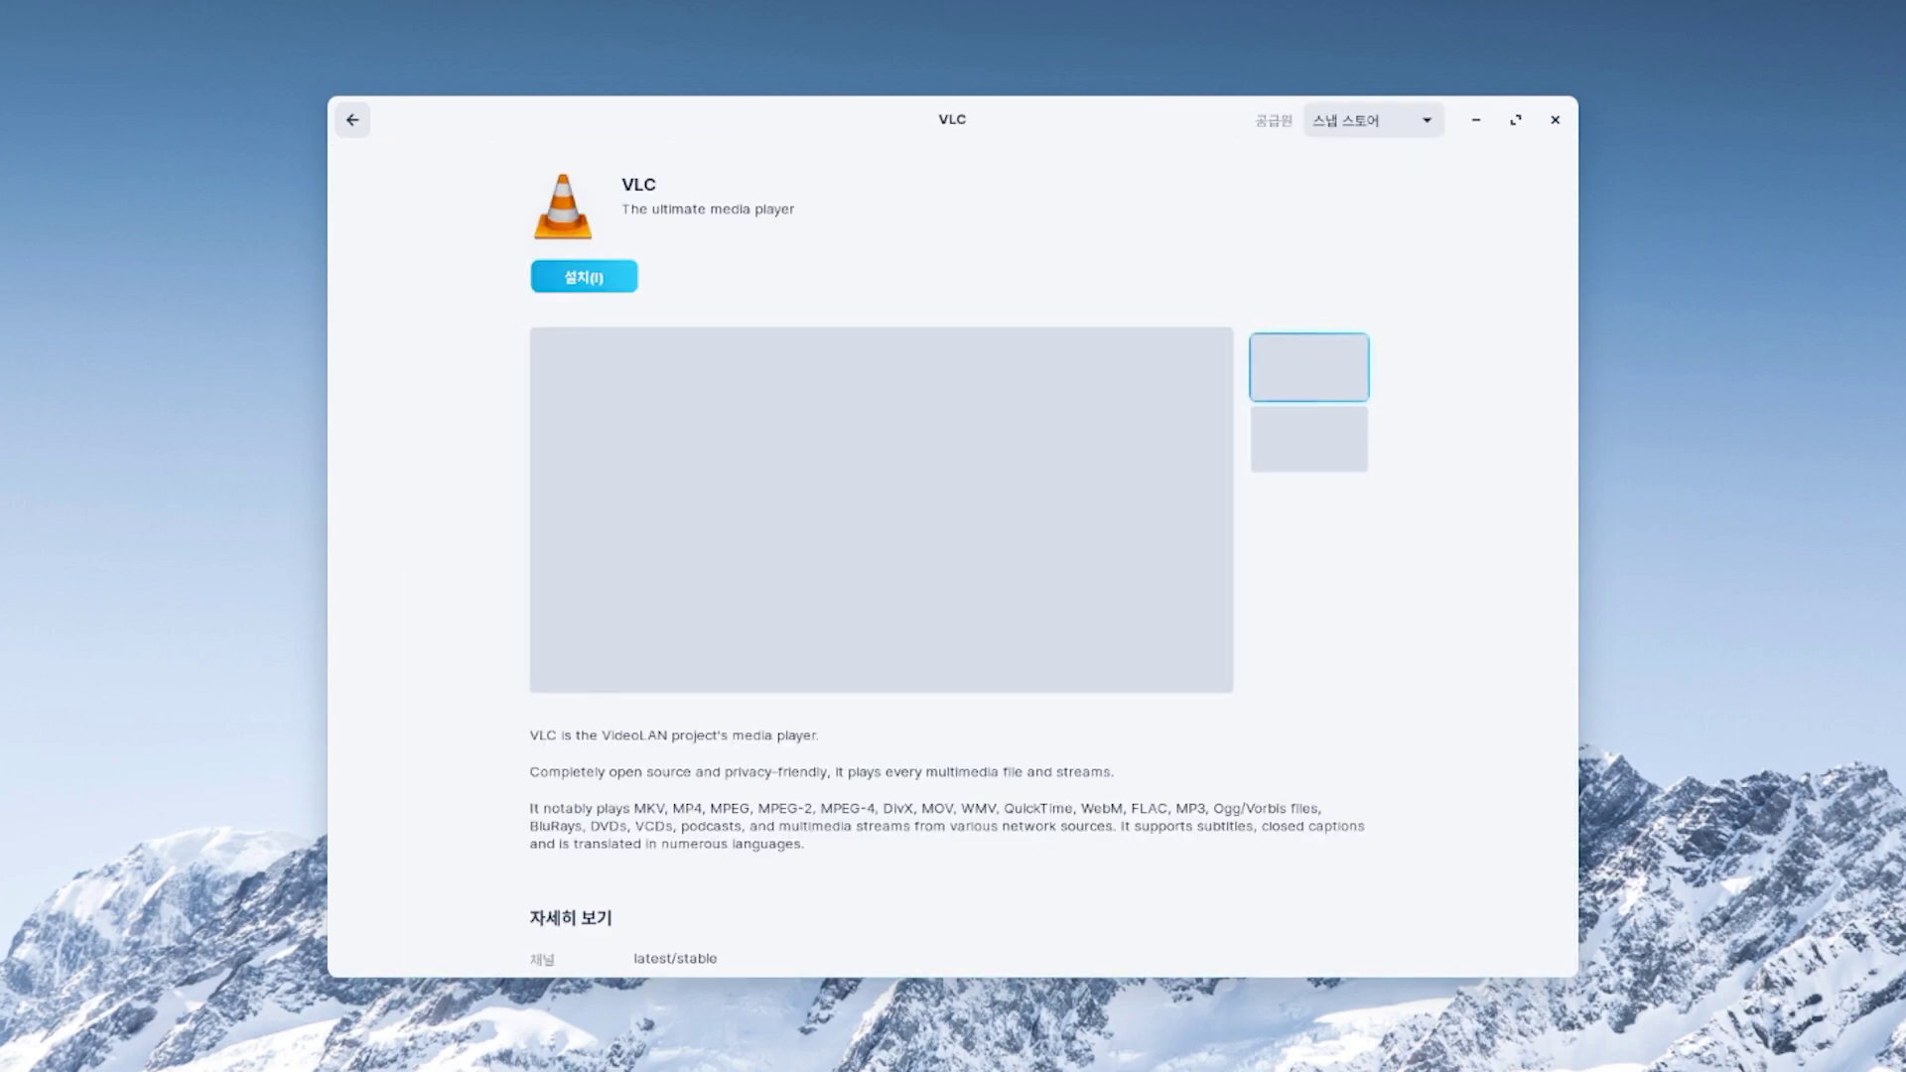
{"action": "left_click", "coordinate": [1374, 120]}
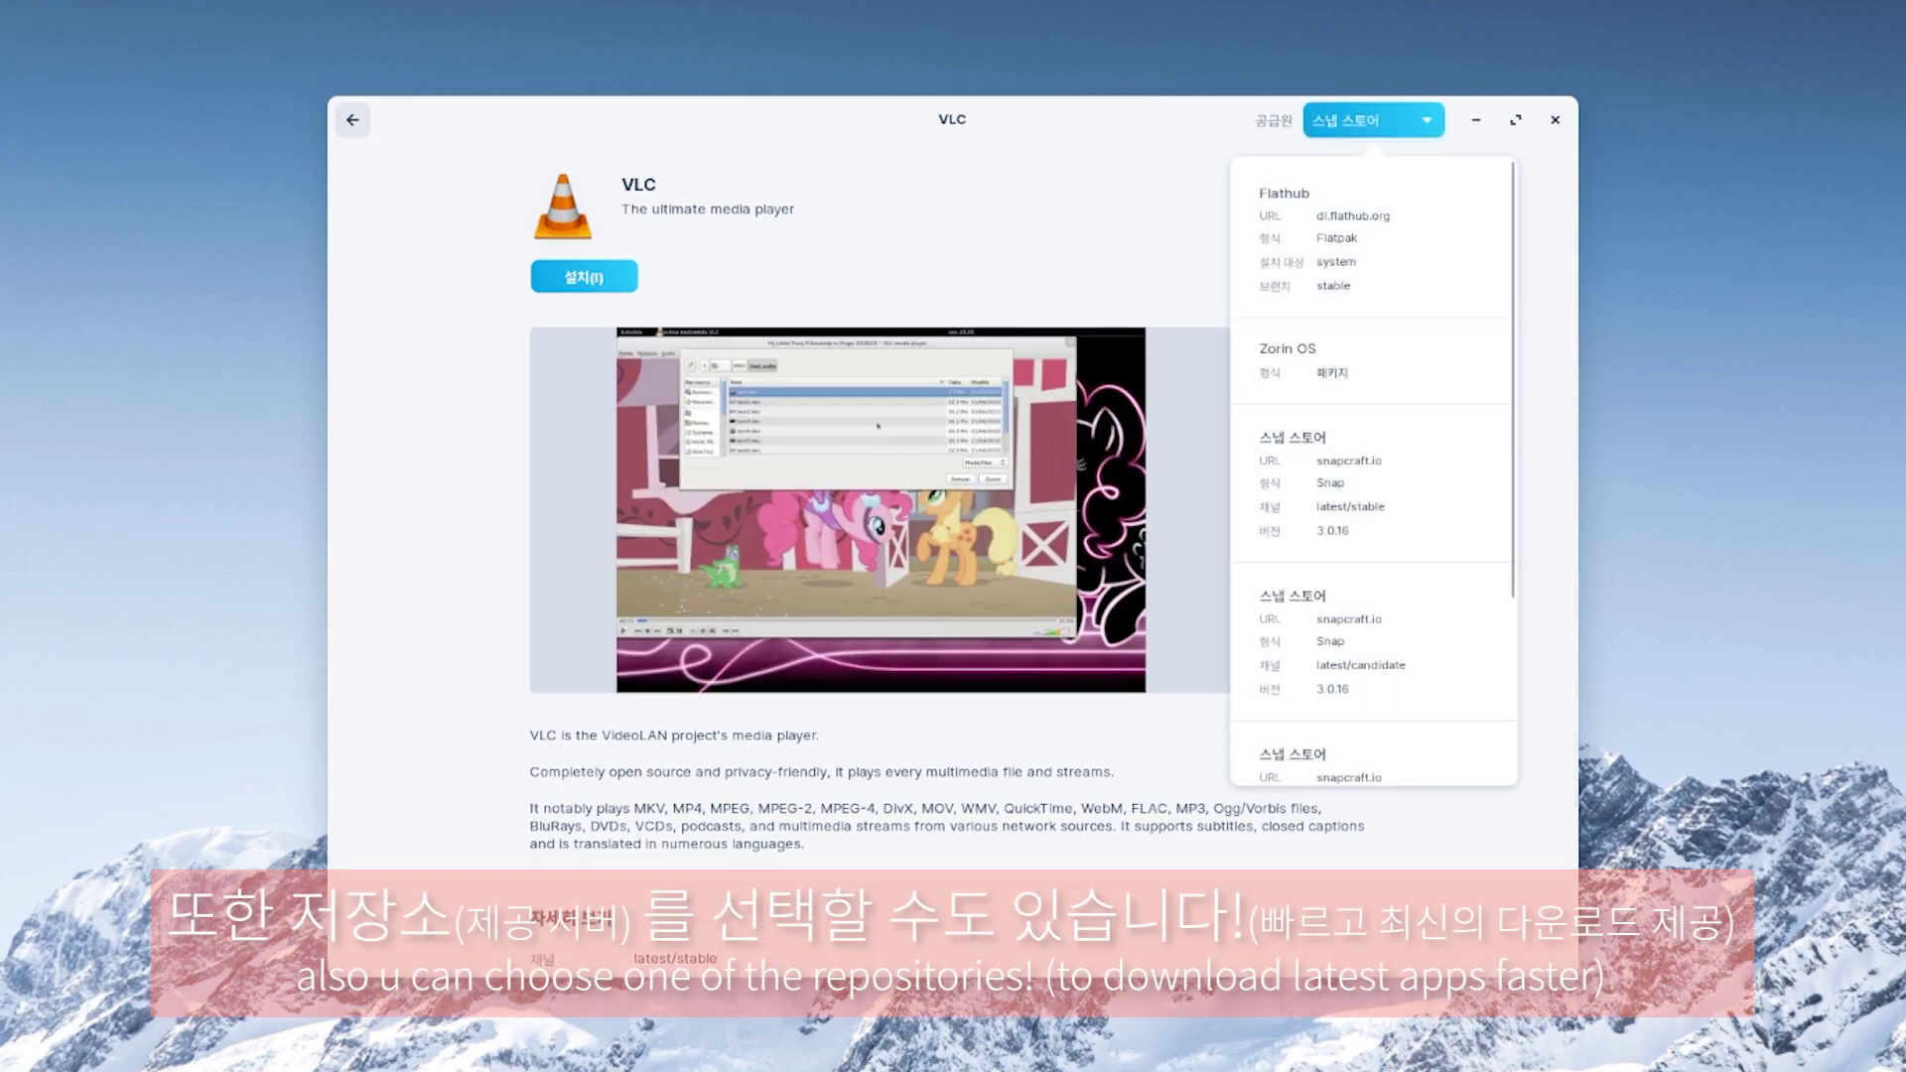
{"action": "scroll", "coordinate": [1374, 447], "scroll_direction": "down", "scroll_amount": 4}
{"action": "scroll", "coordinate": [1375, 447], "scroll_direction": "up", "scroll_amount": 4}
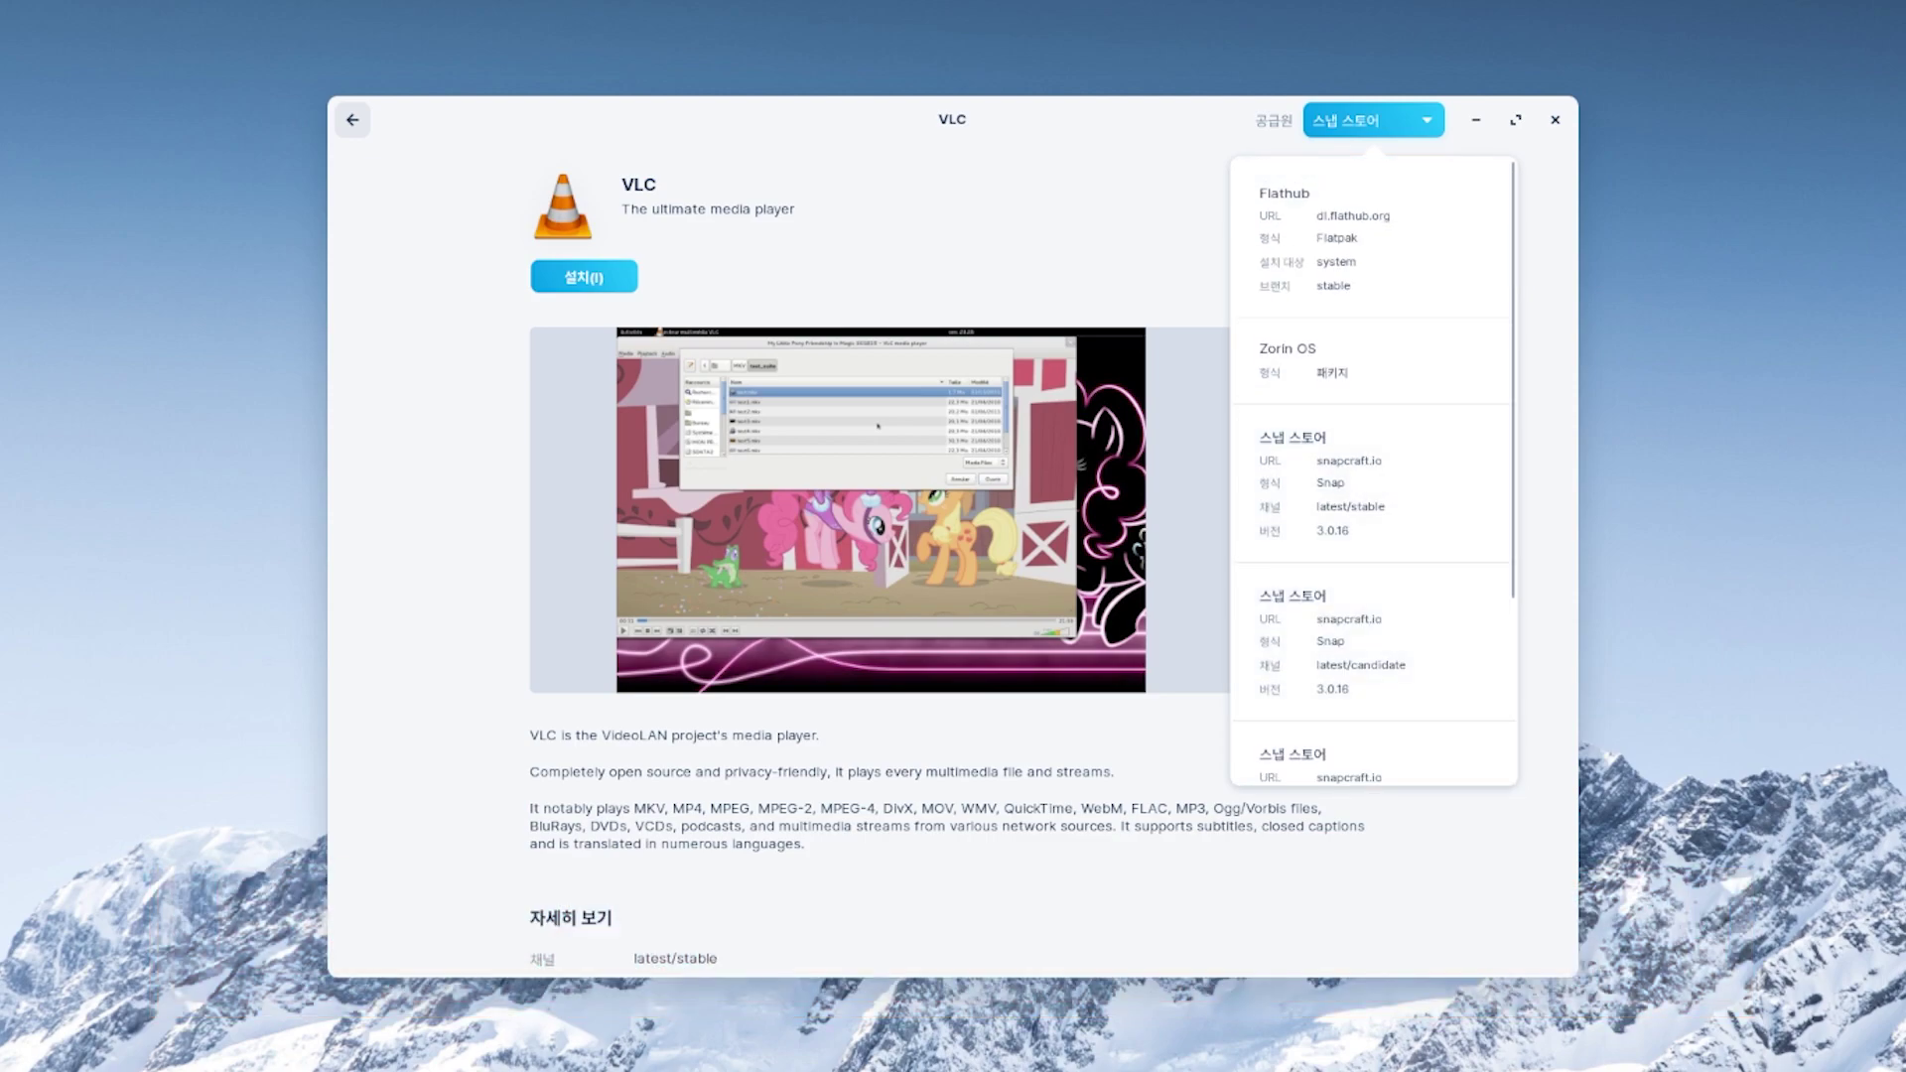
{"action": "left_click", "coordinate": [1374, 640]}
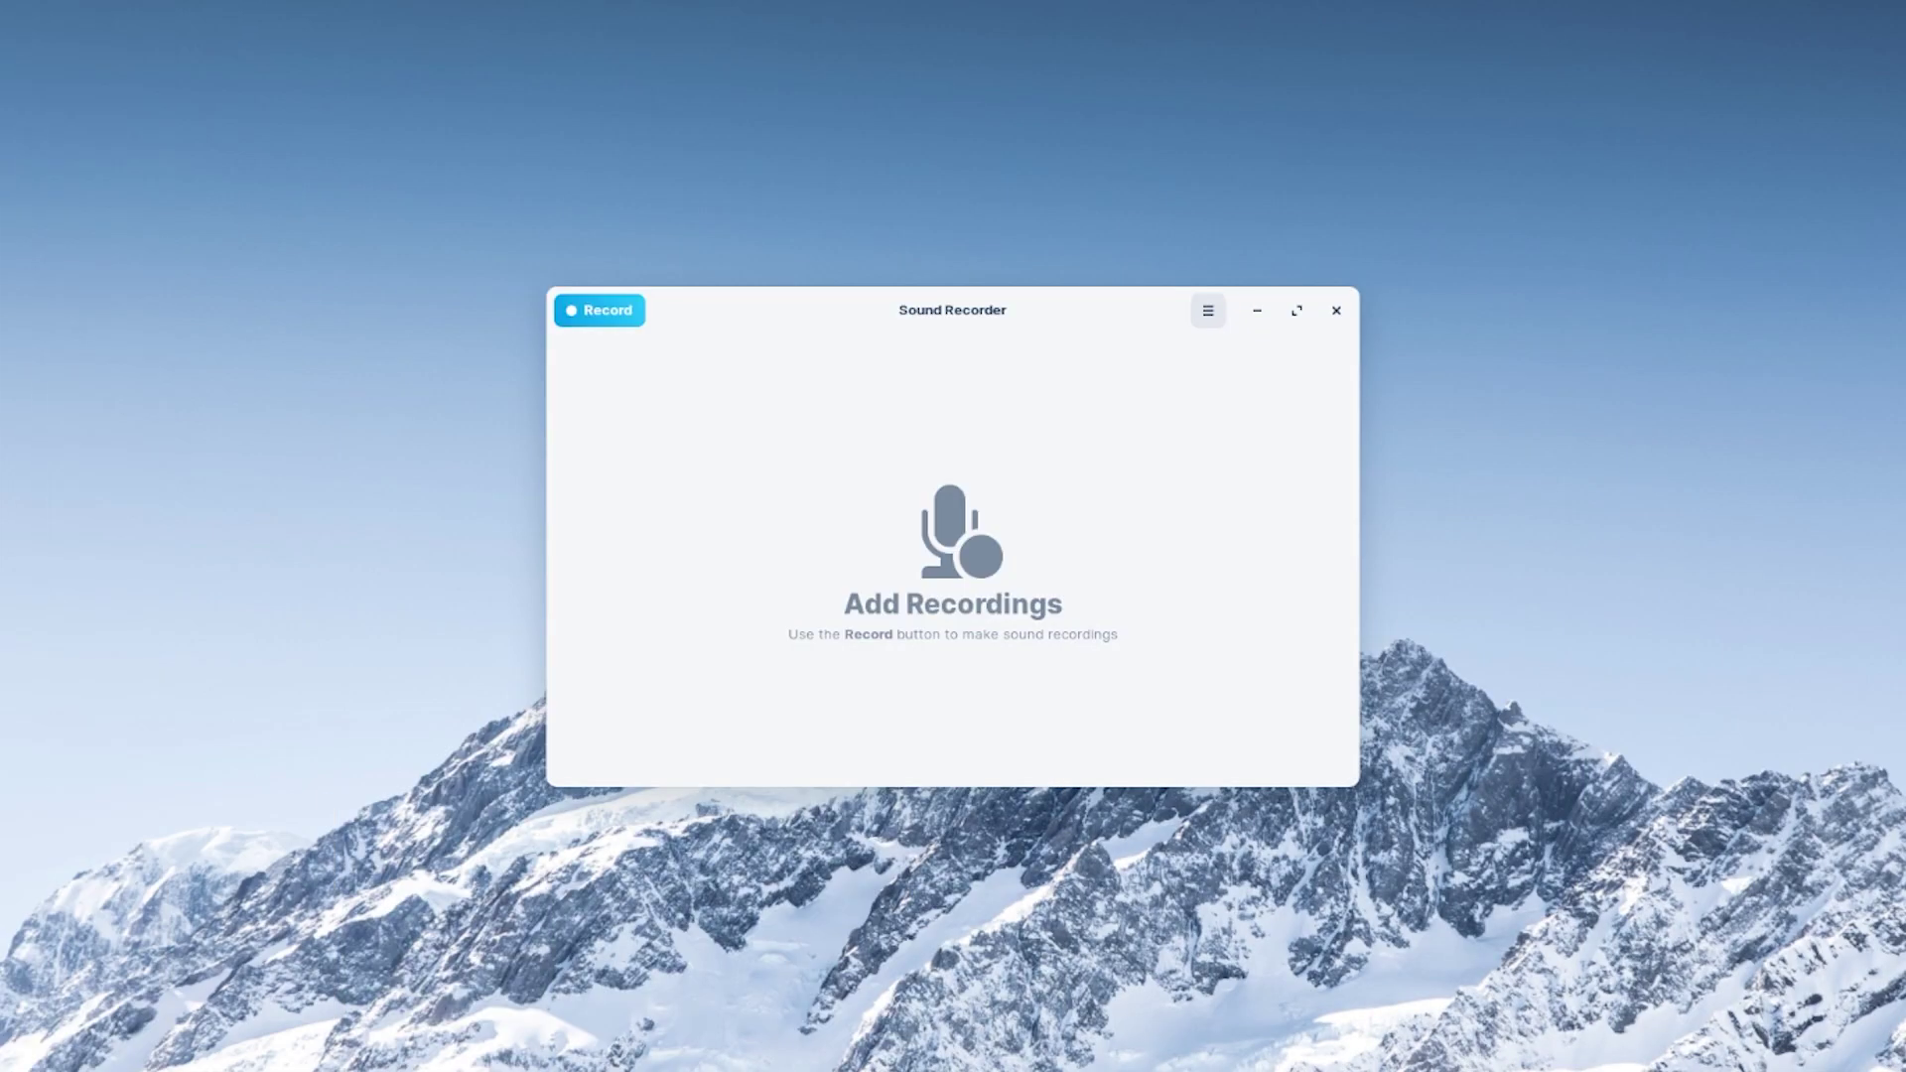
- Examine the preferred format options for recordings in Sound Recorder
{"action": "left_click", "coordinate": [1209, 310]}
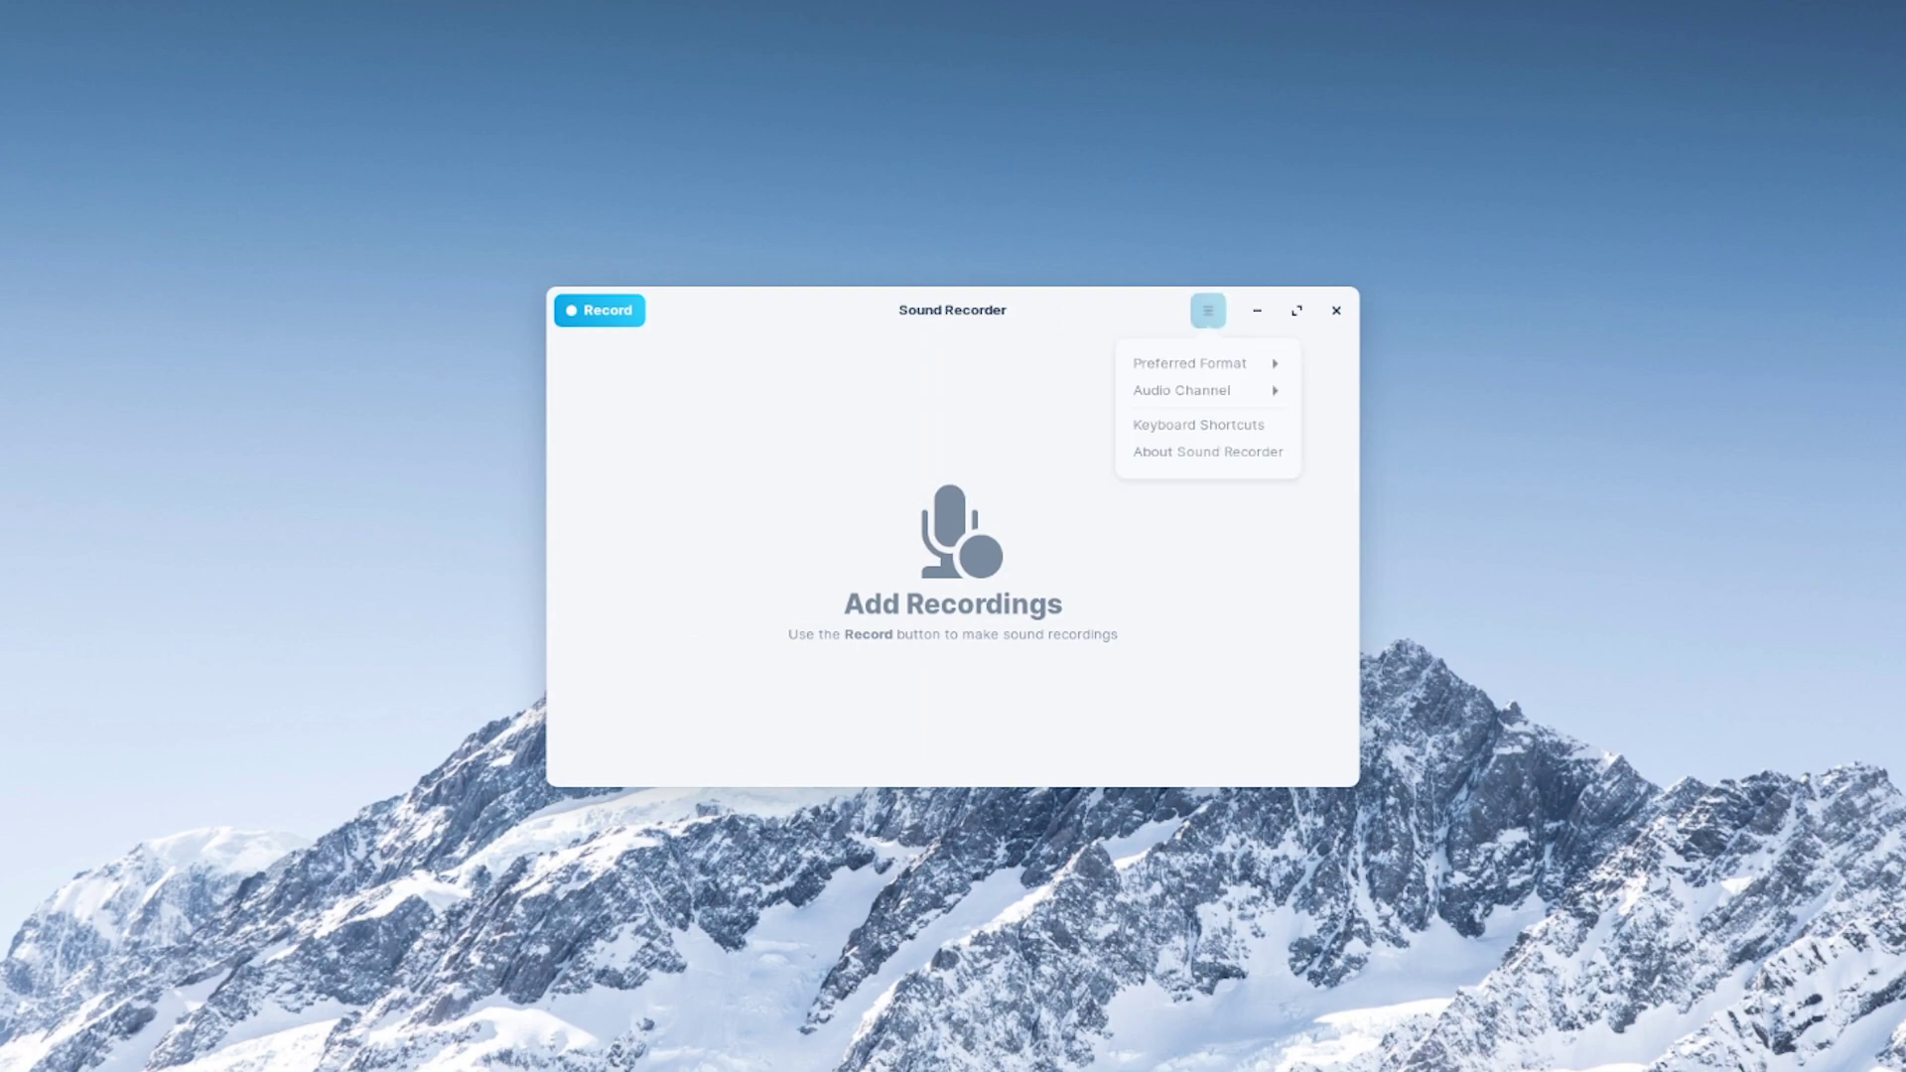
{"action": "left_click", "coordinate": [1208, 373]}
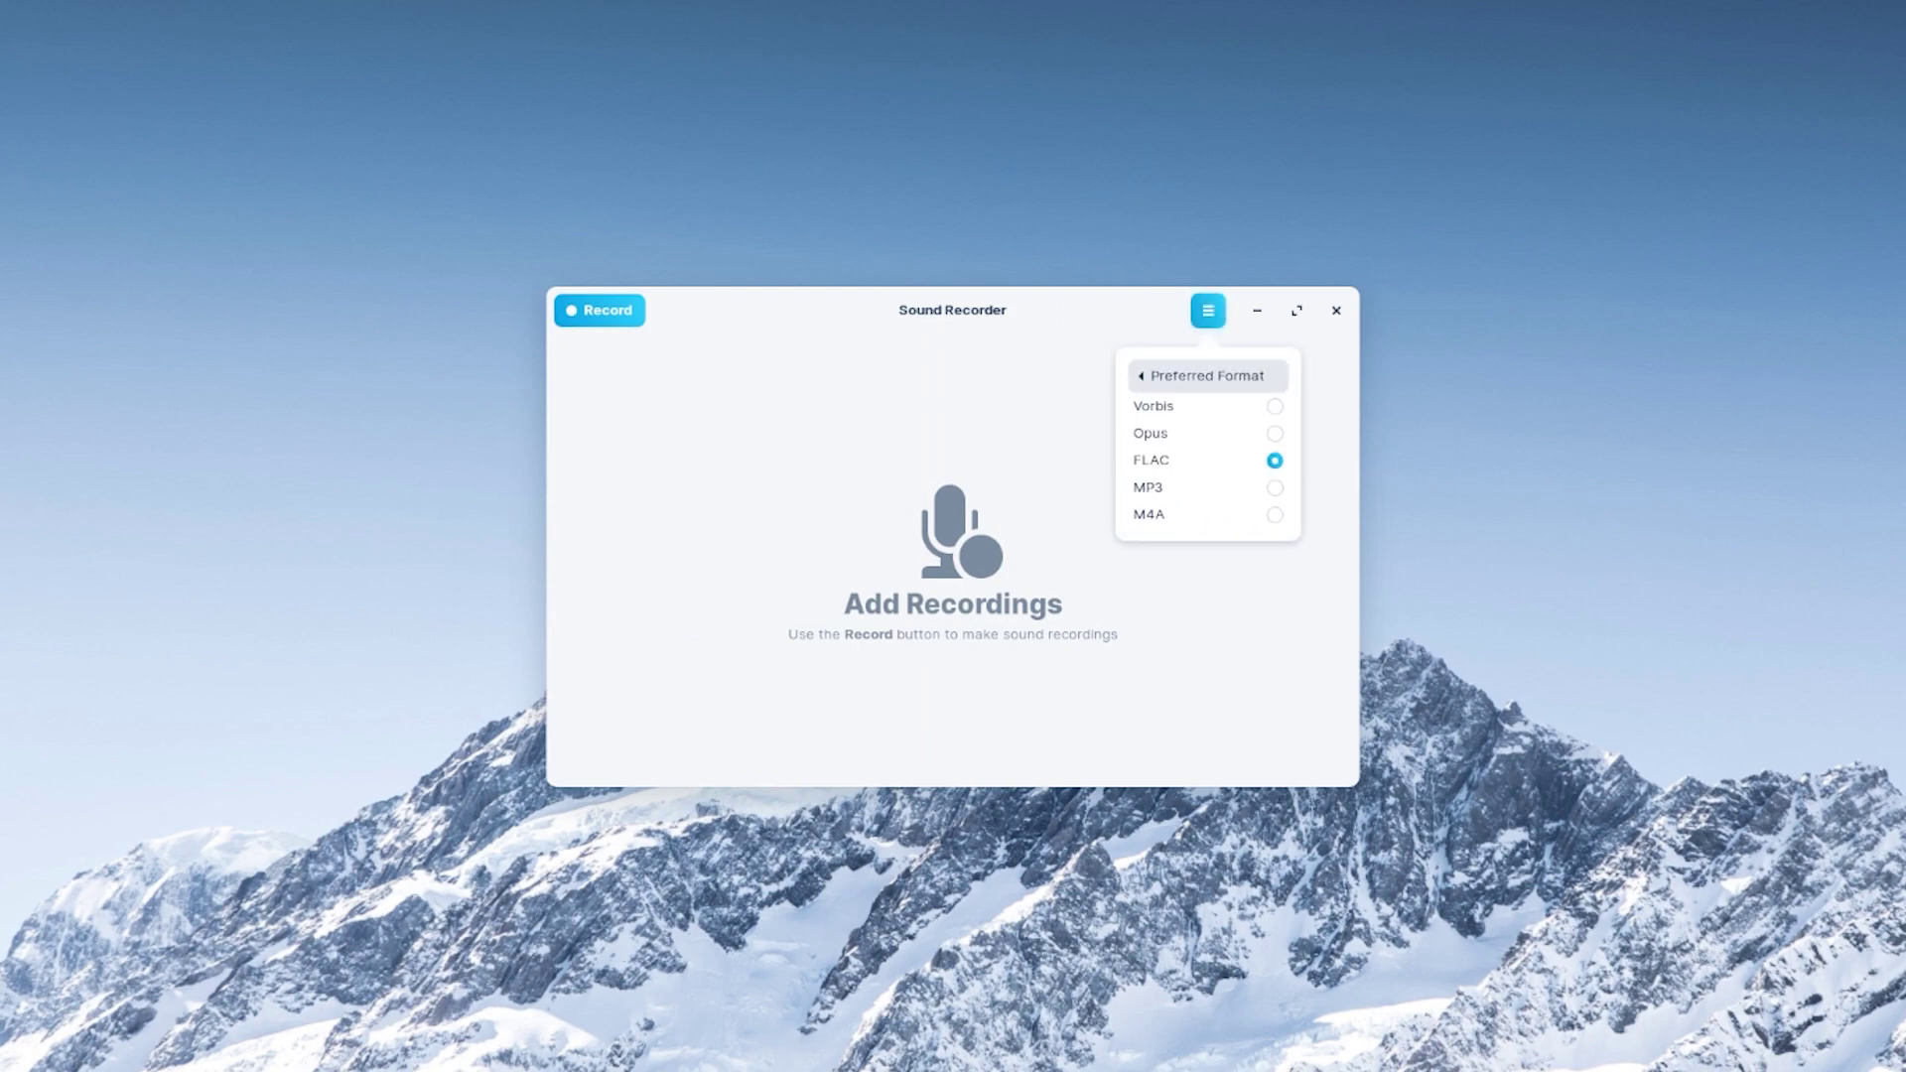
{"action": "key", "text": "Up"}
{"action": "key", "text": "Up"}
{"action": "key", "text": "Up"}
{"action": "key", "text": "Up"}
{"action": "key", "text": "Up"}
{"action": "key", "text": "Up"}
{"action": "key", "text": "Return"}
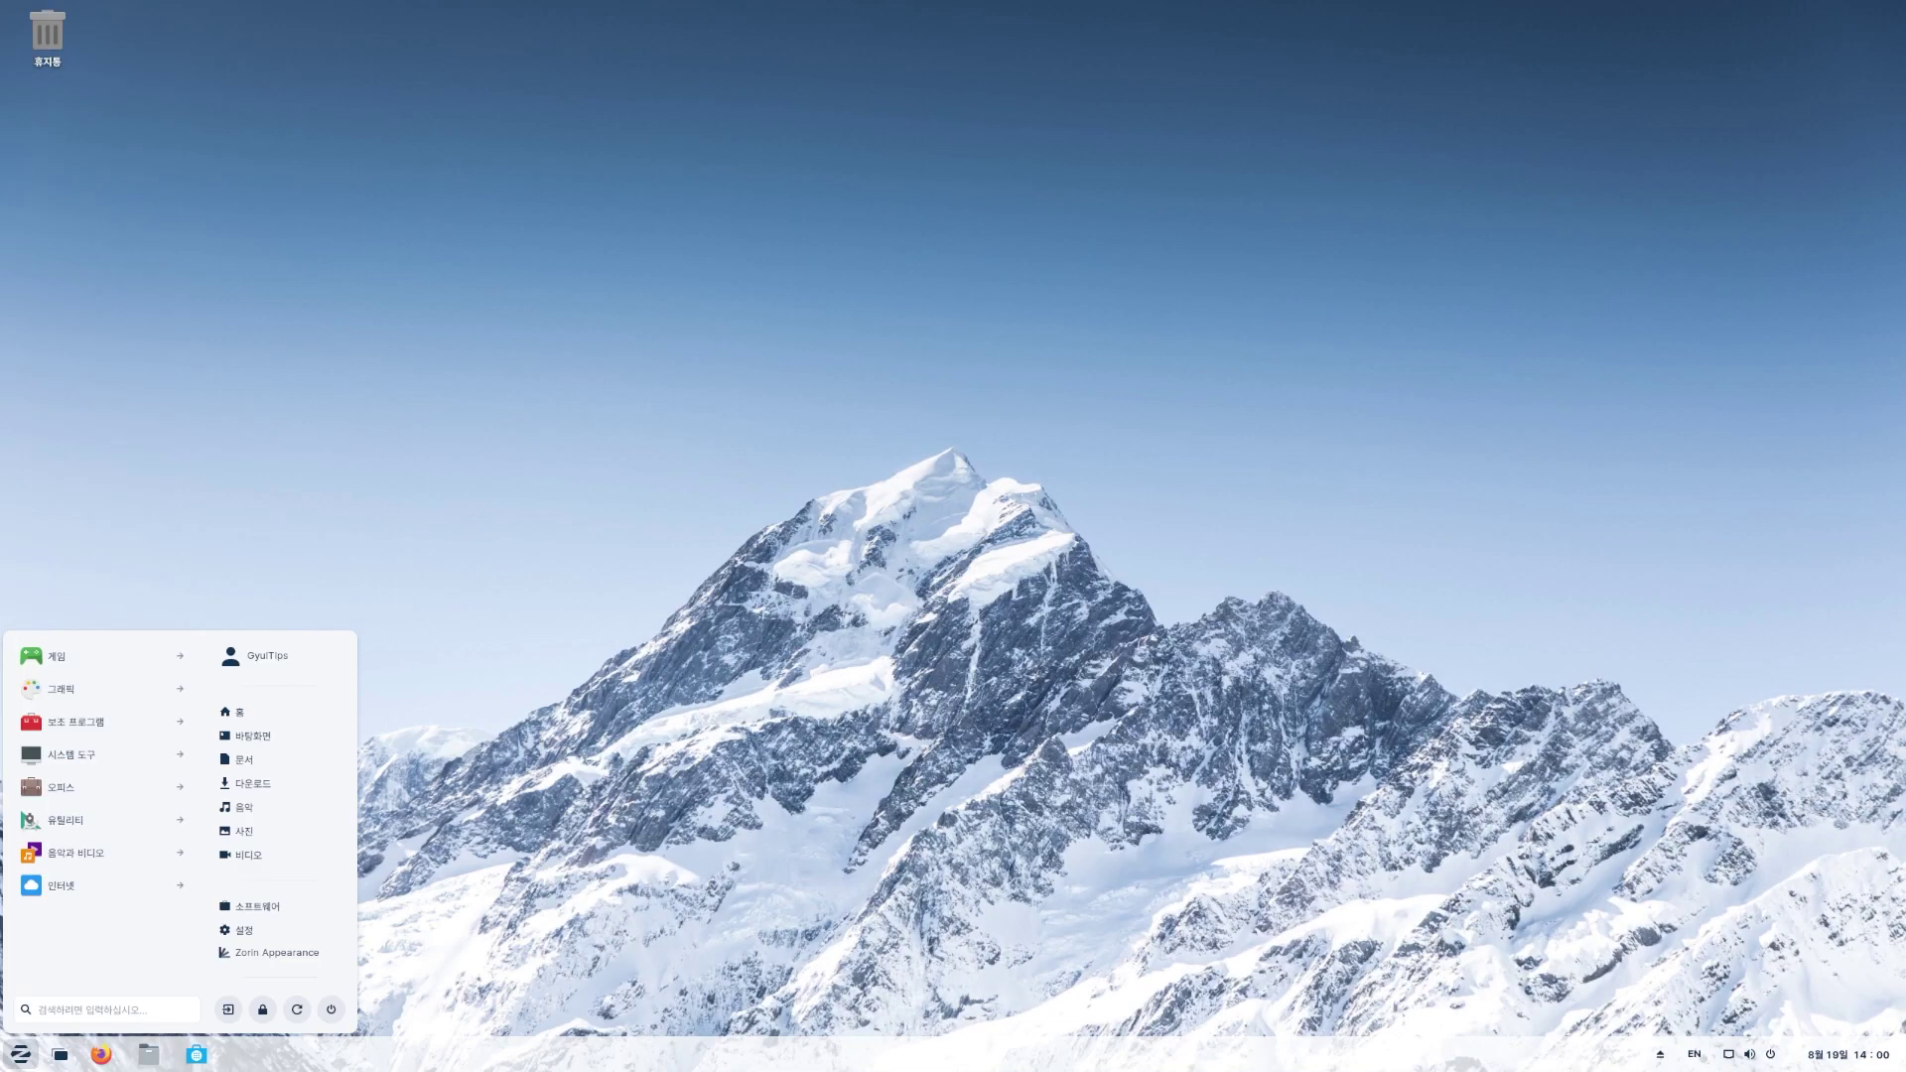
- Open the online accounts page in the system settings and start adding a Google account
{"action": "left_click", "coordinate": [244, 930]}
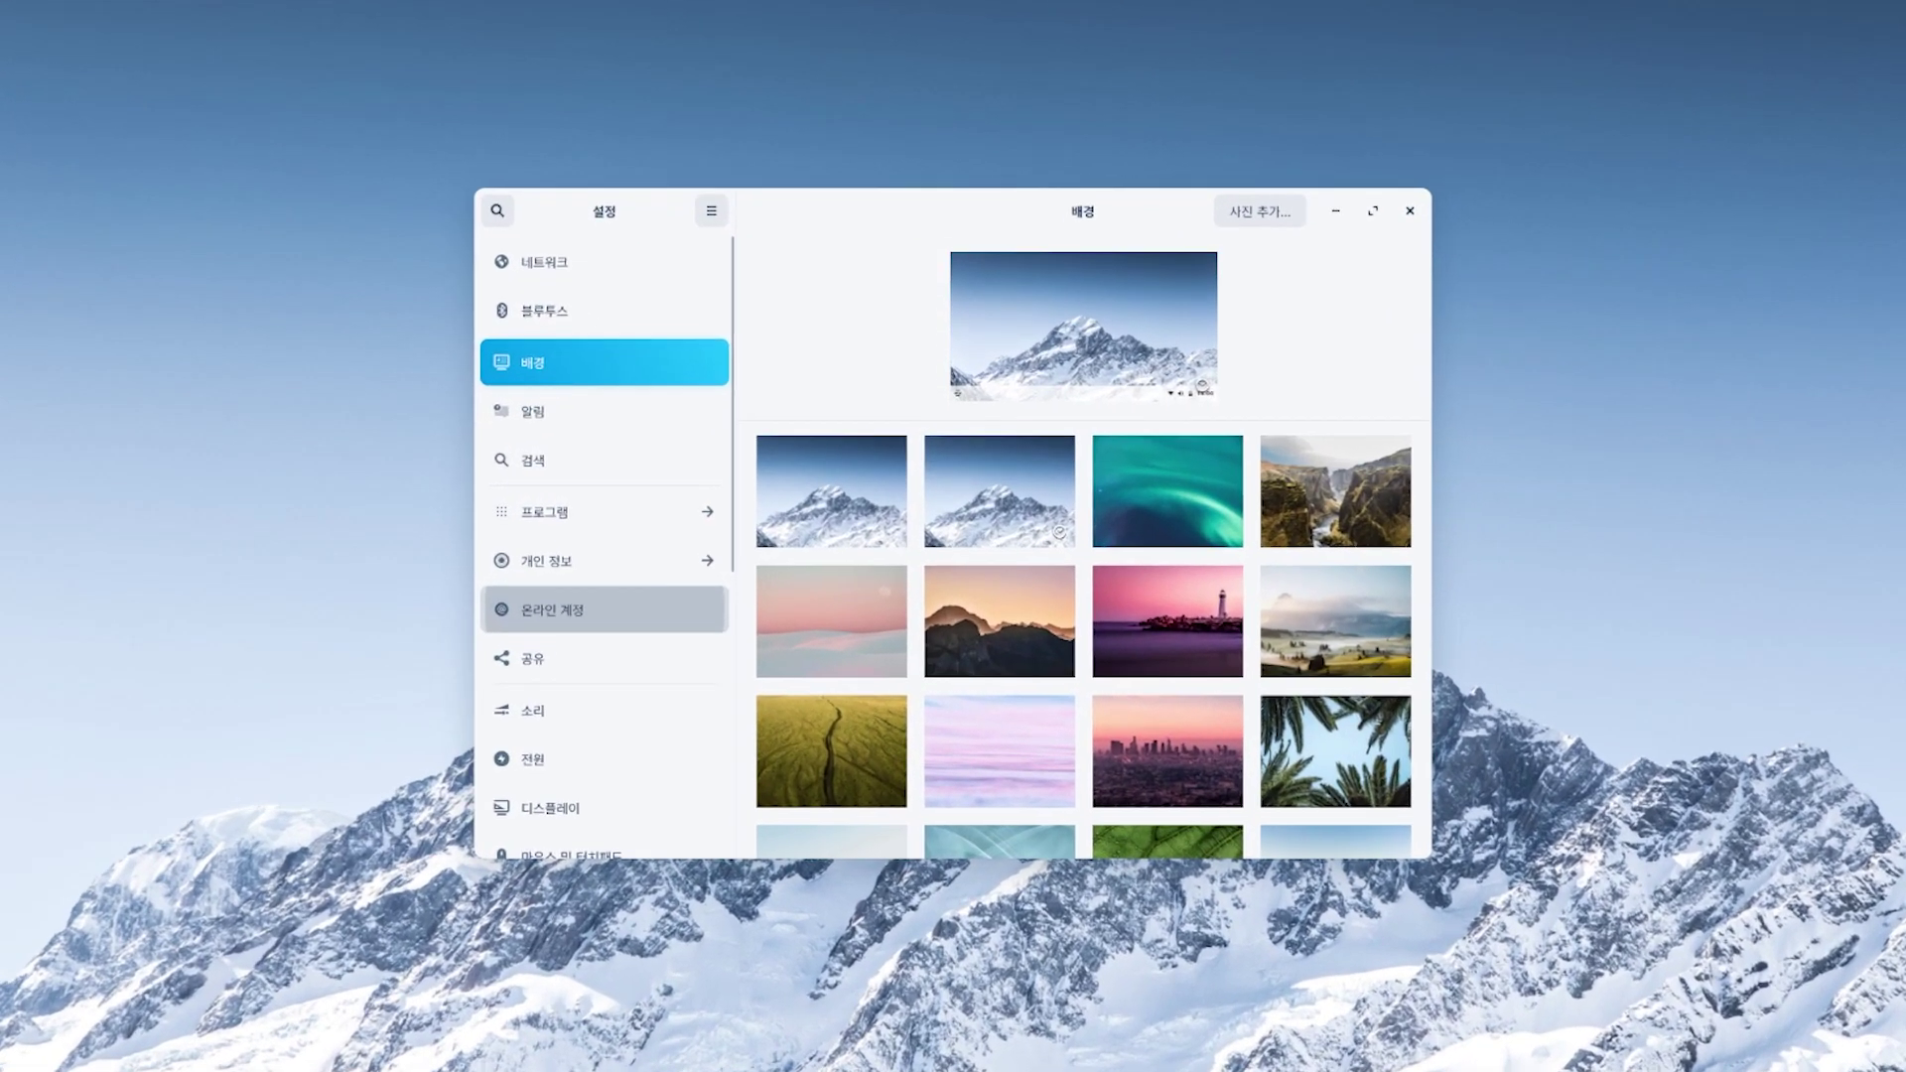
{"action": "left_click", "coordinate": [645, 577]}
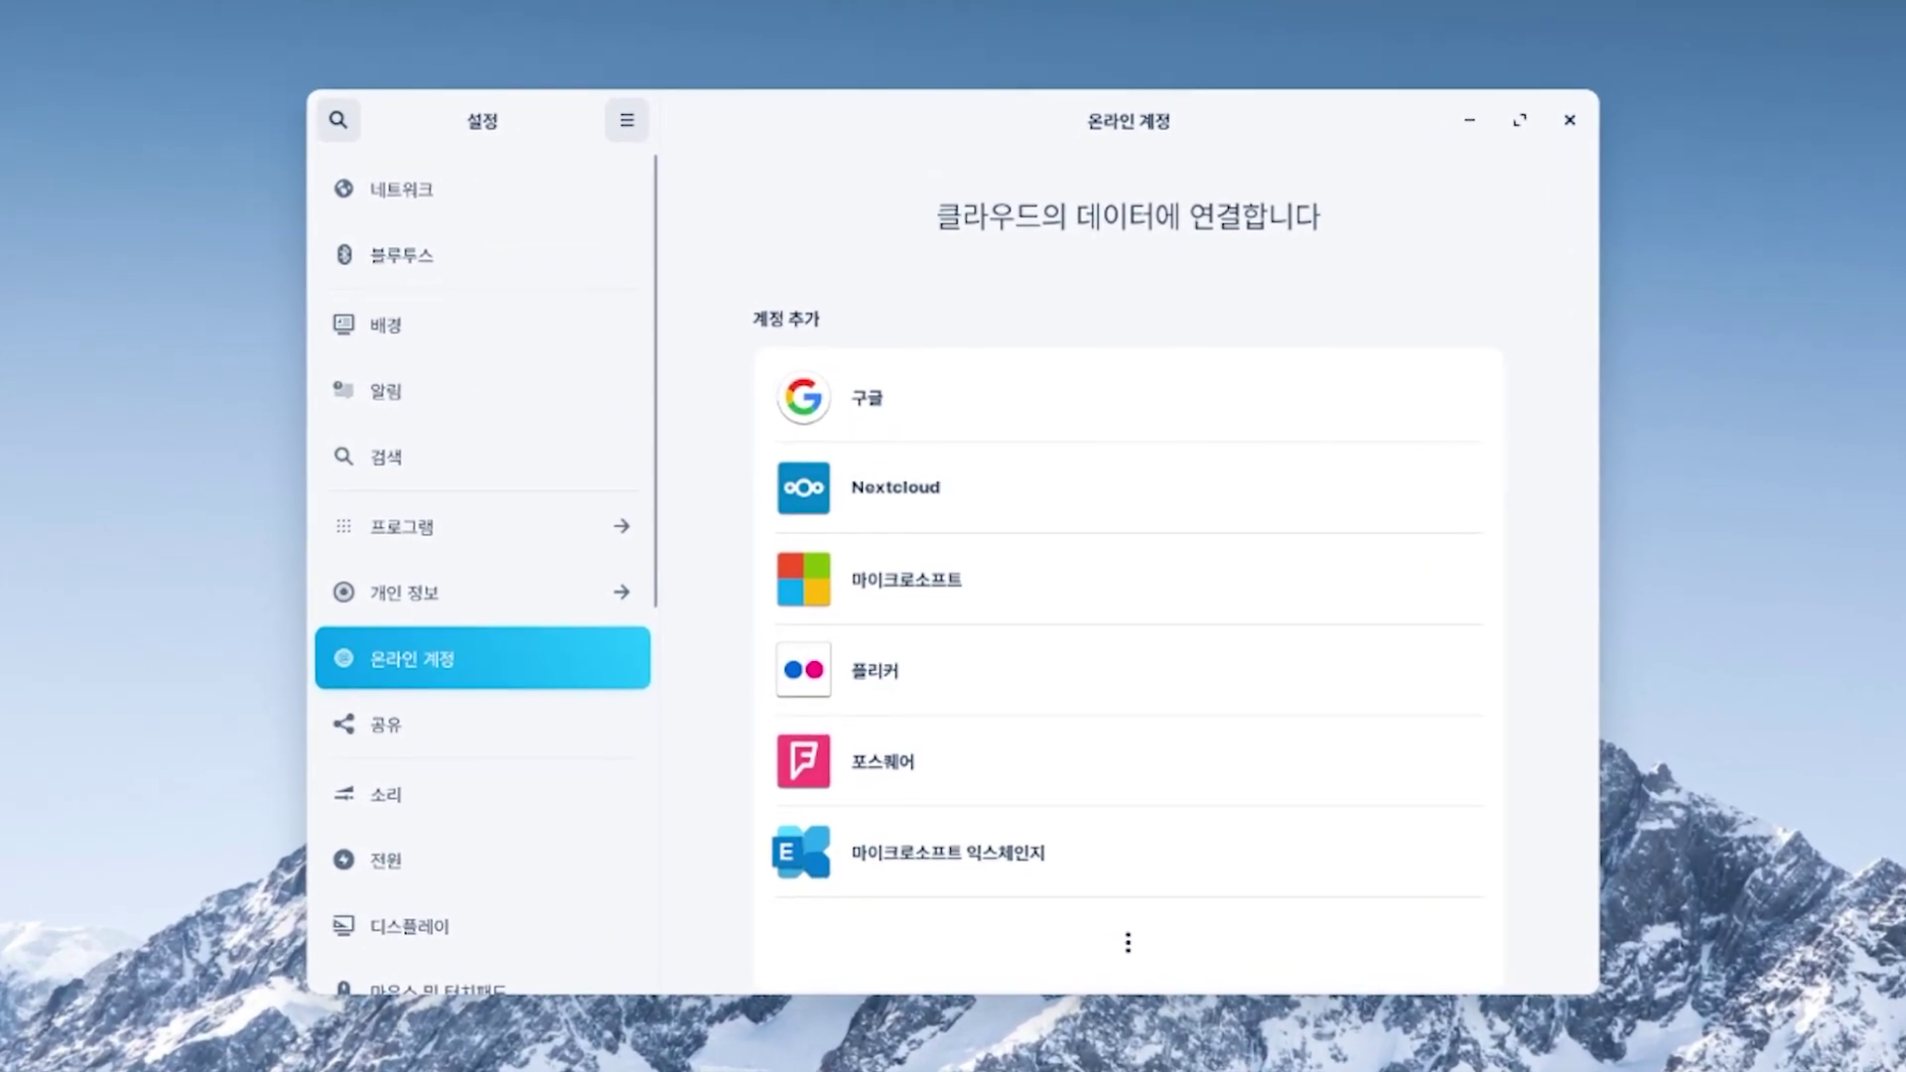
{"action": "left_click", "coordinate": [866, 396]}
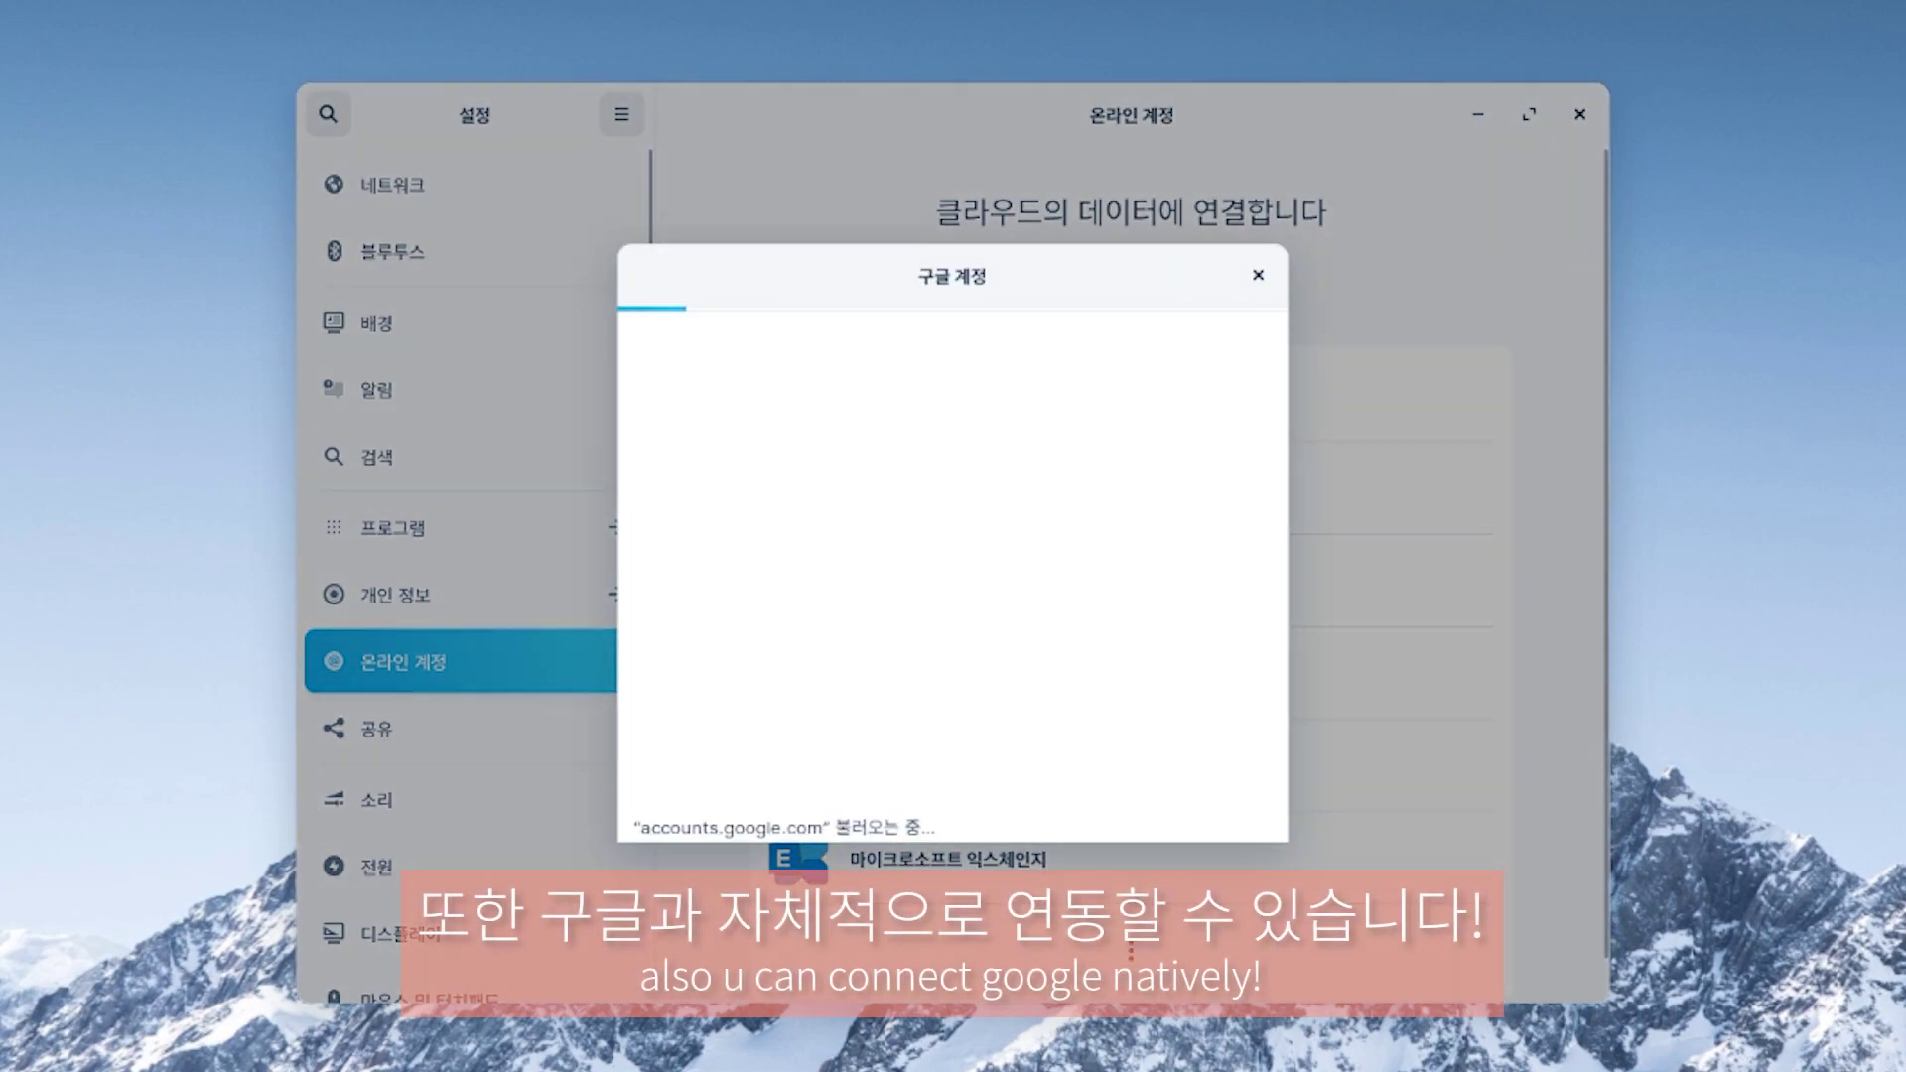